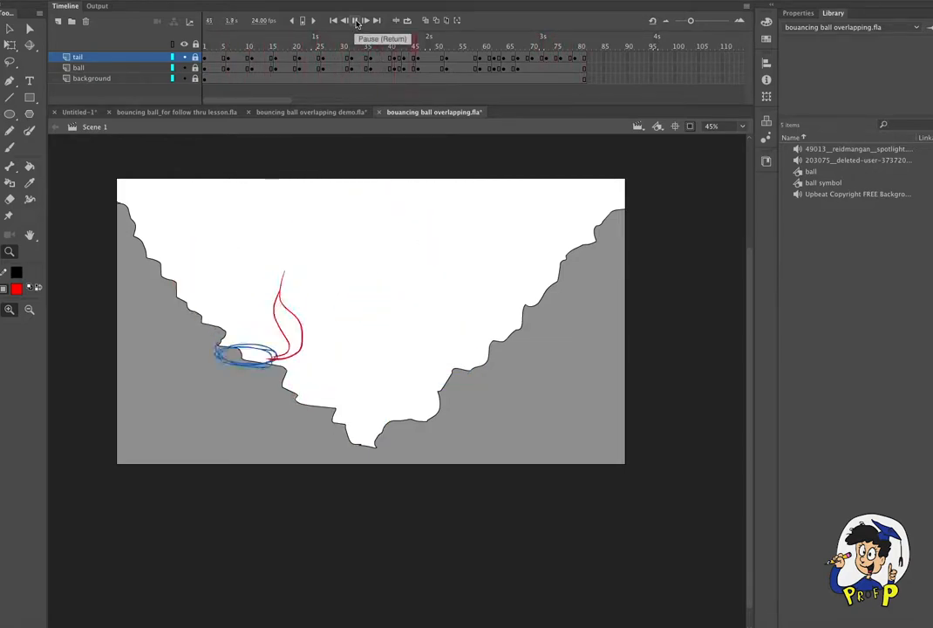
- Switch from the finished example to the Untitled-1 document and activate the Pencil tool with its properties shown
{"action": "left_click", "coordinate": [354, 21]}
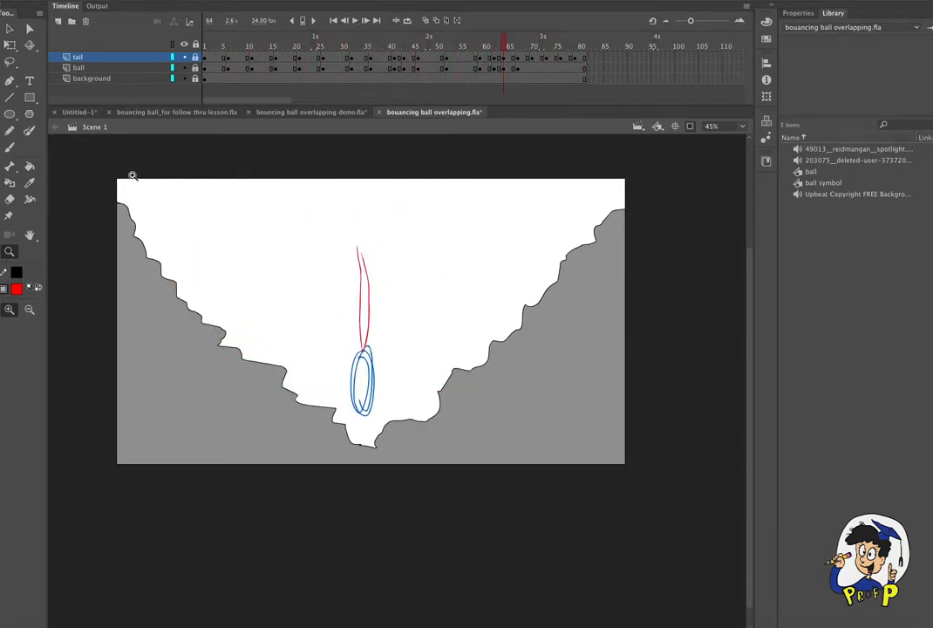
{"action": "left_click", "coordinate": [85, 114]}
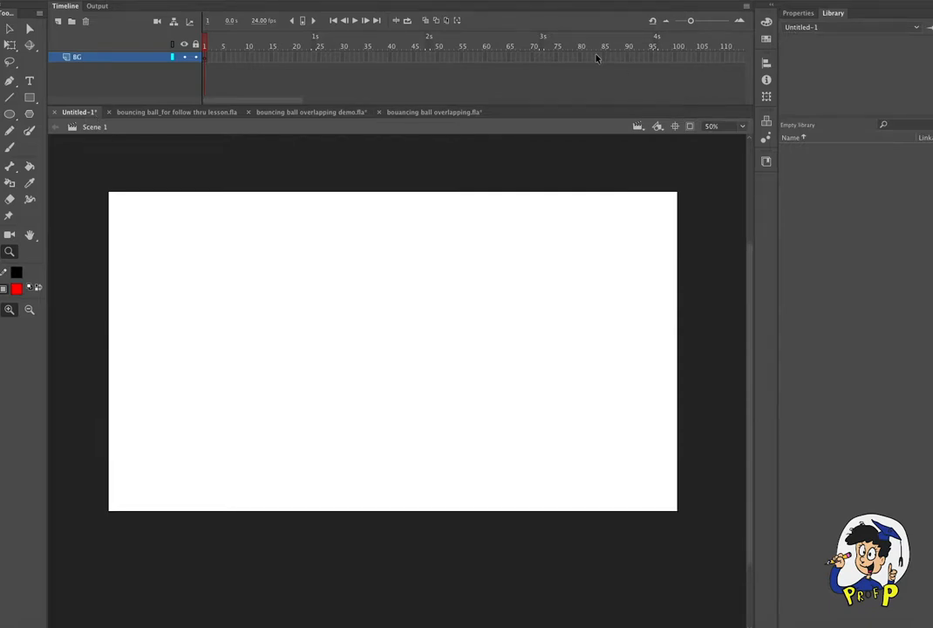
{"action": "key", "text": "b"}
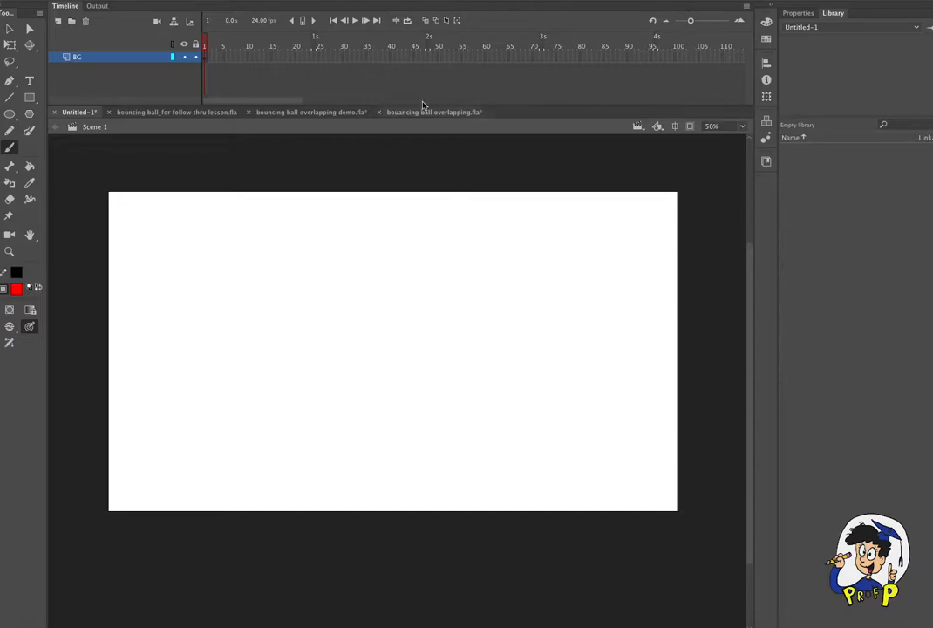
{"action": "left_click", "coordinate": [9, 133]}
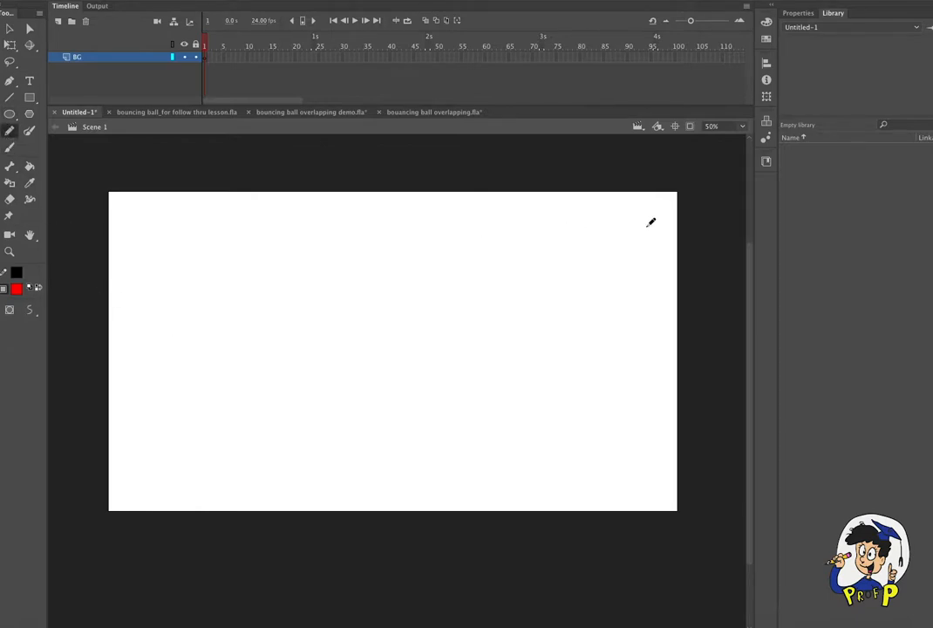
{"action": "left_click", "coordinate": [792, 14]}
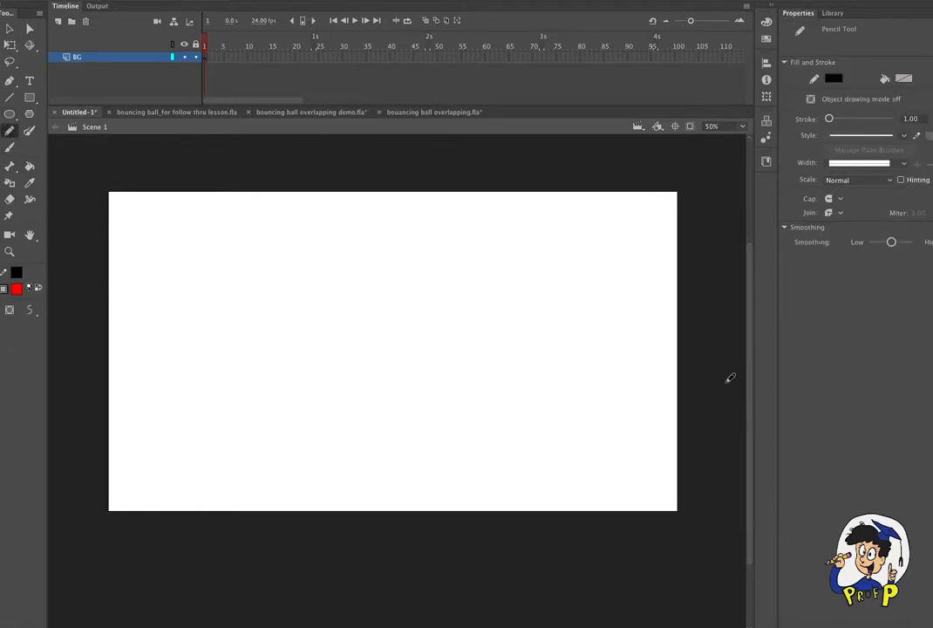
{"action": "left_click", "coordinate": [258, 86]}
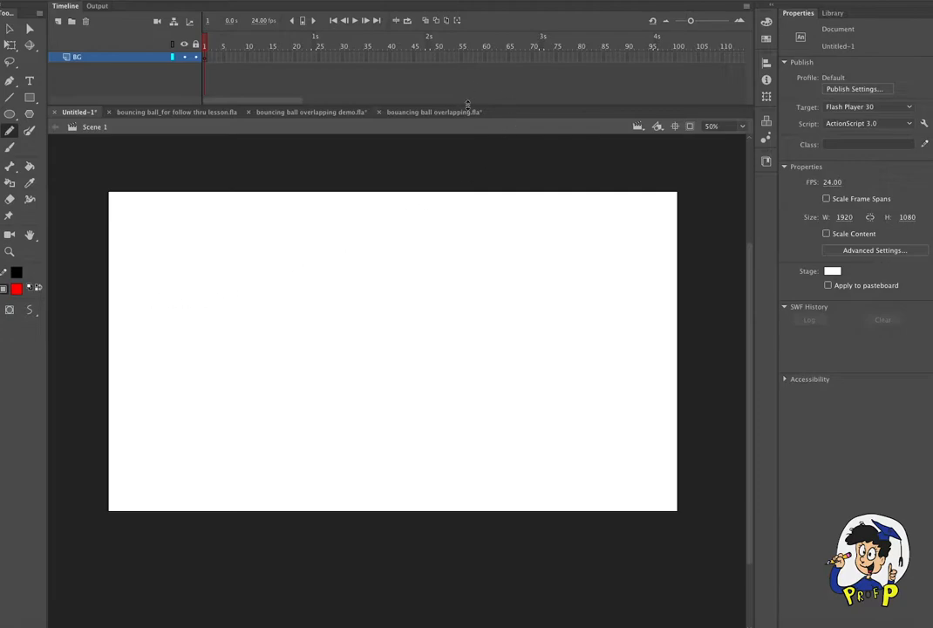
- Look at the background in the bouancing ball overlapping.fla example and return to the Untitled-1 document
{"action": "left_click", "coordinate": [434, 113]}
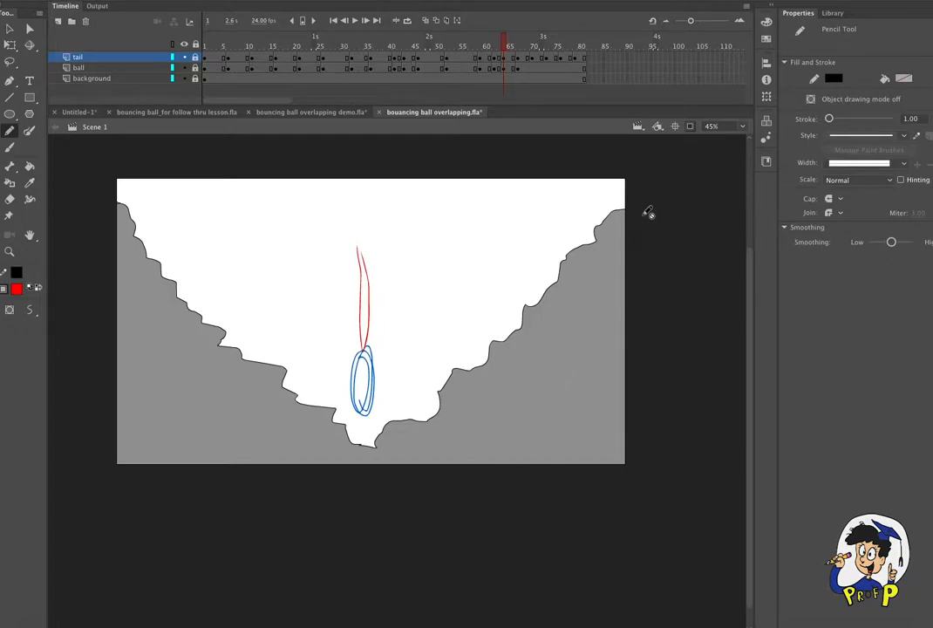
{"action": "left_click", "coordinate": [77, 112]}
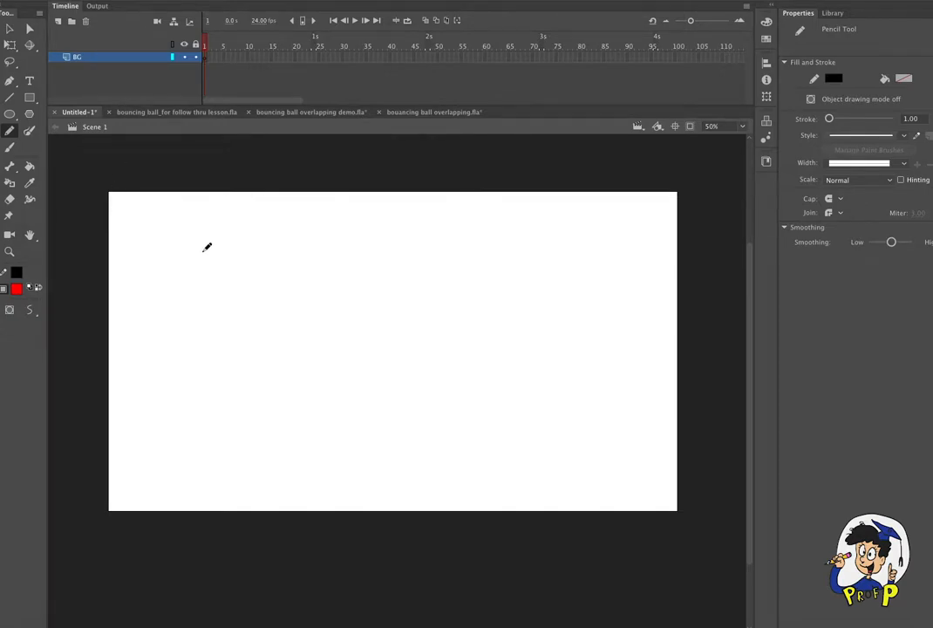
{"action": "double_click", "coordinate": [81, 60]}
{"action": "left_click", "coordinate": [307, 88]}
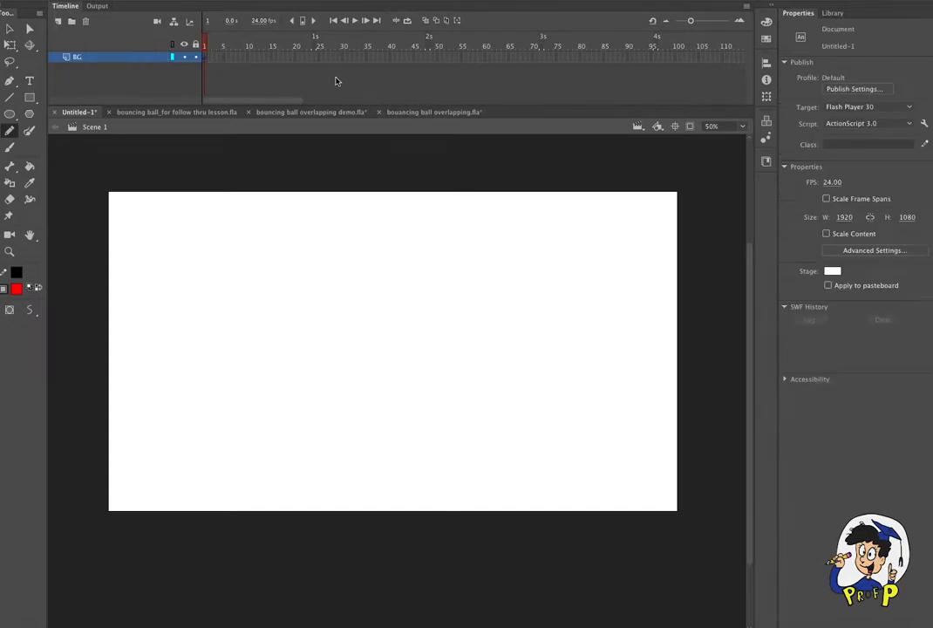
- Save the document to the Desktop under the name "bouncing_followthrough demo.fla"
{"action": "left_click", "coordinate": [58, 0]}
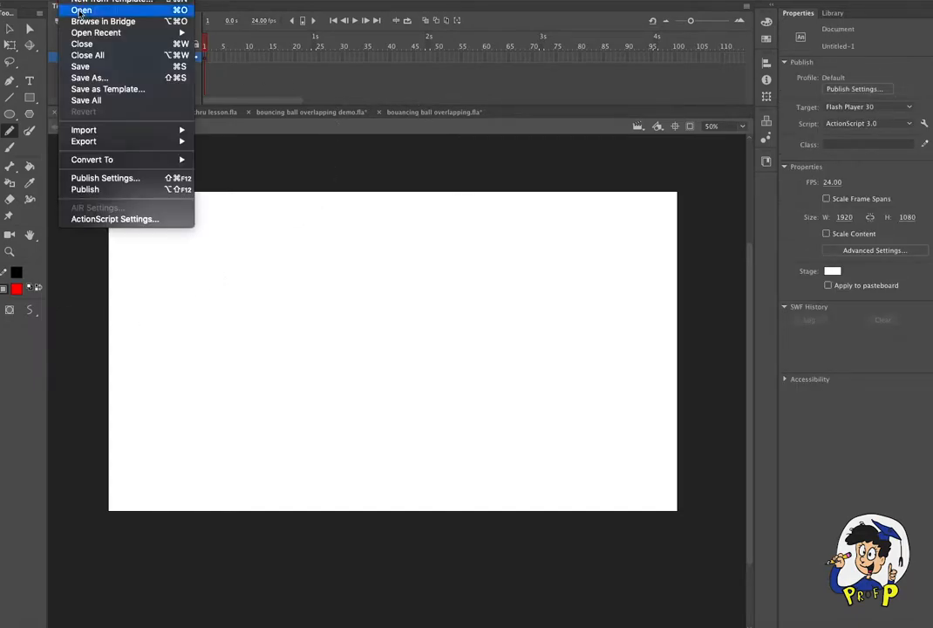
{"action": "left_click", "coordinate": [91, 77]}
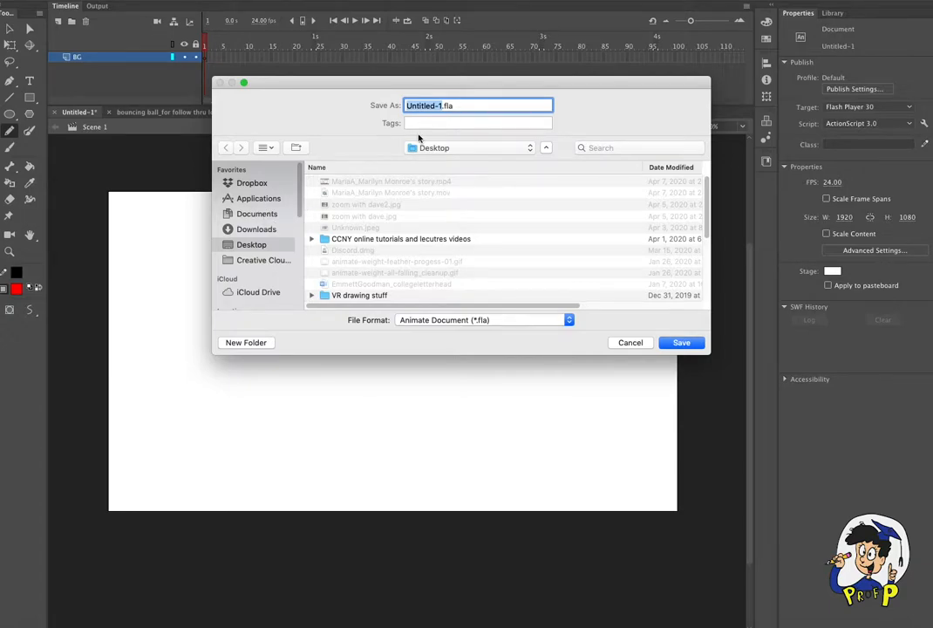
{"action": "type", "text": "d"}
{"action": "type", "text": "bouncin"}
{"action": "type", "text": "g_f"}
{"action": "type", "text": "ollowthrough"}
{"action": "type", "text": " edmo"}
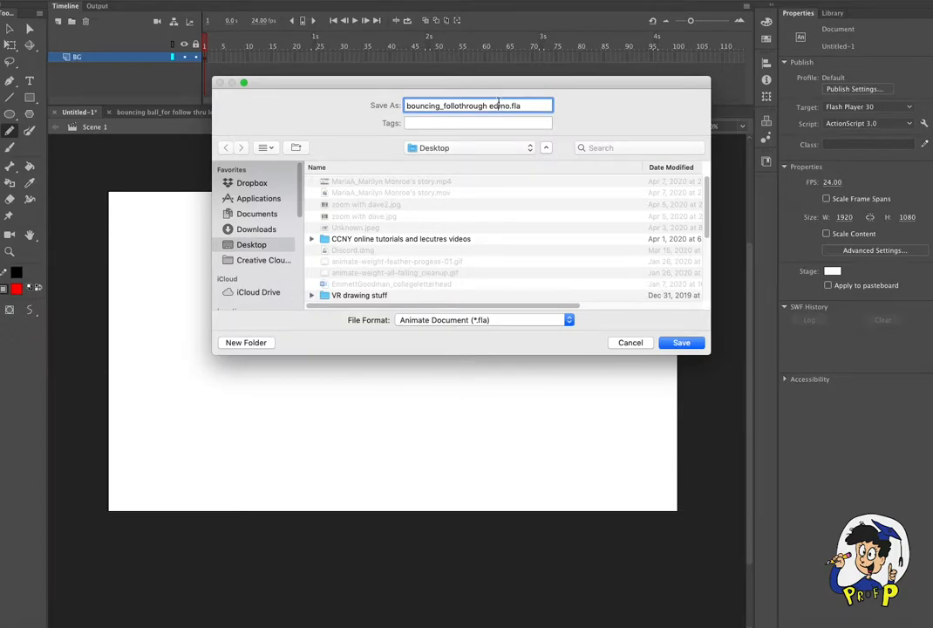
{"action": "left_click", "coordinate": [499, 103]}
{"action": "key", "text": "BackSpace"}
{"action": "key", "text": "BackSpace"}
{"action": "type", "text": "de"}
{"action": "left_click", "coordinate": [681, 340]}
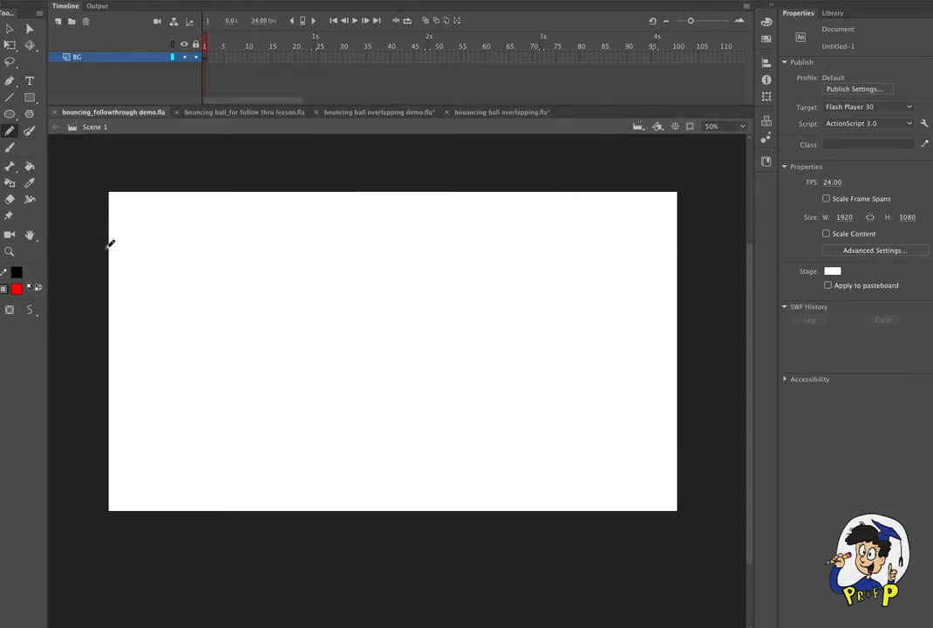
- Draw a bumpy pencil slope on the BG layer from the stage's upper left edge down to its bottom centre
{"action": "mouse_move", "coordinate": [107, 248]}
{"action": "left_mouse_down"}
{"action": "mouse_move", "coordinate": [224, 395]}
{"action": "mouse_move", "coordinate": [226, 420]}
{"action": "mouse_move", "coordinate": [236, 417]}
{"action": "mouse_move", "coordinate": [278, 472]}
{"action": "mouse_move", "coordinate": [303, 486]}
{"action": "mouse_move", "coordinate": [405, 502]}
{"action": "left_mouse_up"}
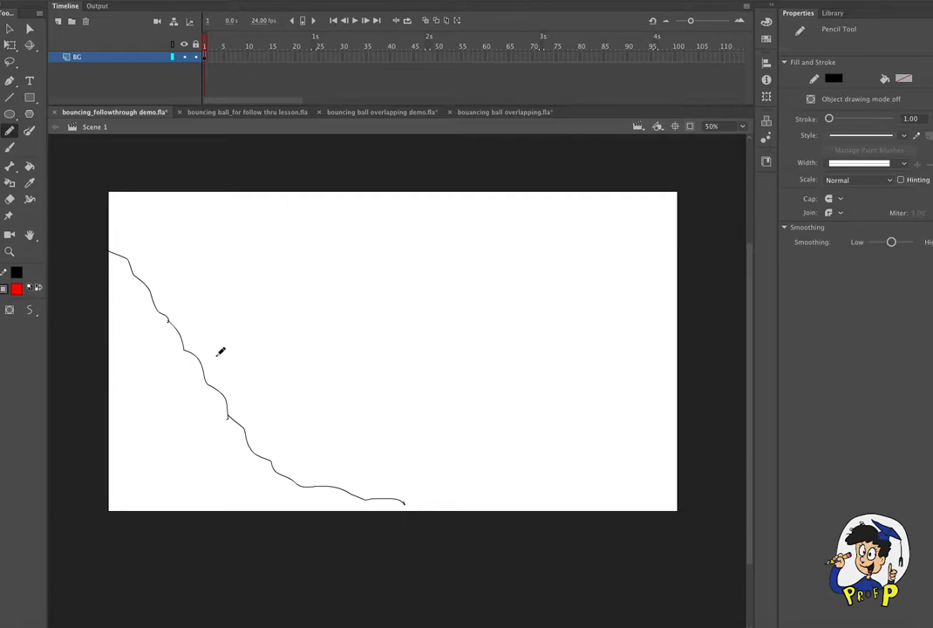
- Try the Pencil's Straighten mode with a few strokes in the empty stage area and delete them
{"action": "left_click", "coordinate": [30, 311]}
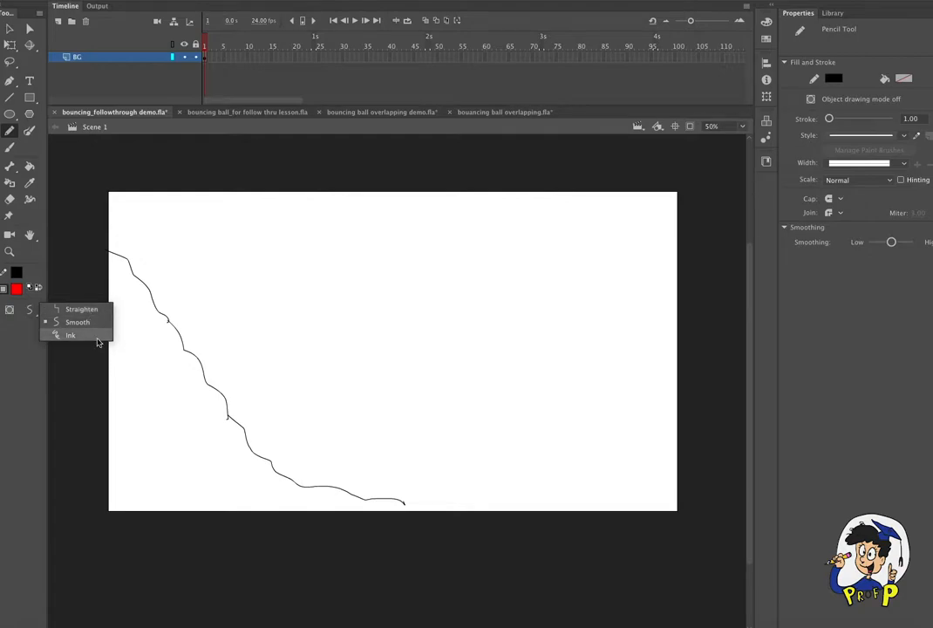
{"action": "left_click", "coordinate": [82, 310]}
{"action": "left_click_drag", "start_coordinate": [332, 227], "coordinate": [332, 345]}
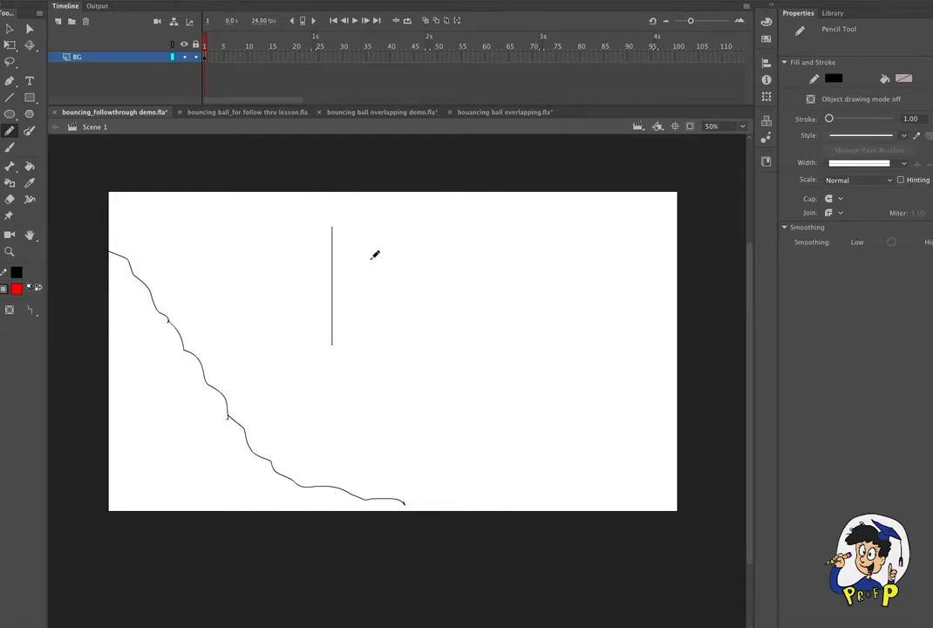
{"action": "mouse_move", "coordinate": [417, 234]}
{"action": "left_mouse_down"}
{"action": "mouse_move", "coordinate": [379, 281]}
{"action": "mouse_move", "coordinate": [420, 322]}
{"action": "left_mouse_up"}
{"action": "mouse_move", "coordinate": [489, 260]}
{"action": "left_mouse_down"}
{"action": "mouse_move", "coordinate": [453, 281]}
{"action": "mouse_move", "coordinate": [461, 315]}
{"action": "mouse_move", "coordinate": [495, 308]}
{"action": "mouse_move", "coordinate": [506, 261]}
{"action": "left_mouse_up"}
{"action": "left_click", "coordinate": [9, 28]}
{"action": "left_click_drag", "start_coordinate": [279, 190], "coordinate": [566, 401]}
{"action": "key", "text": "Delete"}
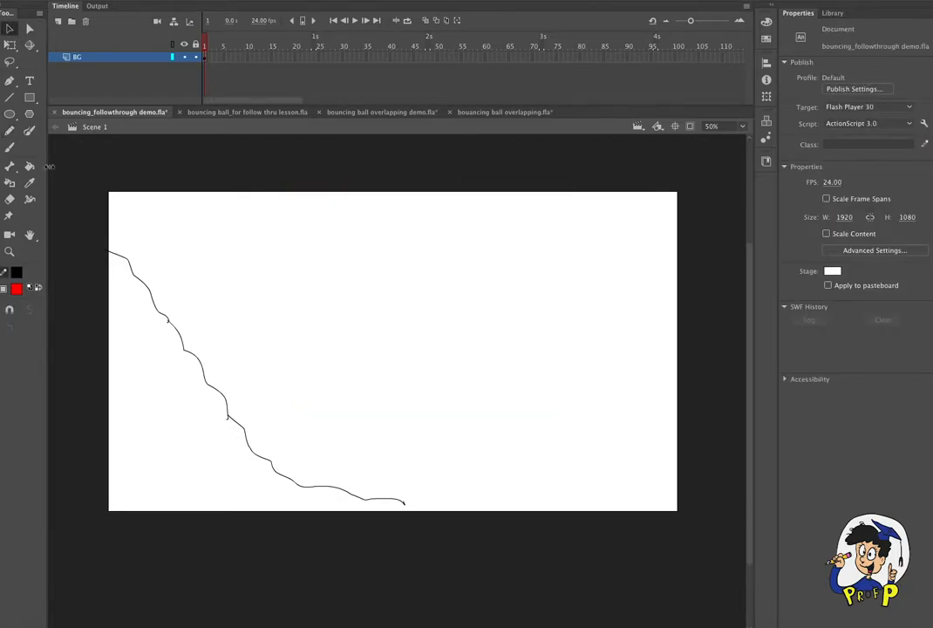
- Try the Pencil's Smooth mode with four wavy strokes above the slope and delete them
{"action": "left_click", "coordinate": [9, 131]}
{"action": "left_click", "coordinate": [29, 309]}
{"action": "left_click", "coordinate": [74, 322]}
{"action": "mouse_move", "coordinate": [374, 236]}
{"action": "left_mouse_down"}
{"action": "mouse_move", "coordinate": [405, 313]}
{"action": "mouse_move", "coordinate": [452, 341]}
{"action": "left_mouse_up"}
{"action": "mouse_move", "coordinate": [473, 246]}
{"action": "left_mouse_down"}
{"action": "mouse_move", "coordinate": [514, 279]}
{"action": "mouse_move", "coordinate": [528, 319]}
{"action": "left_mouse_up"}
{"action": "mouse_move", "coordinate": [288, 229]}
{"action": "left_mouse_down"}
{"action": "mouse_move", "coordinate": [311, 269]}
{"action": "mouse_move", "coordinate": [383, 335]}
{"action": "left_mouse_up"}
{"action": "mouse_move", "coordinate": [560, 253]}
{"action": "left_mouse_down"}
{"action": "mouse_move", "coordinate": [586, 323]}
{"action": "mouse_move", "coordinate": [577, 328]}
{"action": "left_mouse_up"}
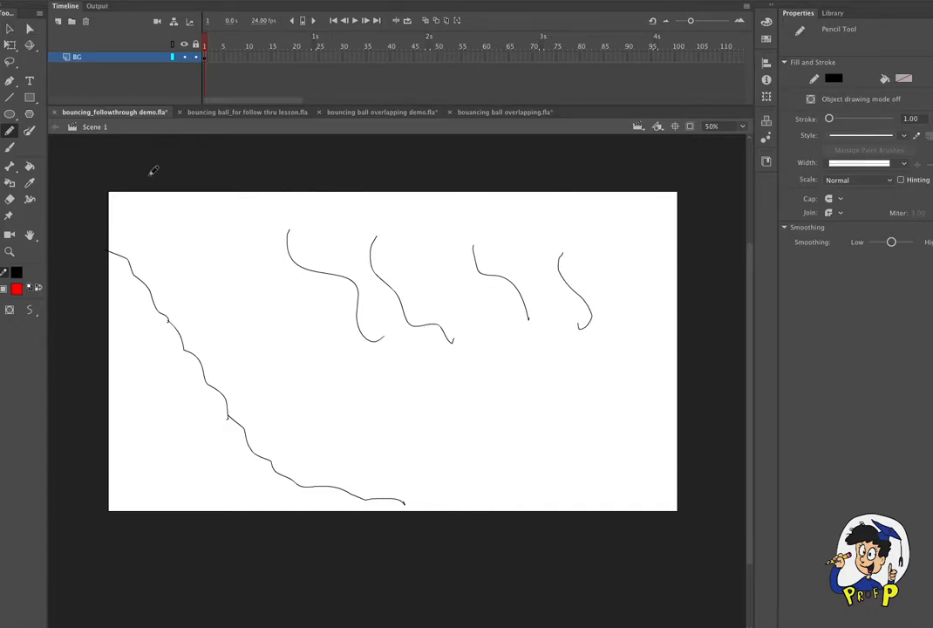
{"action": "key", "text": "v"}
{"action": "mouse_move", "coordinate": [236, 188]}
{"action": "left_mouse_down"}
{"action": "mouse_move", "coordinate": [387, 231]}
{"action": "mouse_move", "coordinate": [668, 374]}
{"action": "mouse_move", "coordinate": [657, 367]}
{"action": "left_mouse_up"}
{"action": "key", "text": "Delete"}
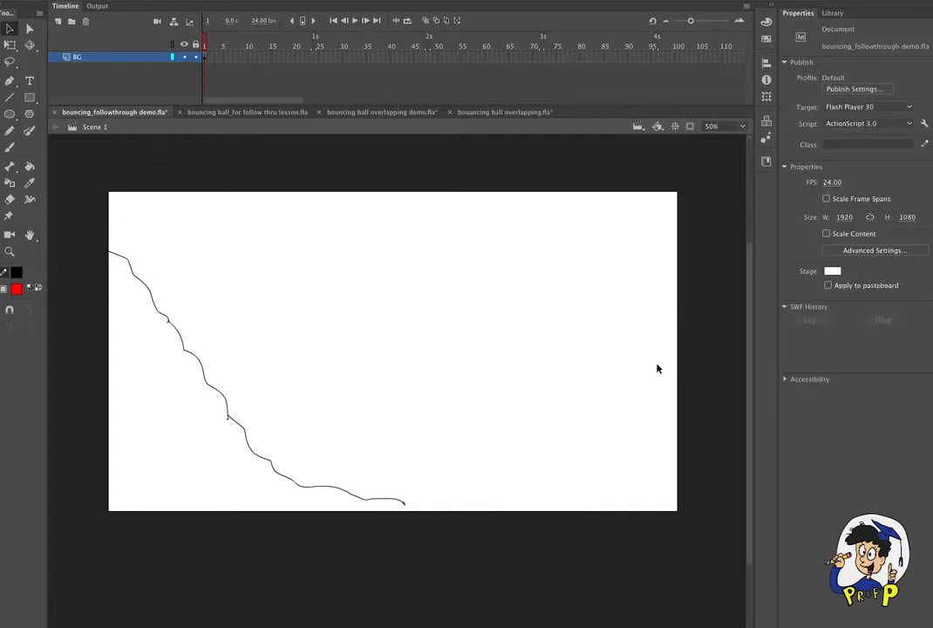
- Try the Pencil's Ink mode with several short strokes above the slope and delete them
{"action": "key", "text": "y"}
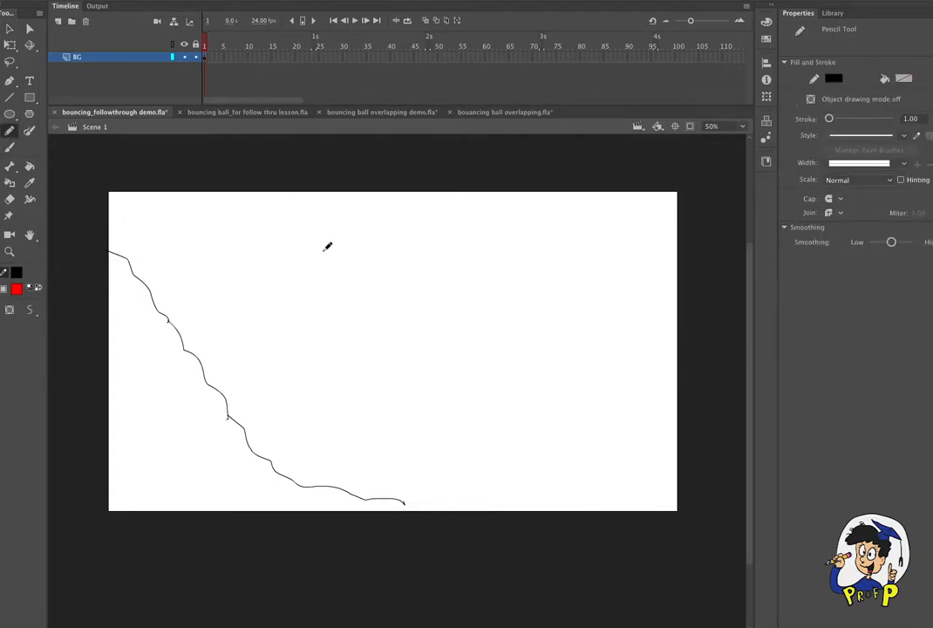
{"action": "left_click", "coordinate": [28, 308]}
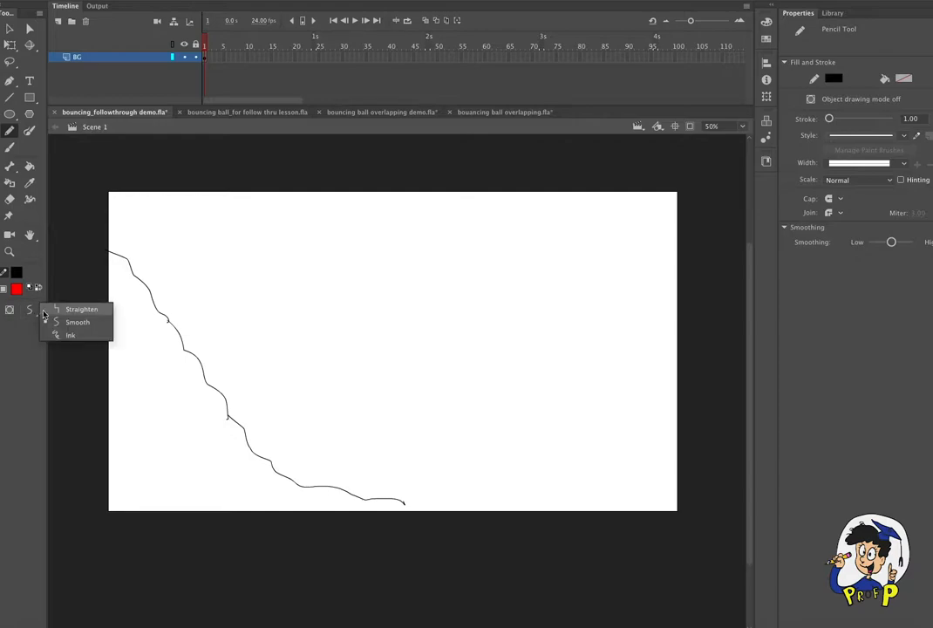
{"action": "left_click", "coordinate": [61, 337]}
{"action": "mouse_move", "coordinate": [336, 236]}
{"action": "left_mouse_down"}
{"action": "mouse_move", "coordinate": [337, 266]}
{"action": "mouse_move", "coordinate": [369, 303]}
{"action": "left_mouse_up"}
{"action": "mouse_move", "coordinate": [413, 268]}
{"action": "left_mouse_down"}
{"action": "mouse_move", "coordinate": [455, 303]}
{"action": "mouse_move", "coordinate": [508, 286]}
{"action": "mouse_move", "coordinate": [555, 300]}
{"action": "left_mouse_up"}
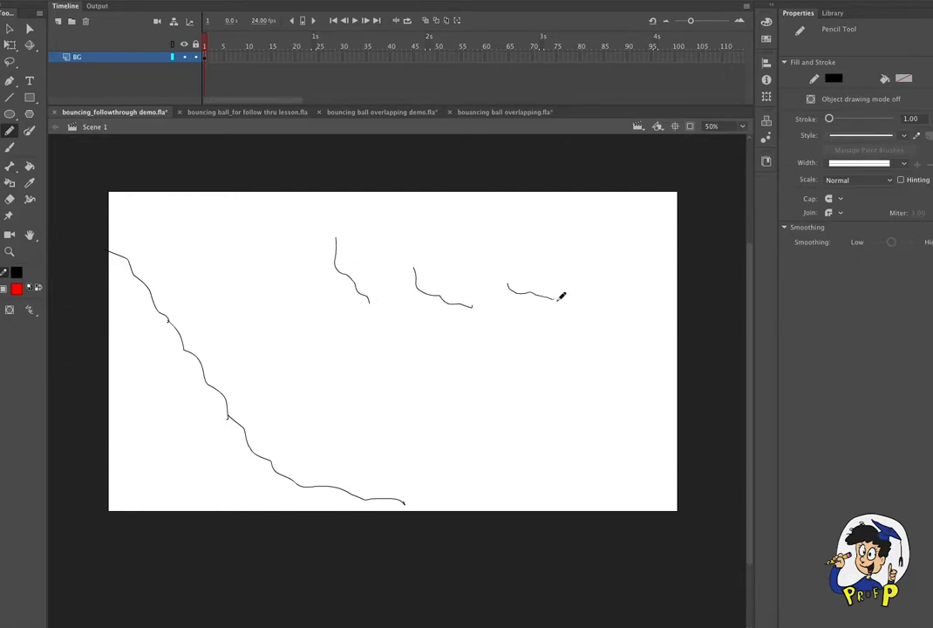
{"action": "mouse_move", "coordinate": [419, 220]}
{"action": "left_mouse_down"}
{"action": "mouse_move", "coordinate": [453, 239]}
{"action": "mouse_move", "coordinate": [484, 249]}
{"action": "left_mouse_up"}
{"action": "key", "text": "v"}
{"action": "left_click_drag", "start_coordinate": [278, 194], "coordinate": [628, 362]}
{"action": "key", "text": "Delete"}
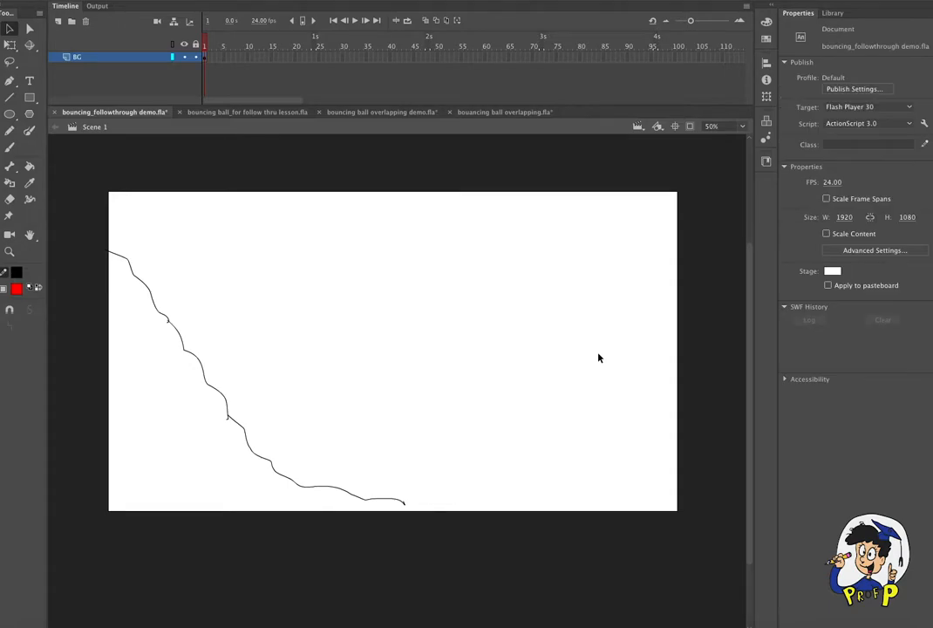
- With the Pencil in Smooth mode, draw the bumpy slope up past the stage's upper right corner and extend its left end off the stage
{"action": "left_click", "coordinate": [10, 147]}
{"action": "left_click", "coordinate": [10, 131]}
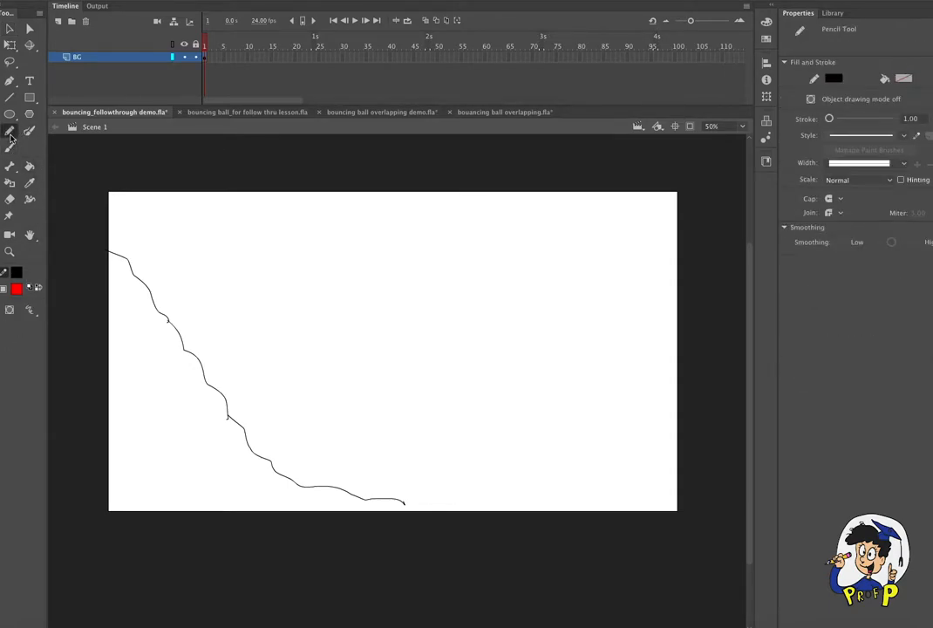
{"action": "left_click", "coordinate": [35, 312]}
{"action": "left_click", "coordinate": [72, 320]}
{"action": "mouse_move", "coordinate": [402, 500]}
{"action": "left_mouse_down"}
{"action": "mouse_move", "coordinate": [486, 489]}
{"action": "mouse_move", "coordinate": [543, 459]}
{"action": "mouse_move", "coordinate": [542, 413]}
{"action": "mouse_move", "coordinate": [583, 350]}
{"action": "mouse_move", "coordinate": [560, 398]}
{"action": "mouse_move", "coordinate": [587, 359]}
{"action": "mouse_move", "coordinate": [595, 329]}
{"action": "mouse_move", "coordinate": [679, 195]}
{"action": "mouse_move", "coordinate": [711, 177]}
{"action": "left_mouse_up"}
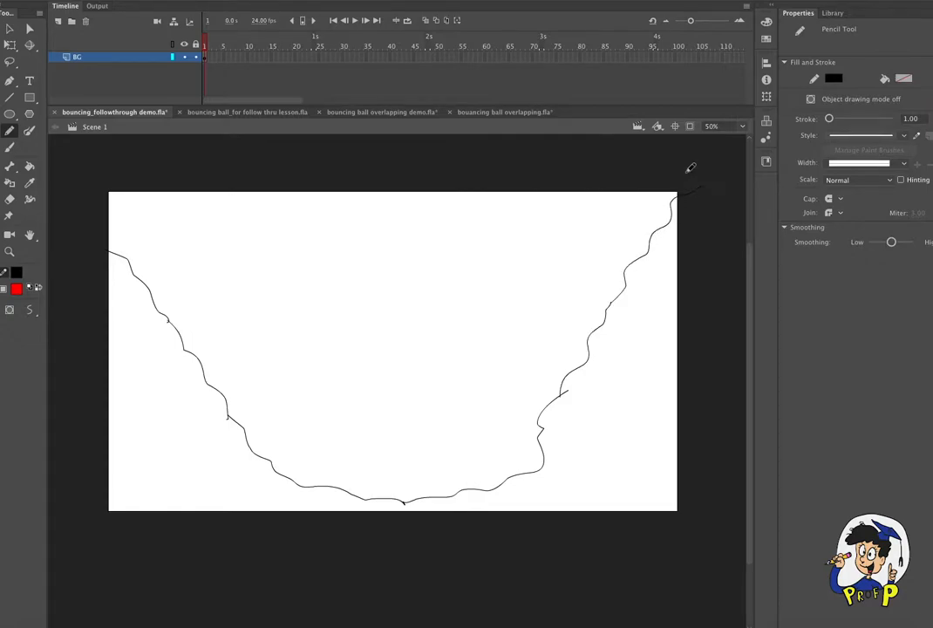
{"action": "left_click_drag", "start_coordinate": [123, 252], "coordinate": [87, 205]}
- Delete the stray line ends sticking out along the ground outline on both slopes
{"action": "left_click", "coordinate": [10, 96]}
{"action": "key", "text": "v"}
{"action": "left_click", "coordinate": [111, 253]}
{"action": "key", "text": "Delete"}
{"action": "left_click", "coordinate": [118, 257]}
{"action": "key", "text": "Delete"}
{"action": "left_click", "coordinate": [168, 323]}
{"action": "key", "text": "Delete"}
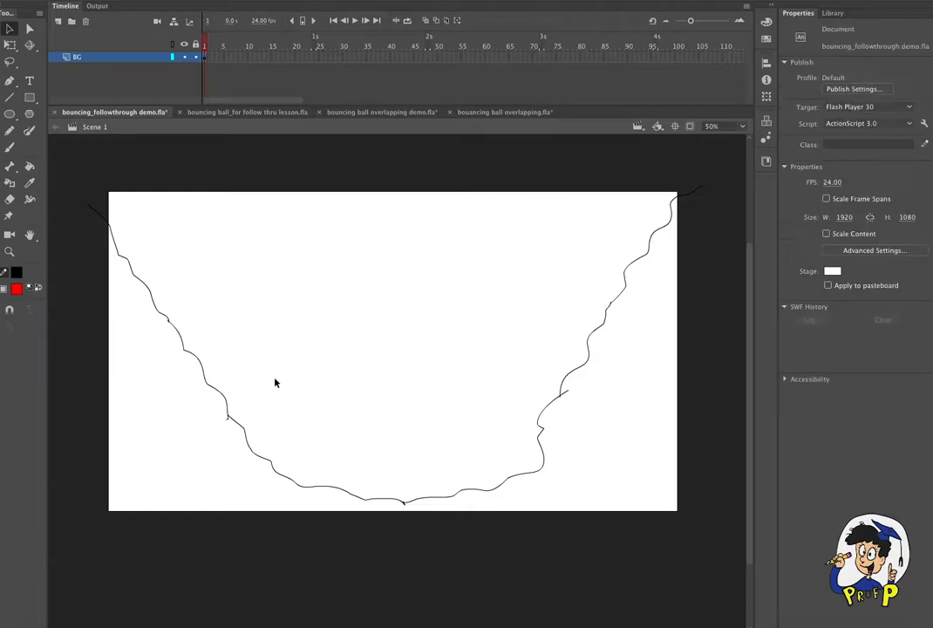
{"action": "left_click", "coordinate": [229, 420]}
{"action": "key", "text": "Delete"}
{"action": "left_click", "coordinate": [565, 396]}
{"action": "key", "text": "Delete"}
- Activate the Paint Bucket tool and set its fill colour to gray
{"action": "left_click", "coordinate": [29, 165]}
{"action": "left_click", "coordinate": [17, 289]}
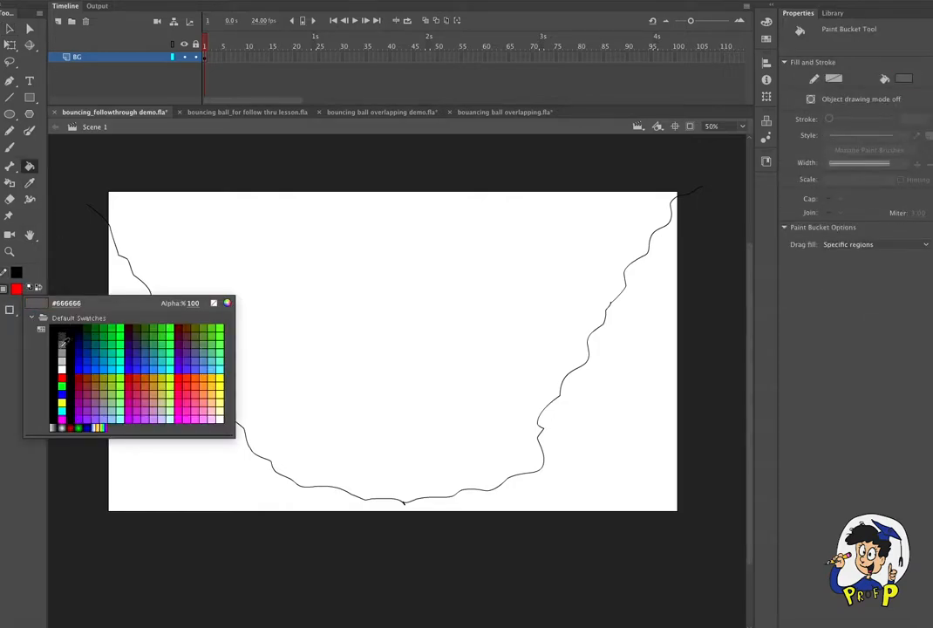
{"action": "left_click", "coordinate": [52, 295]}
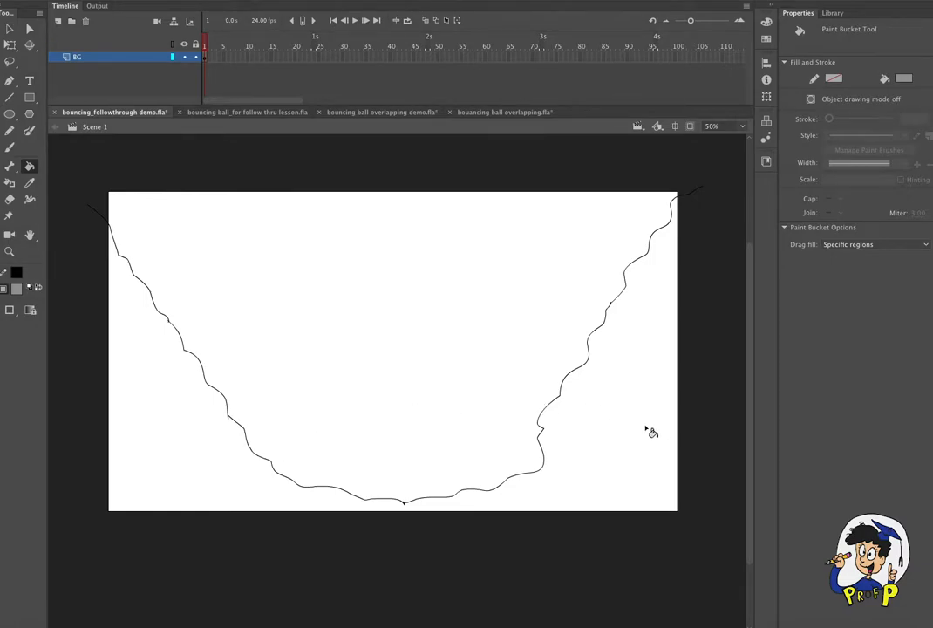
- Draw three straight, crossing lines just outside the stage's left, bottom and right edges to close off the ground area
{"action": "left_click", "coordinate": [10, 97]}
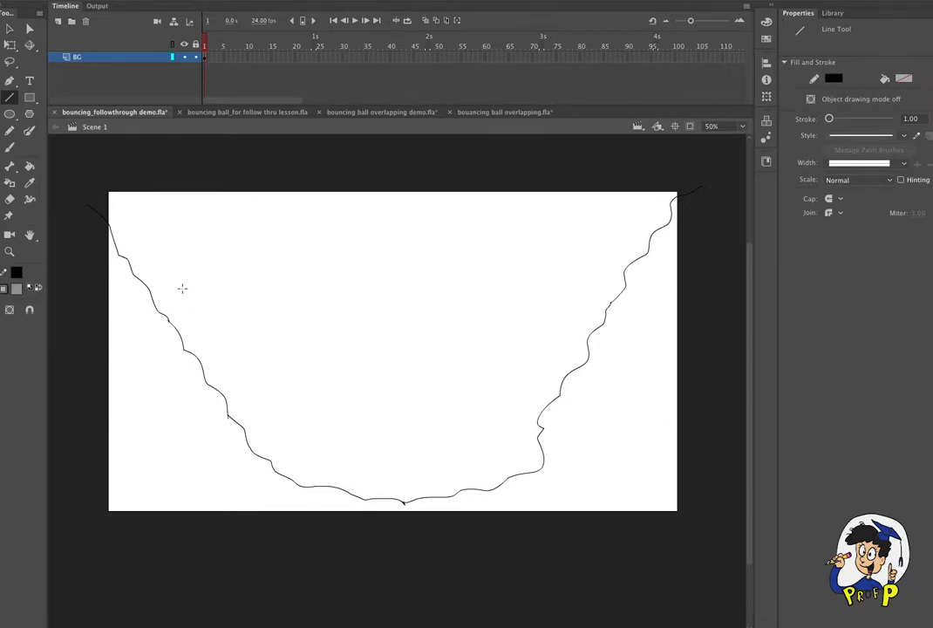
{"action": "left_click_drag", "start_coordinate": [90, 188], "coordinate": [90, 570]}
{"action": "left_click_drag", "start_coordinate": [428, 547], "coordinate": [725, 537]}
{"action": "mouse_move", "coordinate": [695, 162]}
{"action": "left_mouse_down"}
{"action": "mouse_move", "coordinate": [709, 311]}
{"action": "mouse_move", "coordinate": [706, 558]}
{"action": "left_mouse_up"}
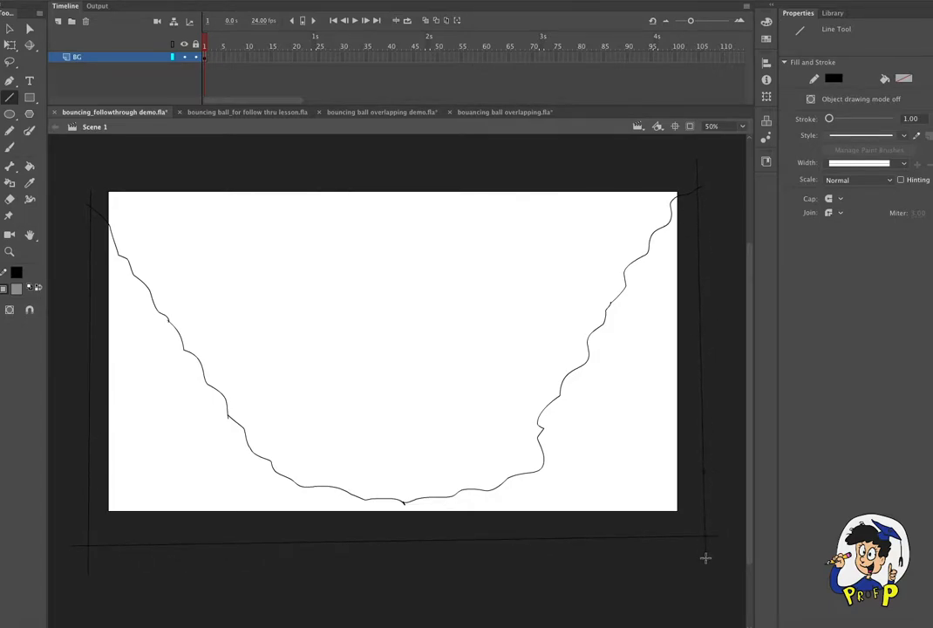
- Fill the enclosed ground area below the bumpy outline with gray
{"action": "left_click", "coordinate": [10, 165]}
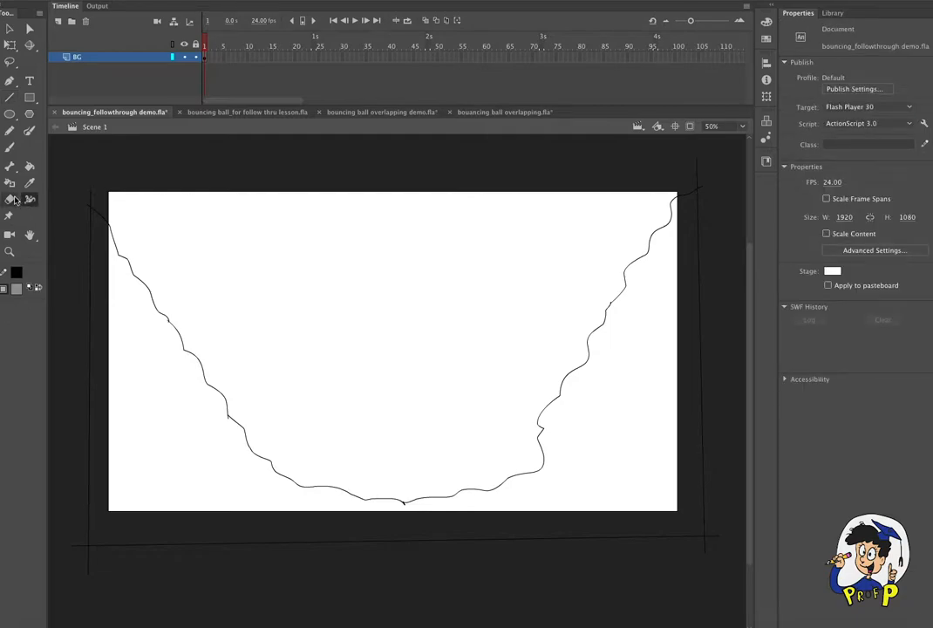
{"action": "left_click", "coordinate": [27, 169]}
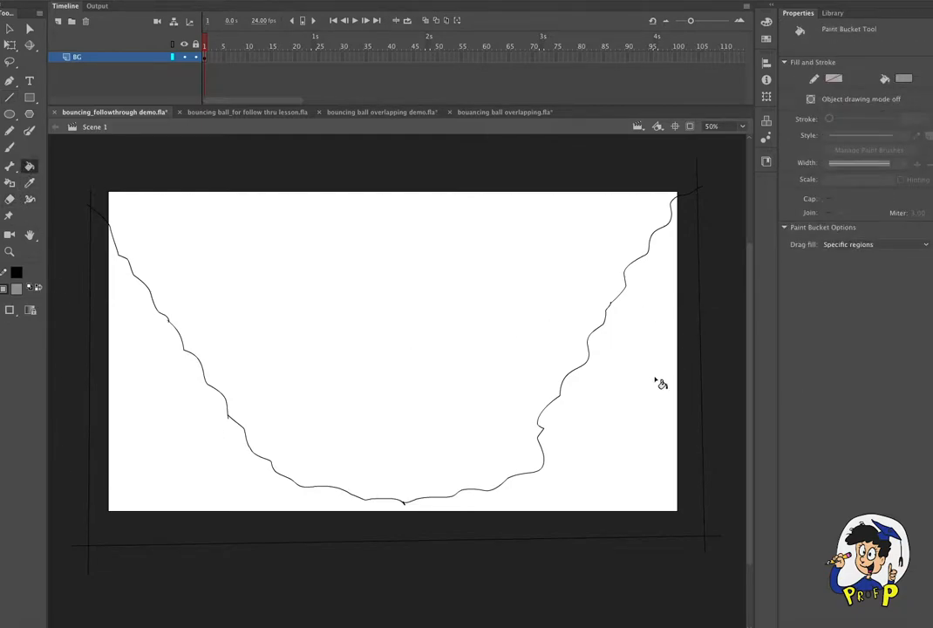
{"action": "left_click", "coordinate": [654, 493]}
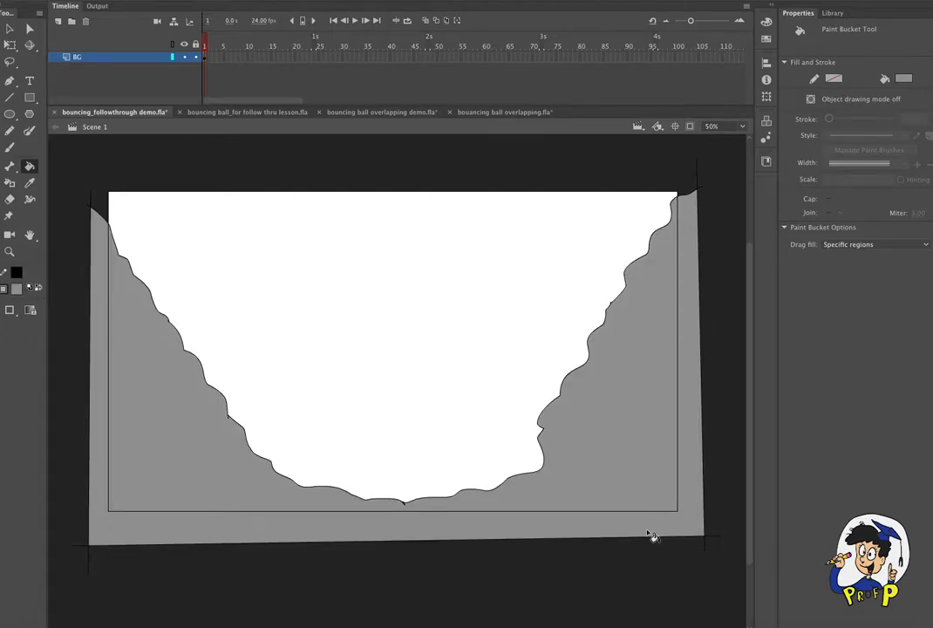
- Try bending the ground's right edge line inward toward the stage
{"action": "key", "text": "v"}
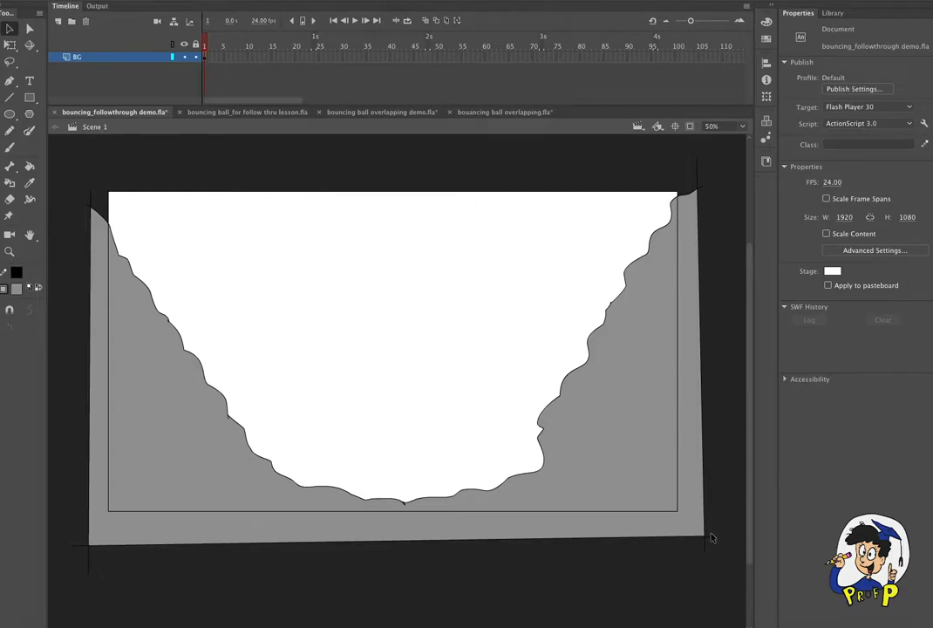
{"action": "double_click", "coordinate": [708, 543]}
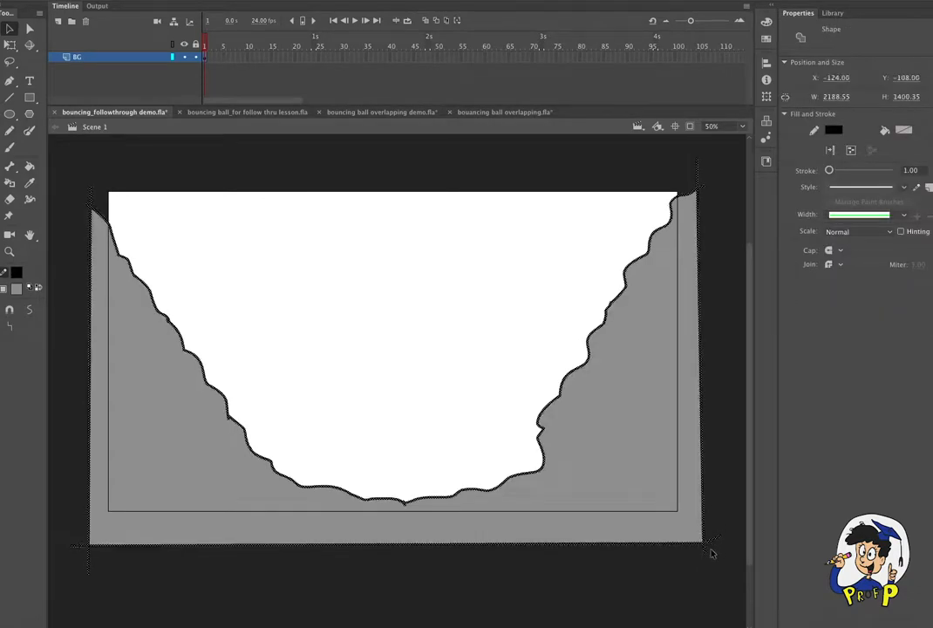
{"action": "left_click", "coordinate": [649, 585]}
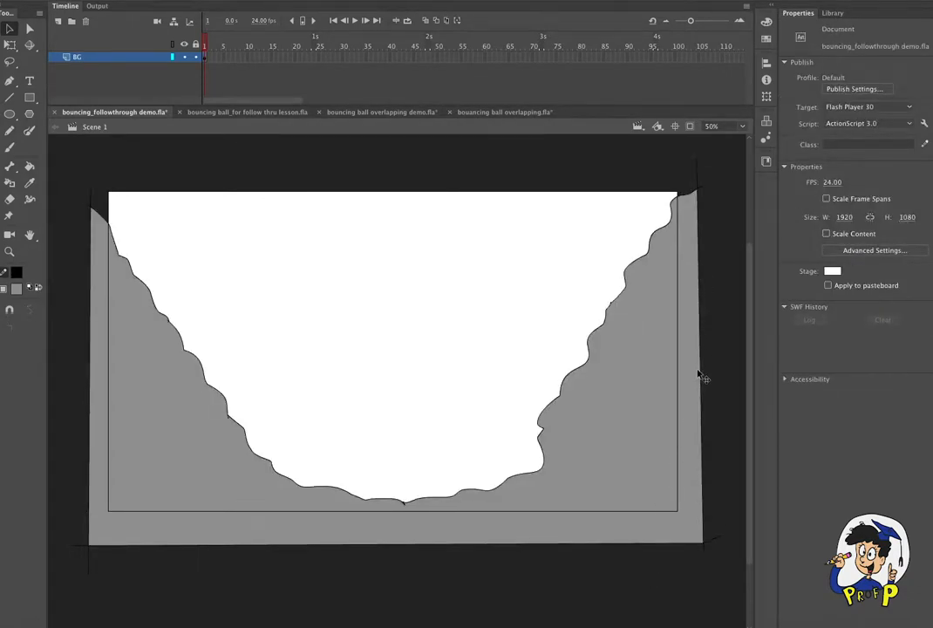
{"action": "left_click_drag", "start_coordinate": [701, 398], "coordinate": [689, 424]}
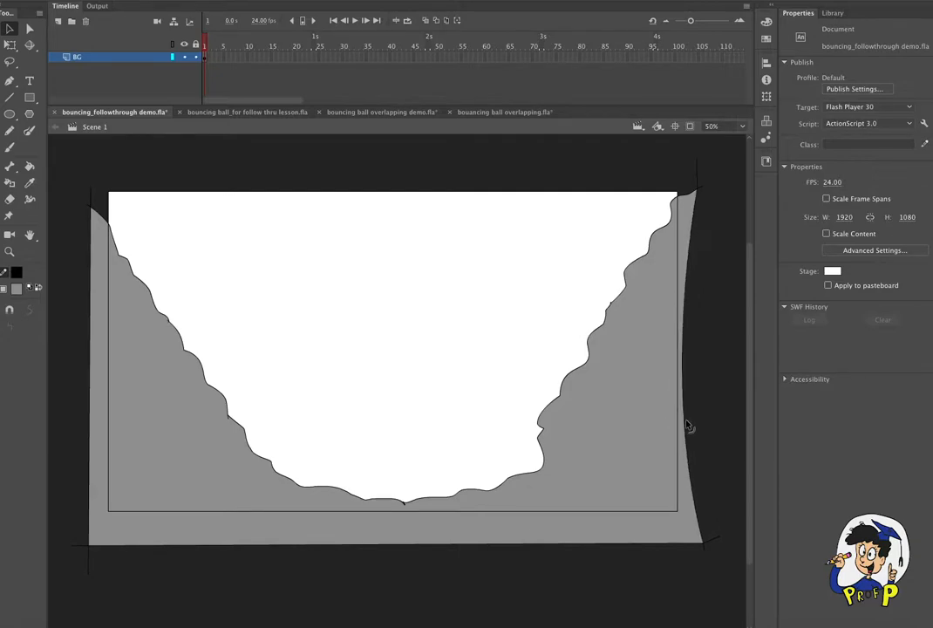
{"action": "left_click_drag", "start_coordinate": [691, 349], "coordinate": [695, 360]}
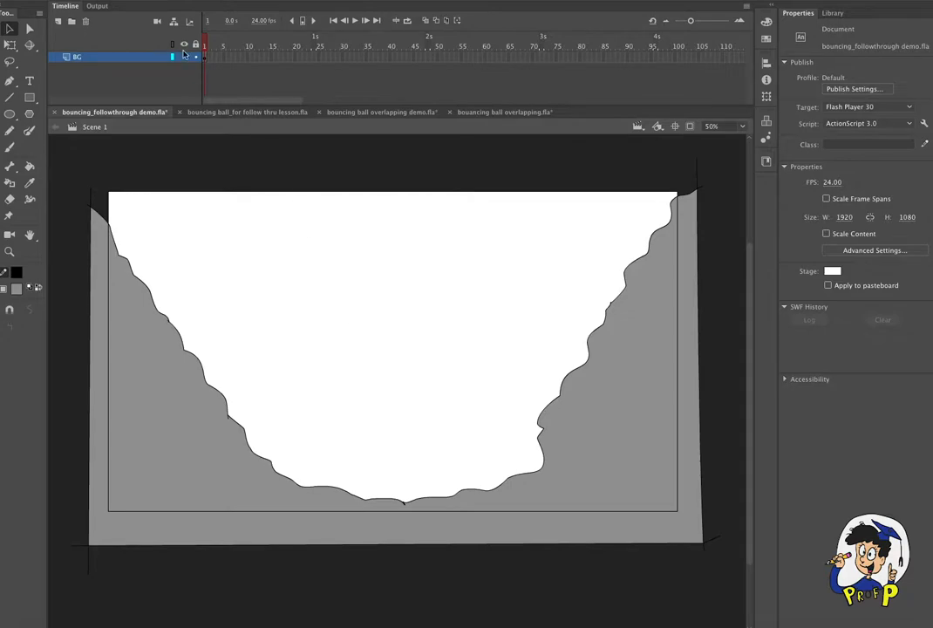
- Save the document and lock the BG layer
{"action": "key", "text": "ctrl+s"}
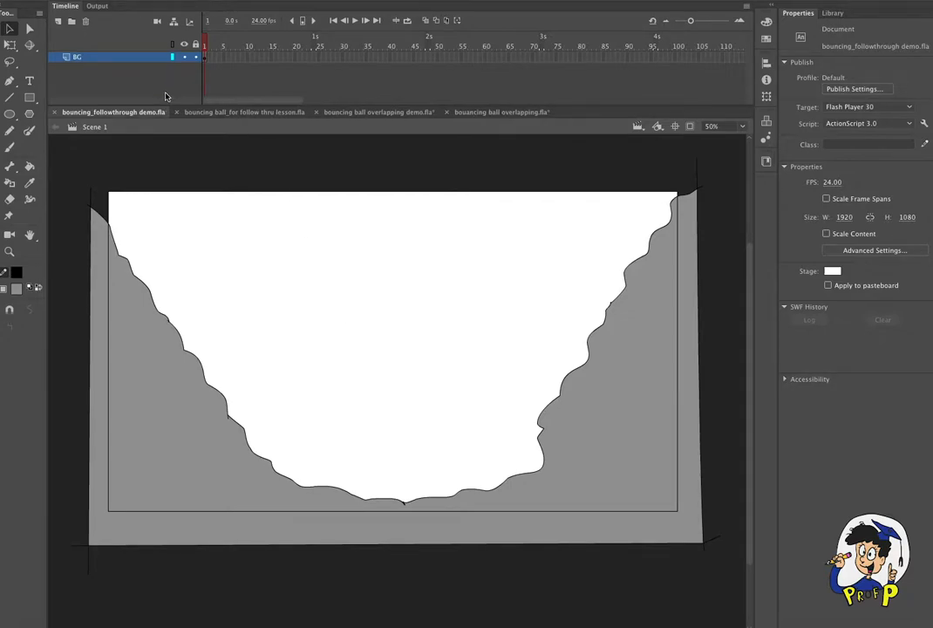
{"action": "left_click", "coordinate": [195, 56]}
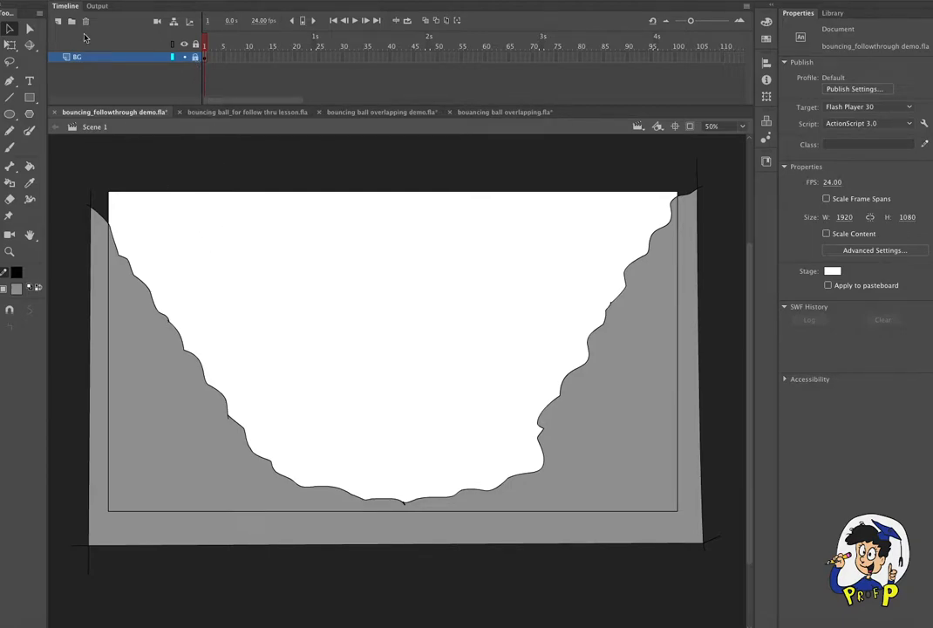
- Add a new layer above BG and name it ball
{"action": "left_click", "coordinate": [57, 21]}
{"action": "double_click", "coordinate": [83, 57]}
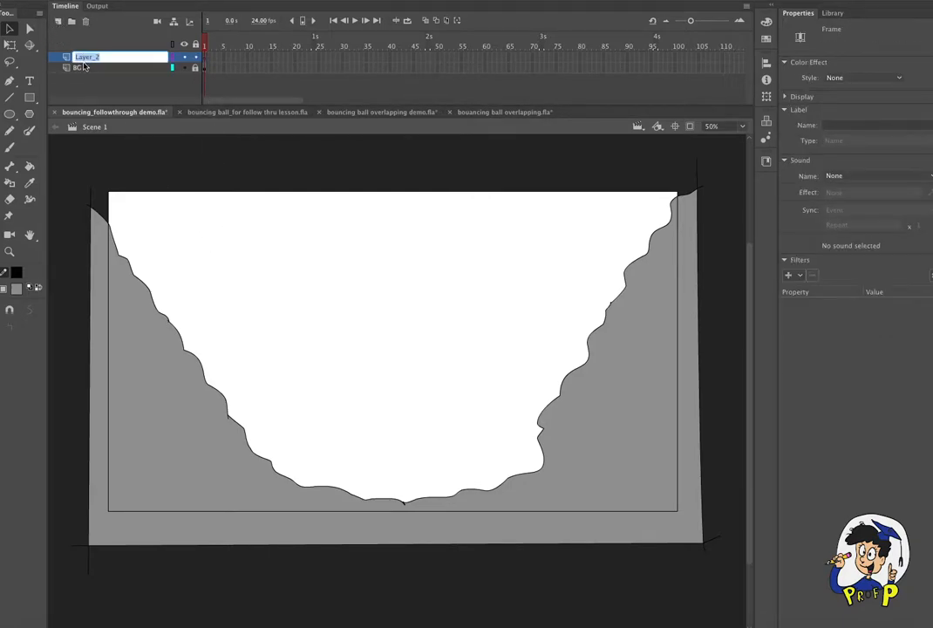
{"action": "type", "text": "ball"}
{"action": "left_click", "coordinate": [309, 79]}
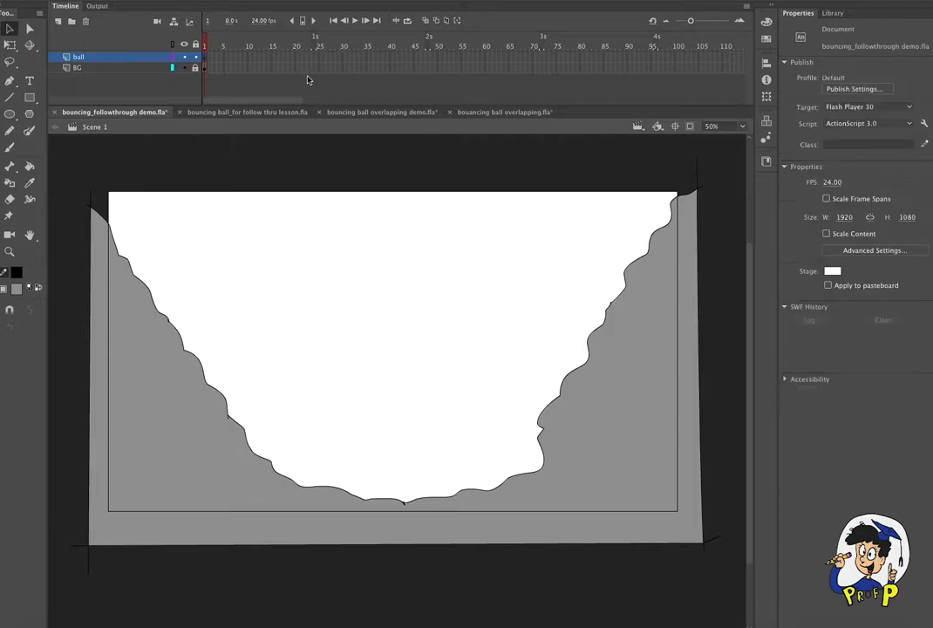
- Play the bouancing ball overlapping.fla reference from frame 1 with its tail layer hidden, and return to the bouncing_followthrough demo.fla document
{"action": "left_click", "coordinate": [510, 112]}
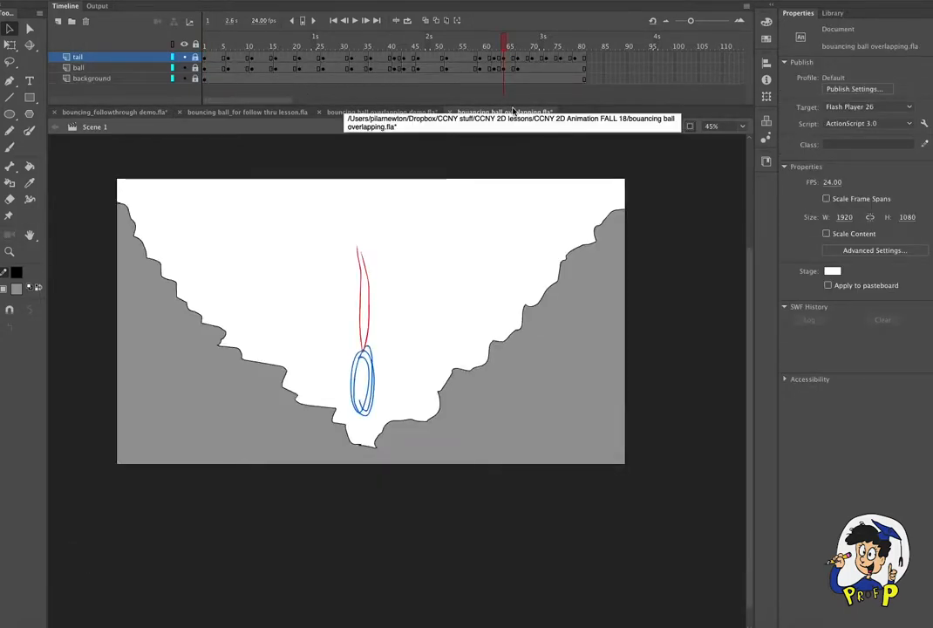
{"action": "left_click", "coordinate": [183, 57]}
{"action": "left_click", "coordinate": [203, 46]}
{"action": "key", "text": "Return"}
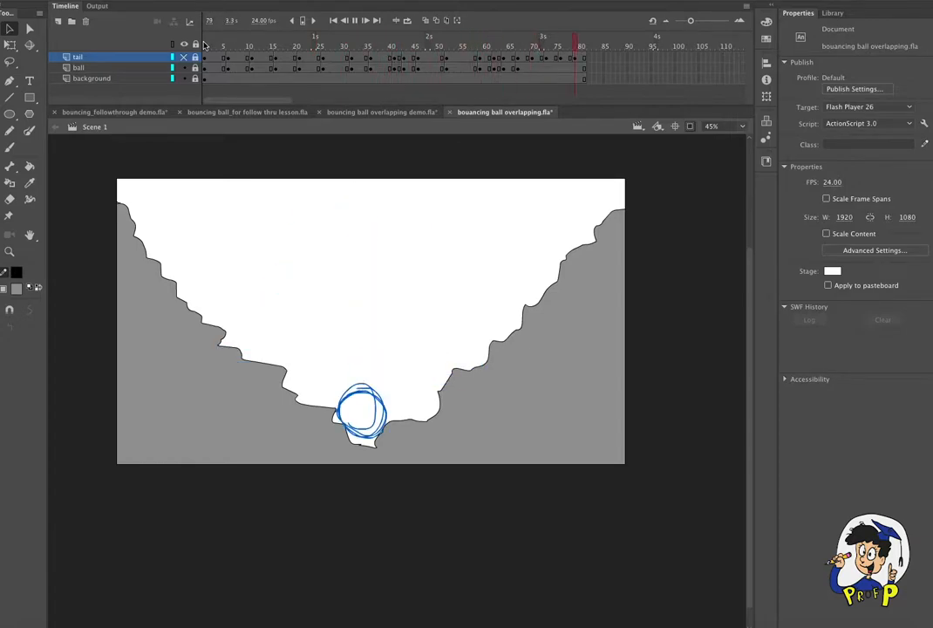
{"action": "left_click", "coordinate": [140, 114]}
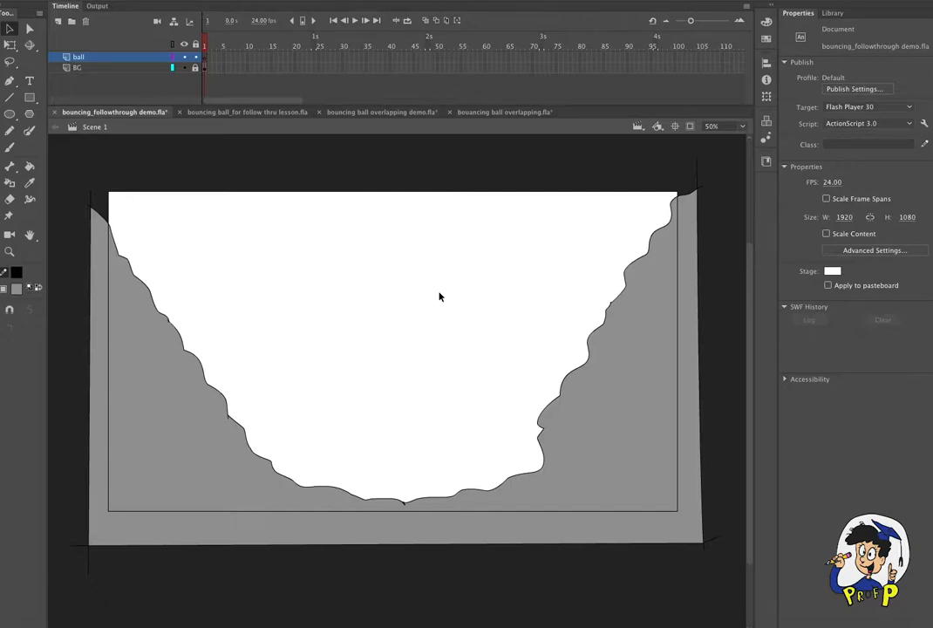
- Paint a tall, stretched blue ball outline across the stage's upper edge on frame 1 of the ball layer with the Brush tool
{"action": "left_click", "coordinate": [10, 147]}
{"action": "left_click", "coordinate": [17, 273]}
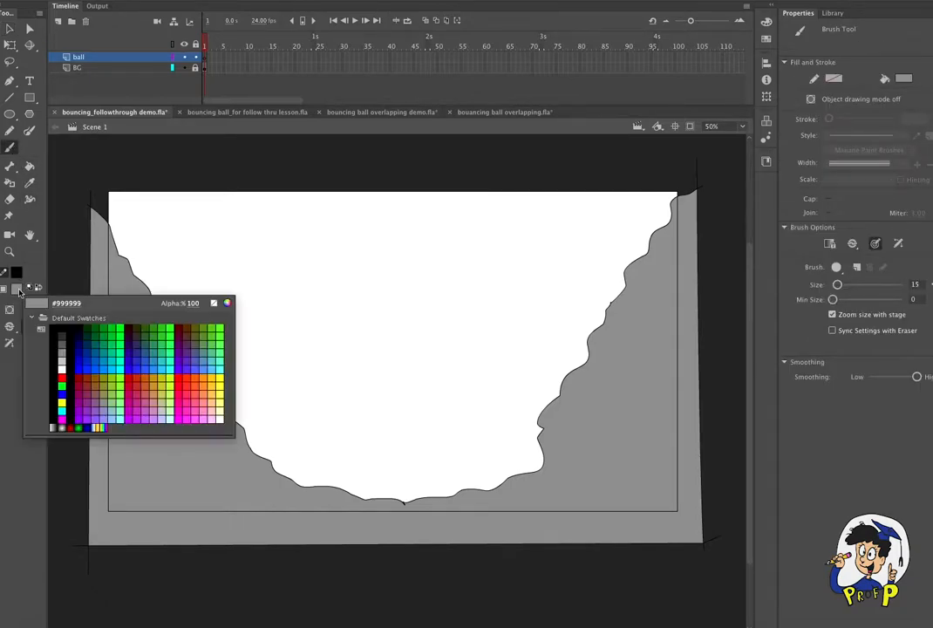
{"action": "left_click", "coordinate": [98, 366]}
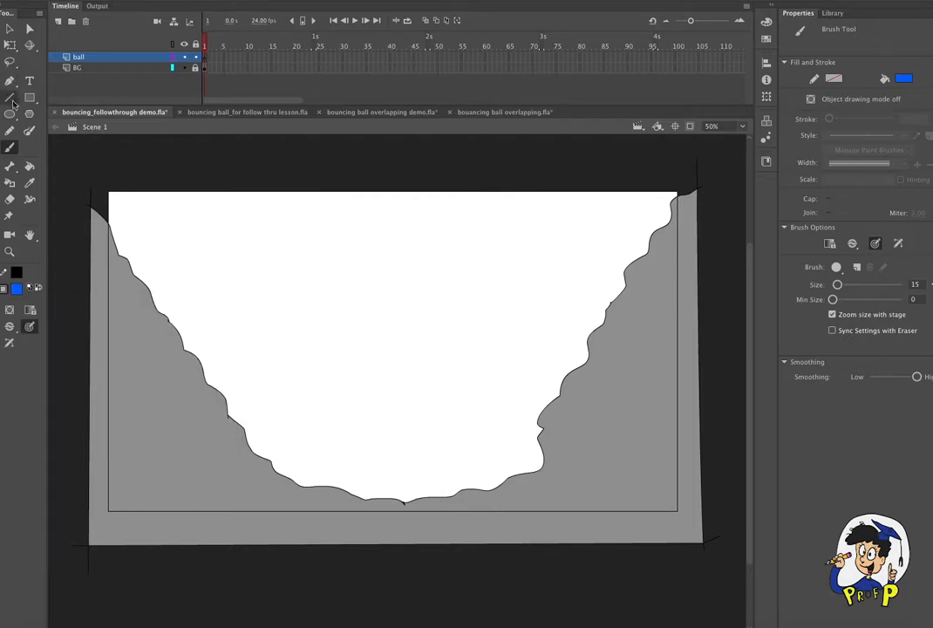
{"action": "left_click_drag", "start_coordinate": [213, 216], "coordinate": [220, 253]}
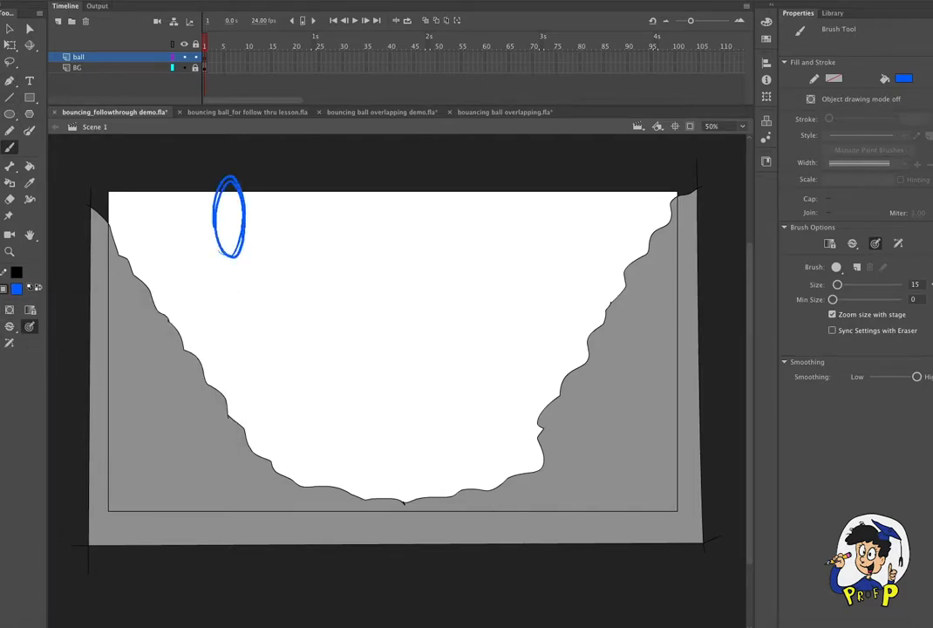
{"action": "key", "text": "ctrl+z"}
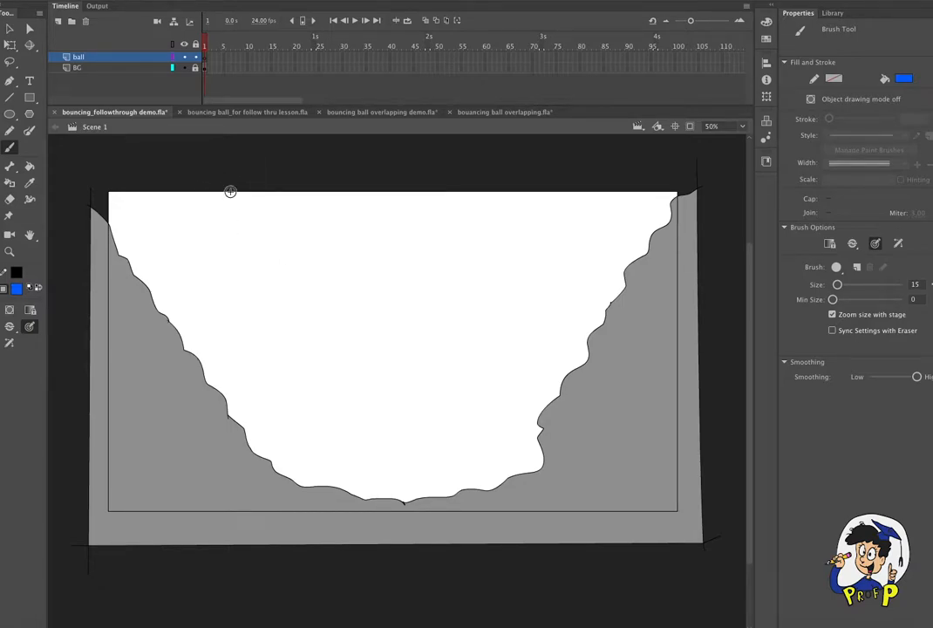
{"action": "mouse_move", "coordinate": [197, 188]}
{"action": "left_mouse_down"}
{"action": "mouse_move", "coordinate": [223, 207]}
{"action": "mouse_move", "coordinate": [209, 231]}
{"action": "left_mouse_up"}
- Insert a blank keyframe at frame 2 of the ball layer and turn on onion skinning
{"action": "left_click", "coordinate": [212, 60]}
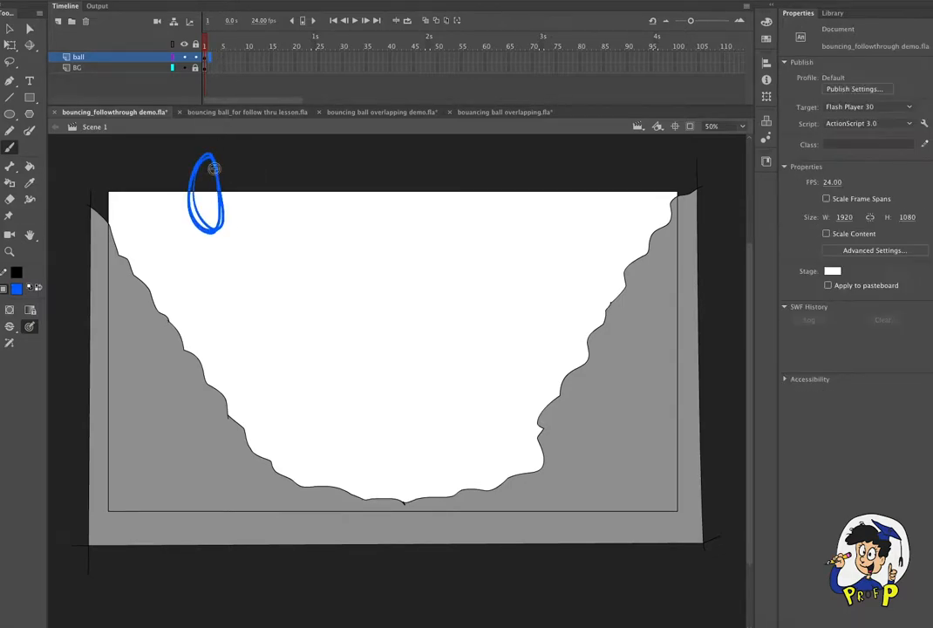
{"action": "left_click", "coordinate": [157, 1]}
{"action": "mouse_move", "coordinate": [169, 47]}
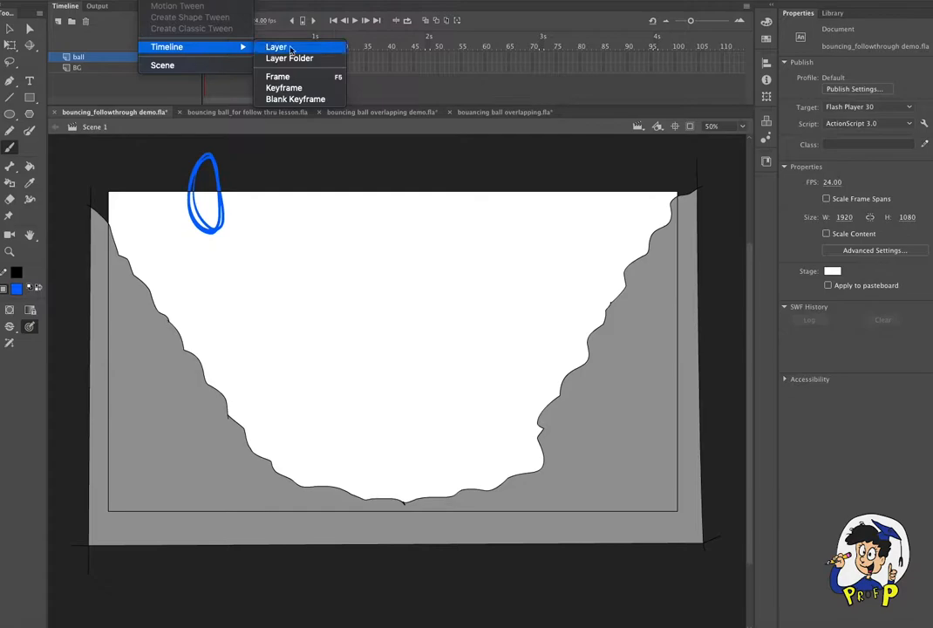
{"action": "left_click", "coordinate": [295, 98]}
{"action": "left_click", "coordinate": [425, 20]}
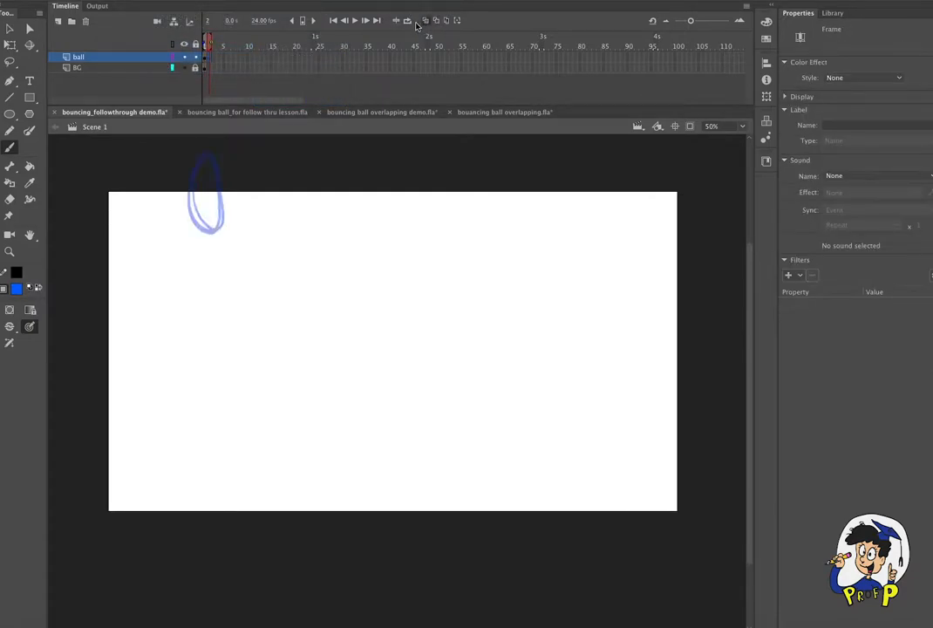
- Extend the BG layer's frames to frame 10 and dismiss the dictation download dialog
{"action": "left_click_drag", "start_coordinate": [210, 69], "coordinate": [245, 64]}
{"action": "key", "text": "F5"}
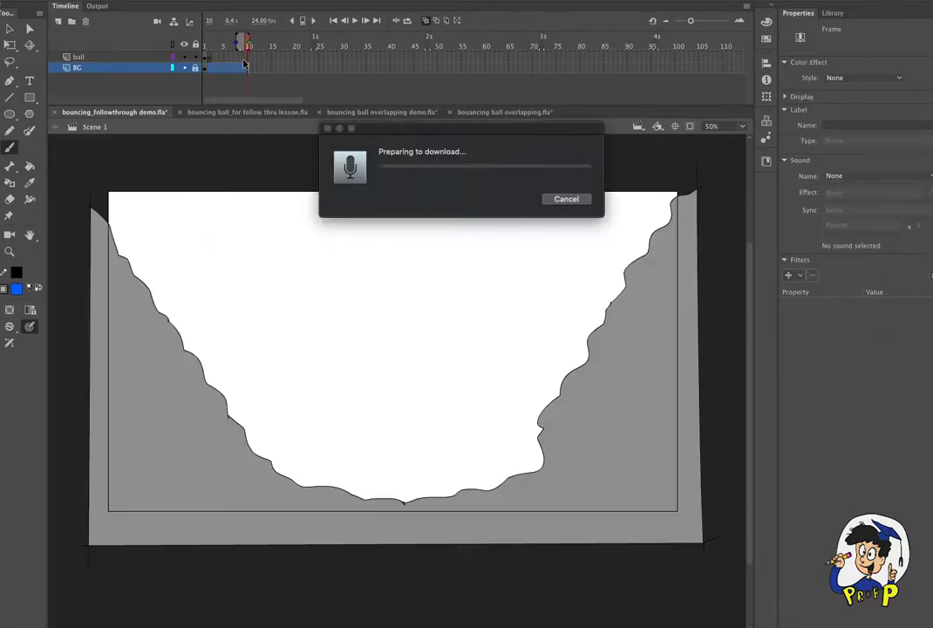
{"action": "left_click", "coordinate": [564, 197]}
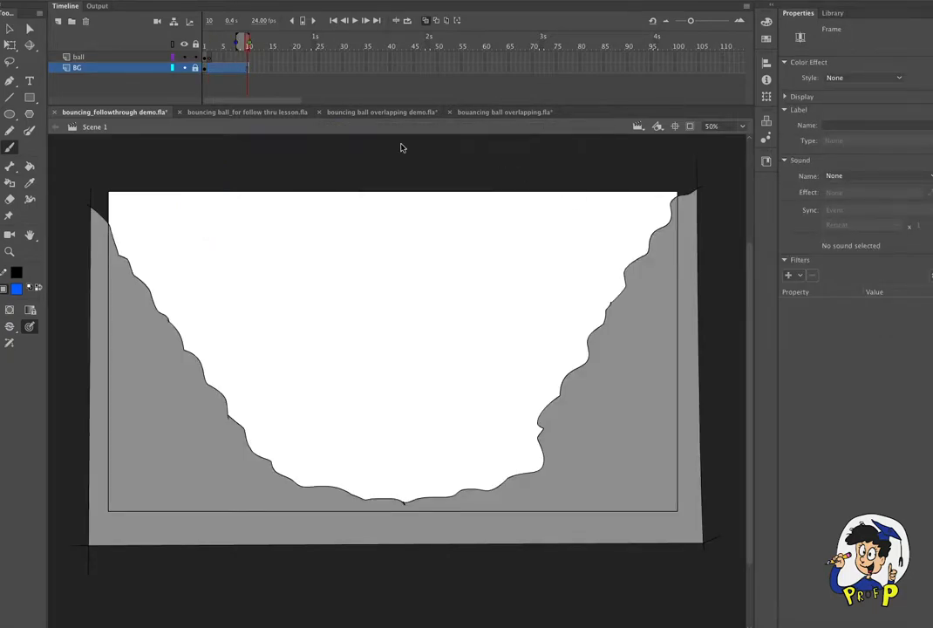
- Draw a vertically stretched ball on frame 2 of the ball layer, just touching the valley's left slope
{"action": "left_click", "coordinate": [211, 59]}
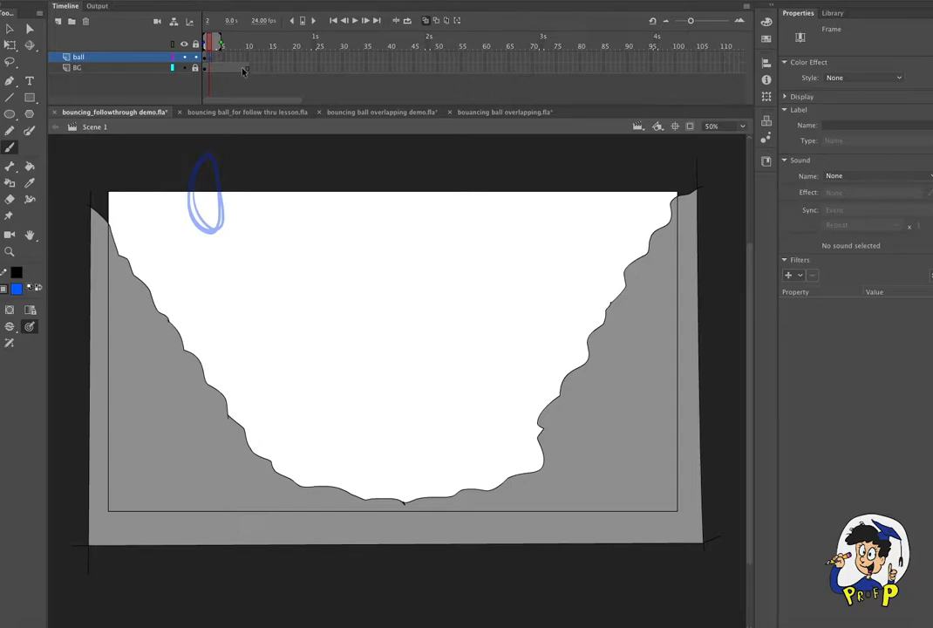
{"action": "left_click_drag", "start_coordinate": [246, 47], "coordinate": [210, 50]}
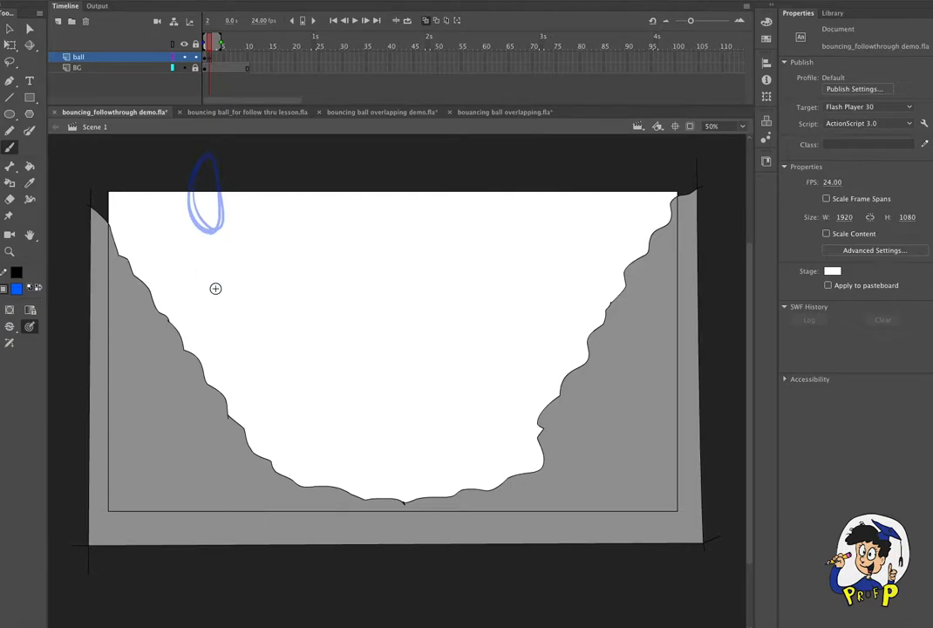
{"action": "left_click_drag", "start_coordinate": [183, 330], "coordinate": [187, 349]}
{"action": "left_click_drag", "start_coordinate": [202, 277], "coordinate": [195, 353]}
- Insert a blank keyframe at frame 3 of the ball layer and draw the ball squashed flat against the left slope
{"action": "left_click", "coordinate": [215, 59]}
{"action": "left_click", "coordinate": [163, 1]}
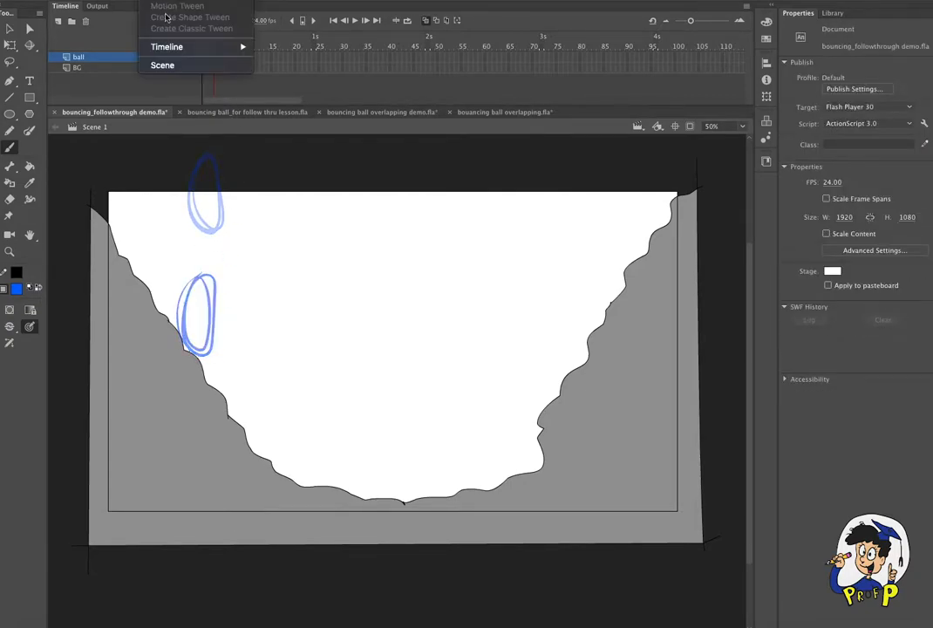
{"action": "mouse_move", "coordinate": [188, 47]}
{"action": "left_click", "coordinate": [296, 100]}
{"action": "mouse_move", "coordinate": [181, 323]}
{"action": "left_mouse_down"}
{"action": "mouse_move", "coordinate": [166, 327]}
{"action": "mouse_move", "coordinate": [218, 355]}
{"action": "left_mouse_up"}
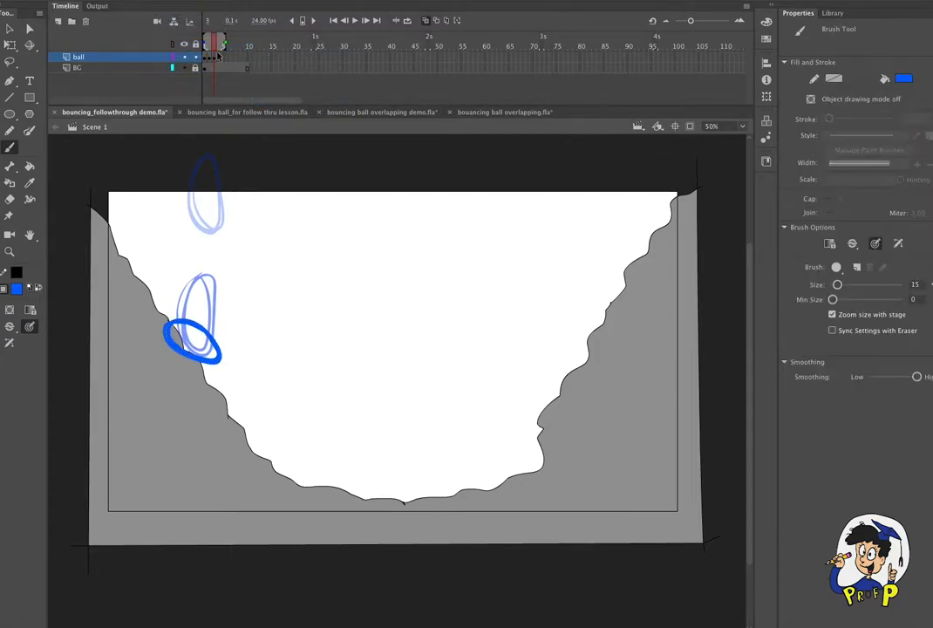
- Insert a blank keyframe at frame 4 of the ball layer and draw a round ball near the stage's upper middle
{"action": "left_click", "coordinate": [218, 59]}
{"action": "left_click", "coordinate": [162, 1]}
{"action": "mouse_move", "coordinate": [187, 47]}
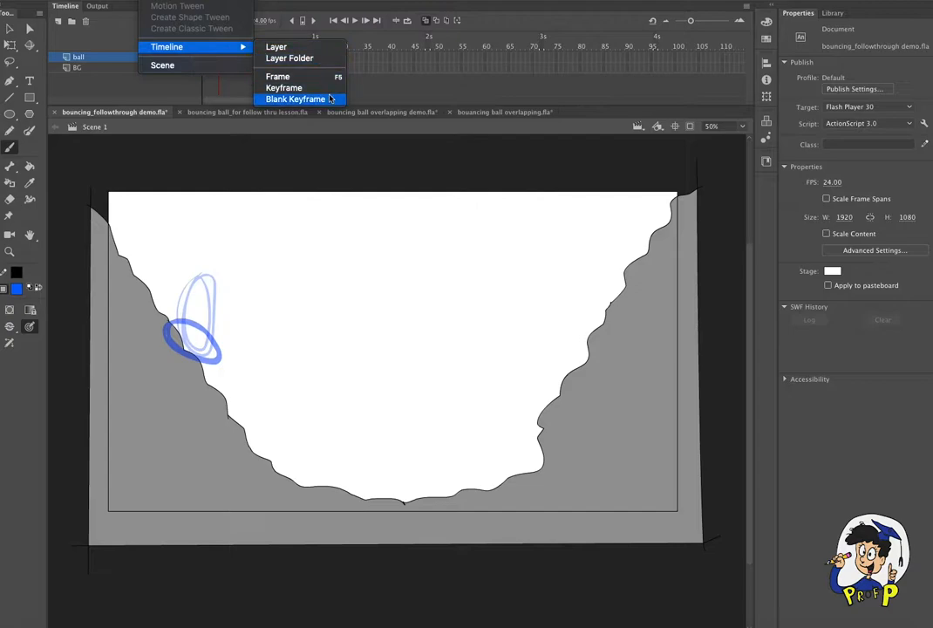
{"action": "left_click", "coordinate": [335, 99]}
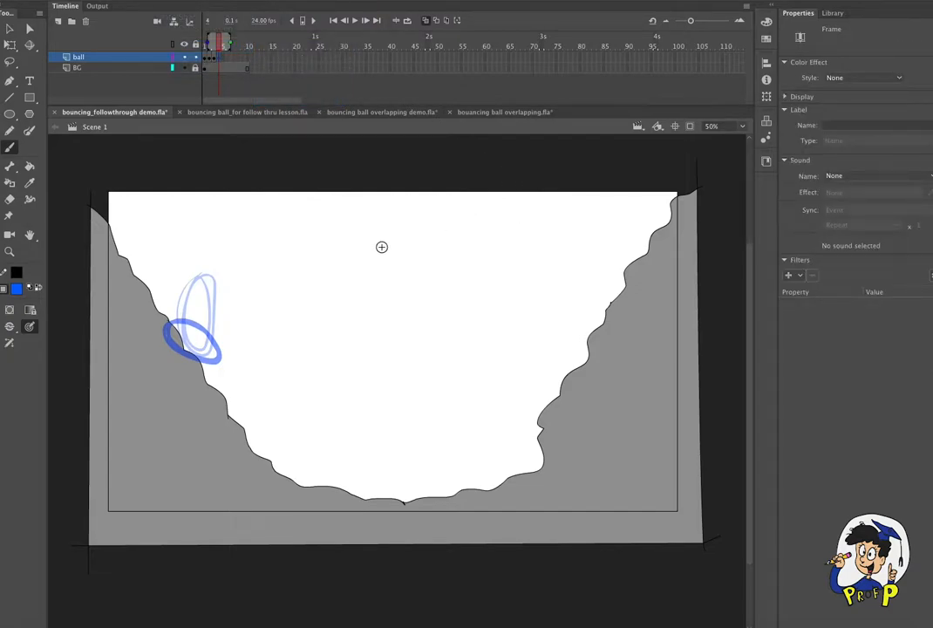
{"action": "mouse_move", "coordinate": [364, 218]}
{"action": "left_mouse_down"}
{"action": "mouse_move", "coordinate": [362, 248]}
{"action": "mouse_move", "coordinate": [383, 259]}
{"action": "left_mouse_up"}
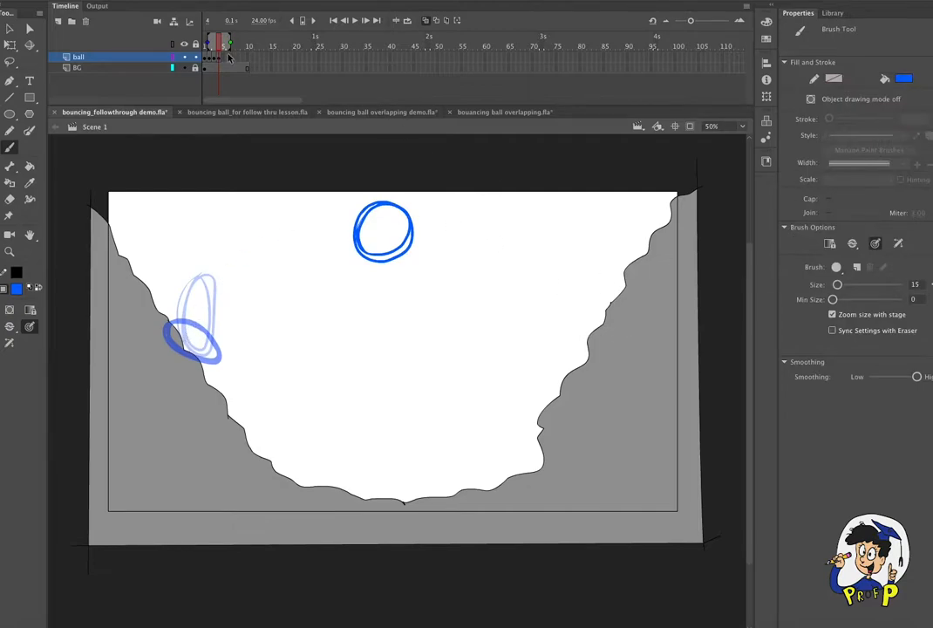
- Insert a blank keyframe at frame 5 of the ball layer and draw a slanted, squashed ball against the valley's right slope
{"action": "key", "text": "."}
{"action": "left_click", "coordinate": [152, 2]}
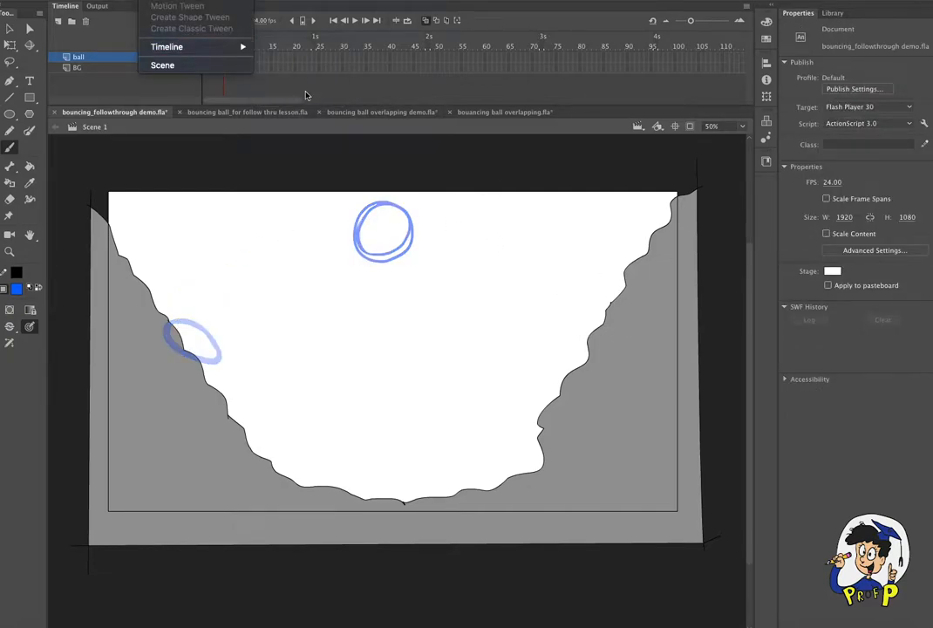
{"action": "left_click_drag", "start_coordinate": [280, 68], "coordinate": [271, 58]}
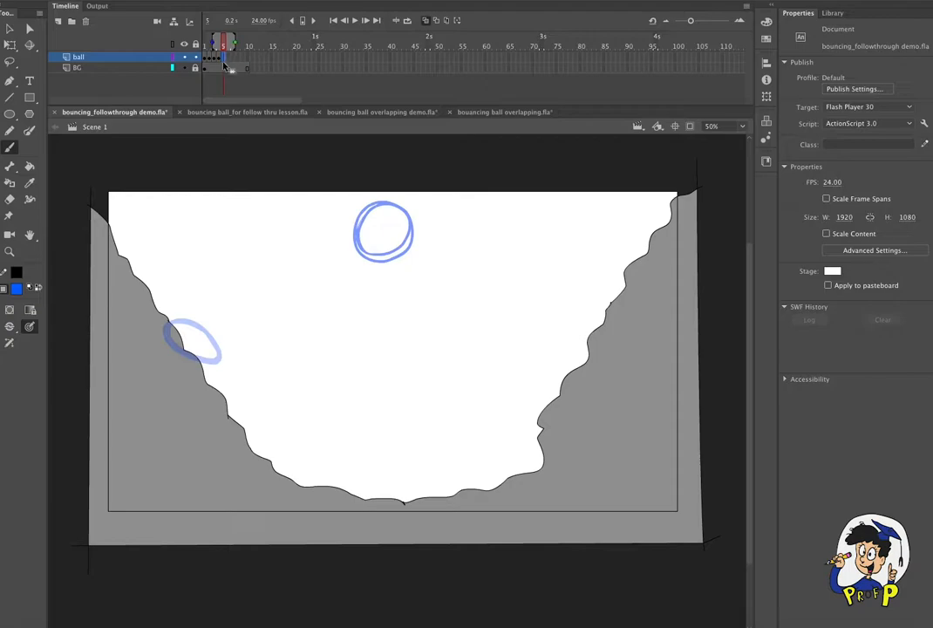
{"action": "left_click", "coordinate": [151, 2]}
{"action": "mouse_move", "coordinate": [210, 46]}
{"action": "left_click", "coordinate": [292, 101]}
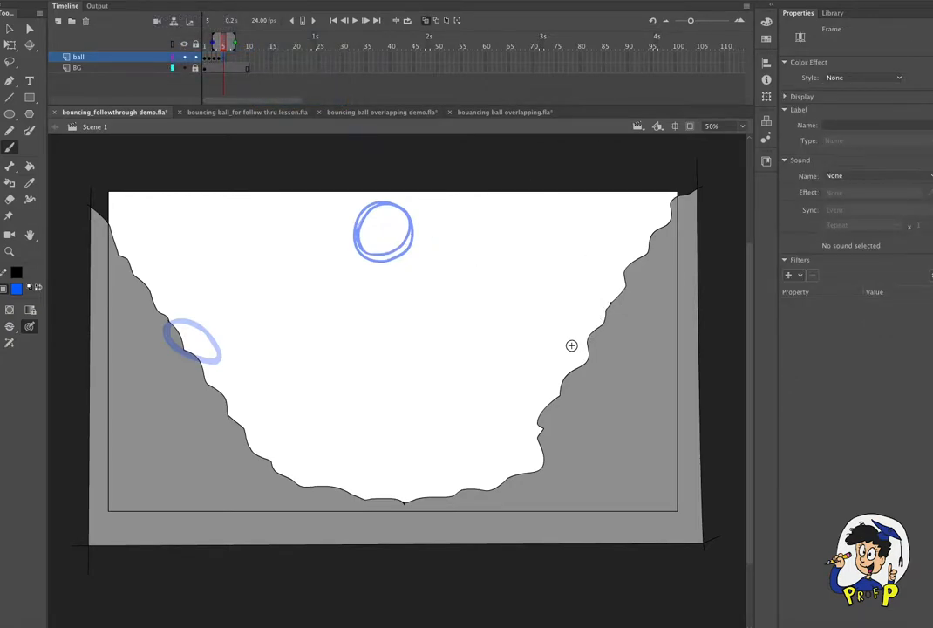
{"action": "mouse_move", "coordinate": [610, 285]}
{"action": "left_mouse_down"}
{"action": "mouse_move", "coordinate": [582, 341]}
{"action": "mouse_move", "coordinate": [568, 321]}
{"action": "mouse_move", "coordinate": [602, 282]}
{"action": "mouse_move", "coordinate": [589, 336]}
{"action": "mouse_move", "coordinate": [576, 313]}
{"action": "left_mouse_up"}
- Insert a blank keyframe at frame 6 of the ball layer and turn onion skinning back on after checking without it
{"action": "left_click", "coordinate": [426, 21]}
{"action": "mouse_move", "coordinate": [223, 44]}
{"action": "left_mouse_down"}
{"action": "mouse_move", "coordinate": [206, 47]}
{"action": "mouse_move", "coordinate": [227, 48]}
{"action": "left_mouse_up"}
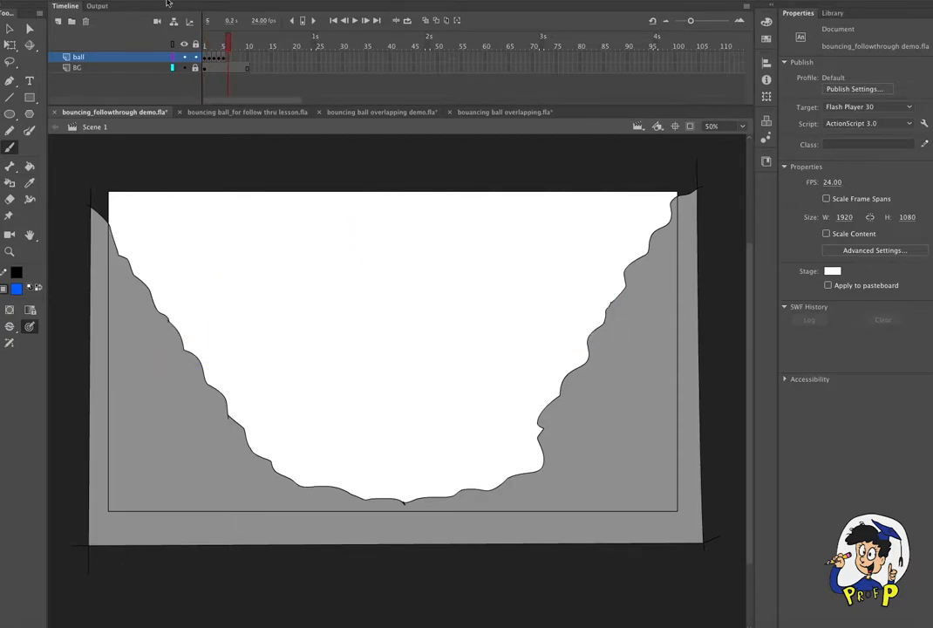
{"action": "right_click", "coordinate": [222, 48]}
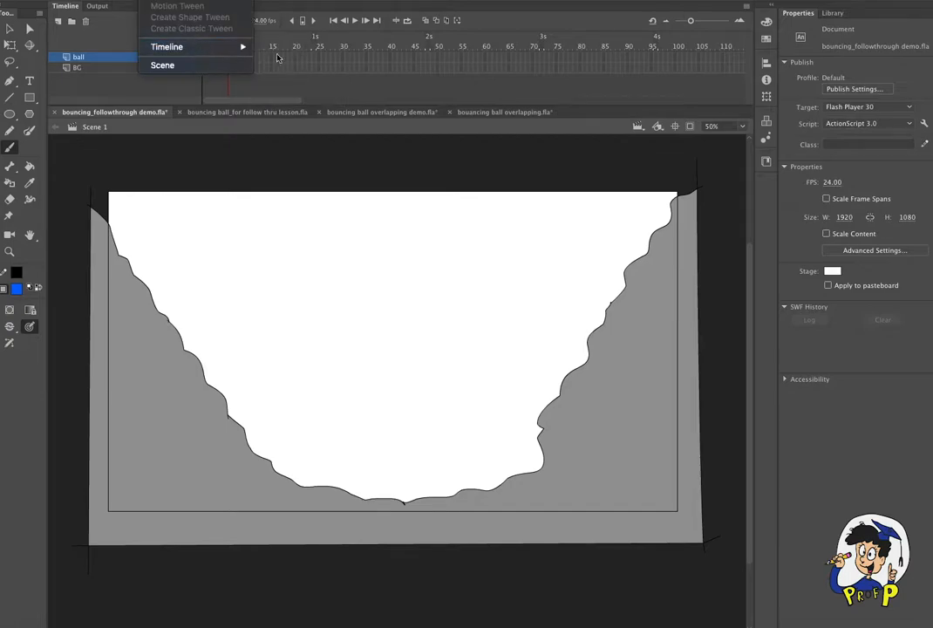
{"action": "mouse_move", "coordinate": [240, 47]}
{"action": "left_click", "coordinate": [305, 98]}
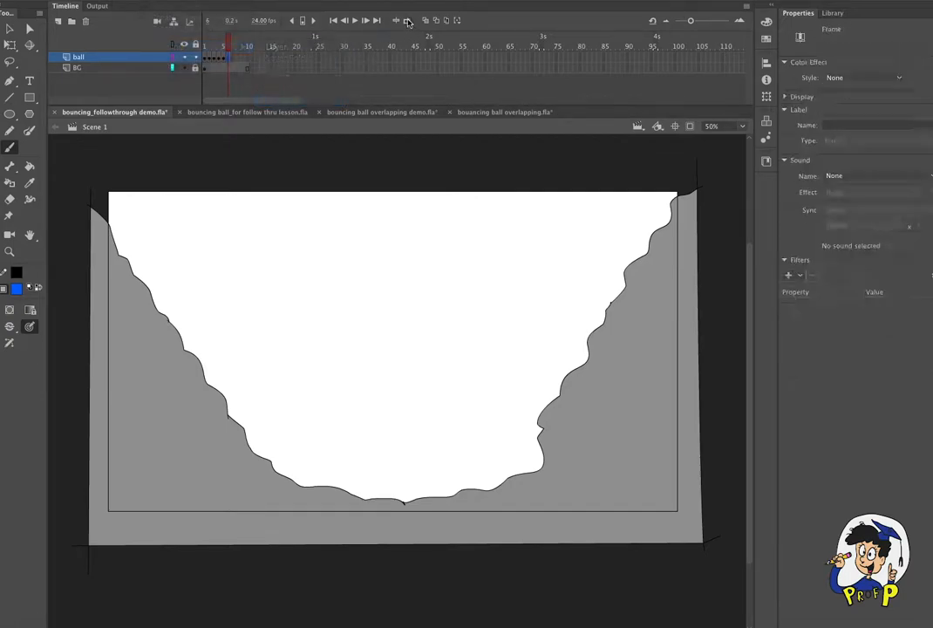
{"action": "left_click", "coordinate": [426, 21]}
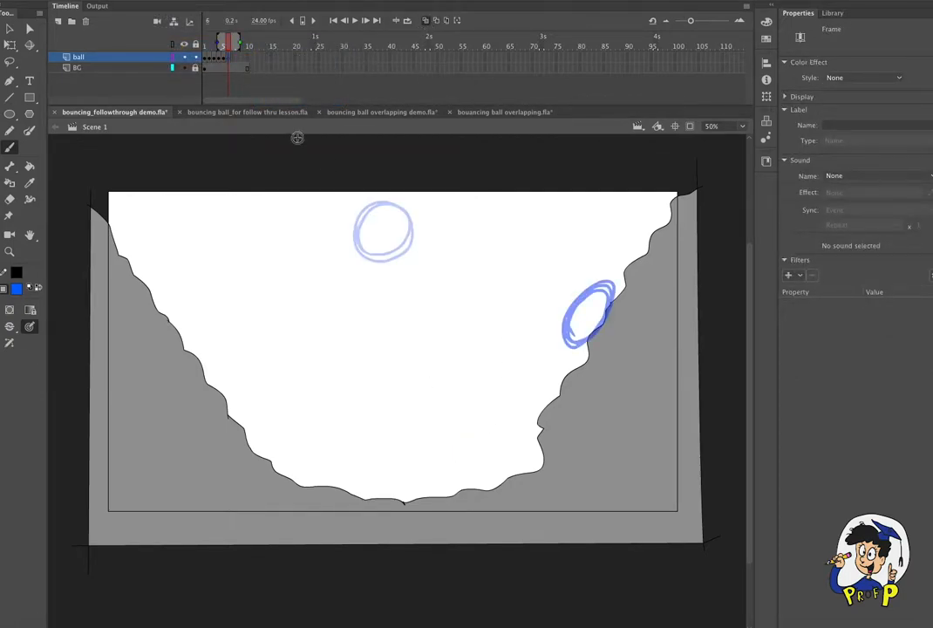
- Limit onion skinning to one previous frame, then draw motion lines from the right slope and a round ball against the left slope in frame 6
{"action": "left_click_drag", "start_coordinate": [234, 42], "coordinate": [223, 42]}
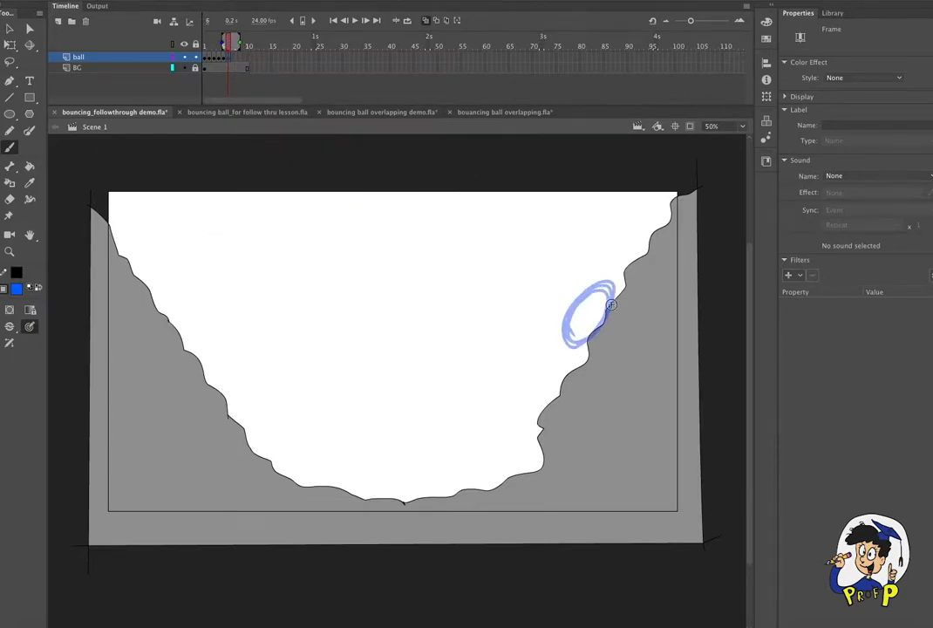
{"action": "mouse_move", "coordinate": [223, 42]}
{"action": "left_mouse_down"}
{"action": "mouse_move", "coordinate": [204, 42]}
{"action": "mouse_move", "coordinate": [227, 42]}
{"action": "left_mouse_up"}
{"action": "left_click_drag", "start_coordinate": [572, 311], "coordinate": [491, 284]}
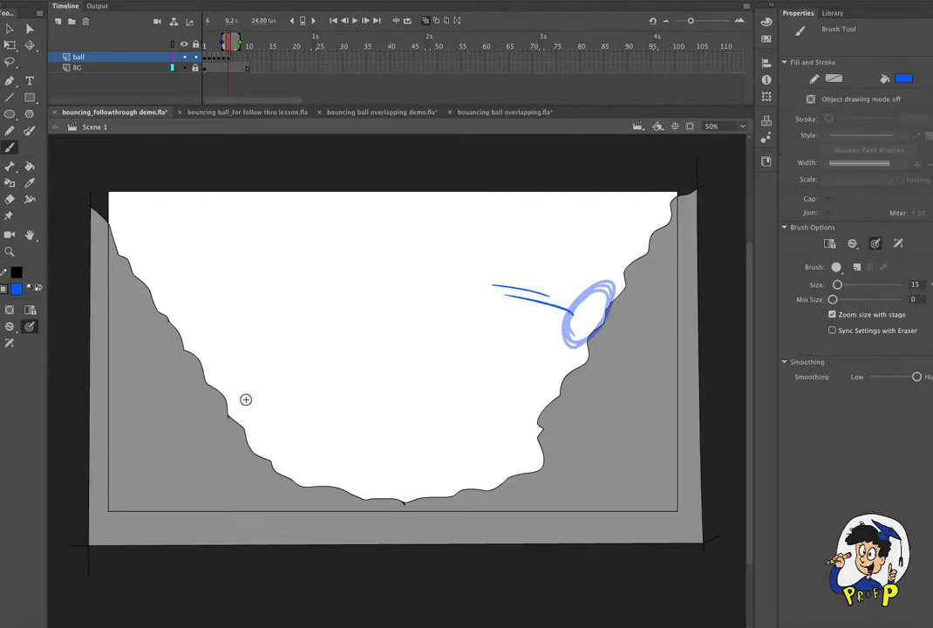
{"action": "mouse_move", "coordinate": [230, 371]}
{"action": "left_mouse_down"}
{"action": "mouse_move", "coordinate": [223, 398]}
{"action": "mouse_move", "coordinate": [269, 388]}
{"action": "mouse_move", "coordinate": [235, 365]}
{"action": "mouse_move", "coordinate": [222, 372]}
{"action": "mouse_move", "coordinate": [235, 361]}
{"action": "left_mouse_up"}
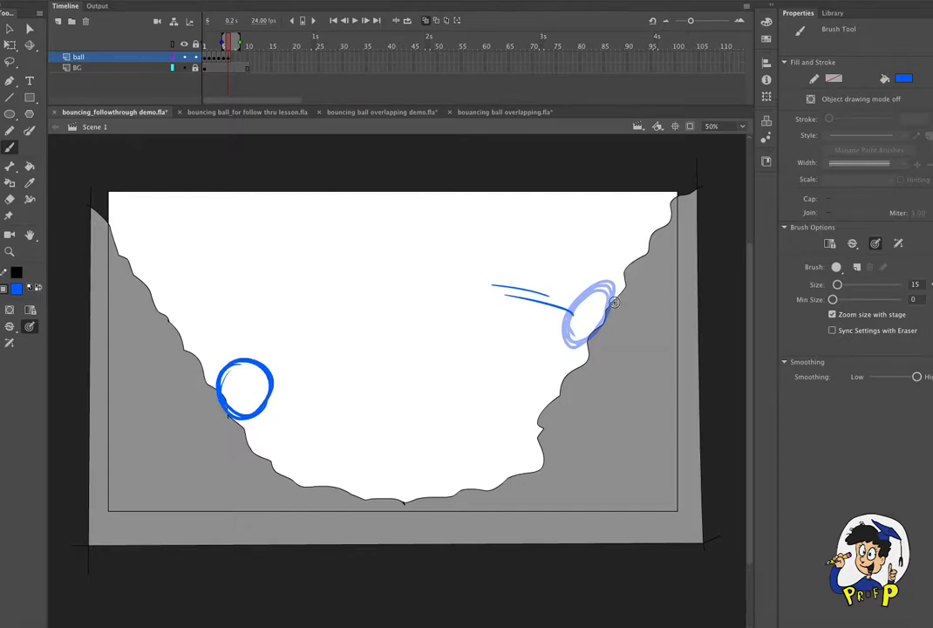
- Insert a blank keyframe at frame 7 of the ball layer and draw a round ball in mid-air near the valley's center
{"action": "left_click", "coordinate": [234, 58]}
{"action": "left_click", "coordinate": [161, 0]}
{"action": "mouse_move", "coordinate": [166, 46]}
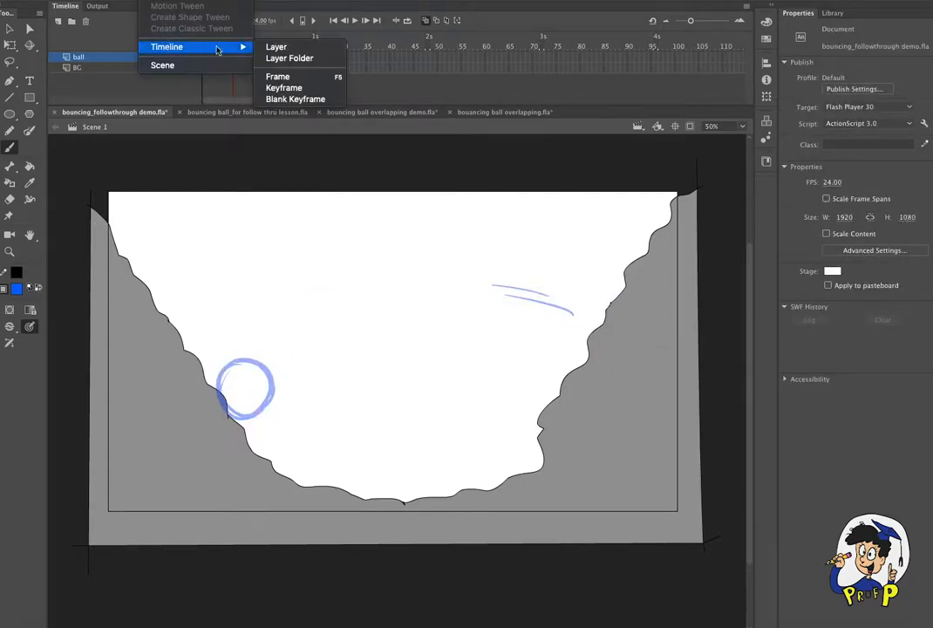
{"action": "left_click", "coordinate": [344, 98]}
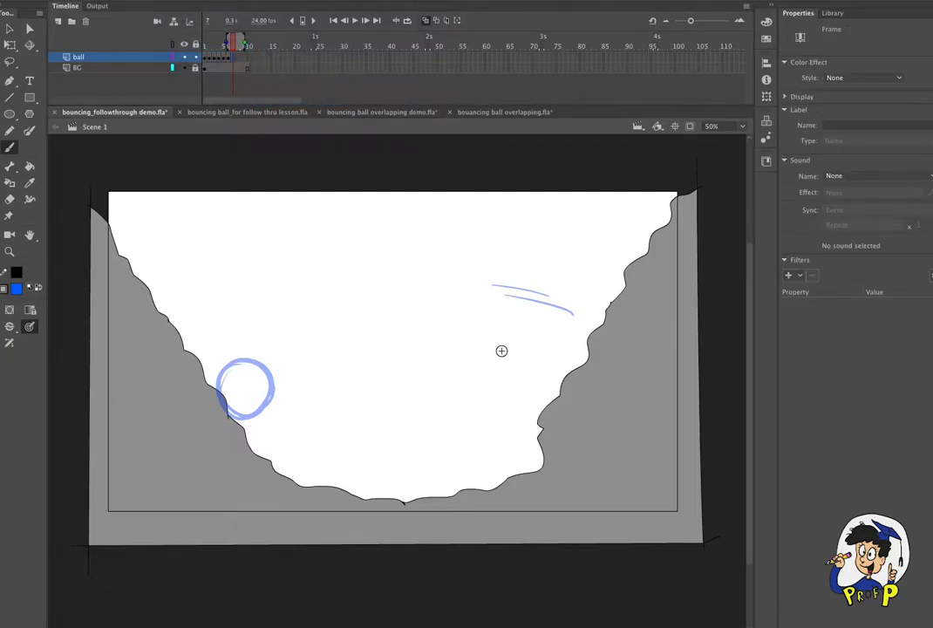
{"action": "left_click_drag", "start_coordinate": [424, 366], "coordinate": [437, 363]}
{"action": "mouse_move", "coordinate": [424, 305]}
{"action": "left_mouse_down"}
{"action": "mouse_move", "coordinate": [410, 359]}
{"action": "mouse_move", "coordinate": [440, 309]}
{"action": "left_mouse_up"}
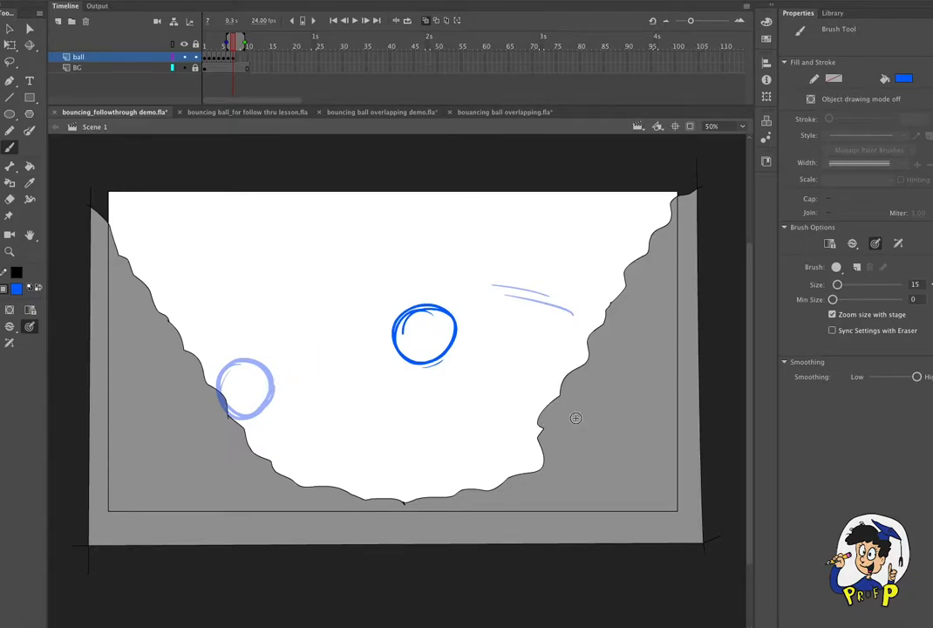
- Insert a blank keyframe at frame 8 of the ball layer, draw a round ball against the valley's right slope and select it
{"action": "left_click", "coordinate": [237, 58]}
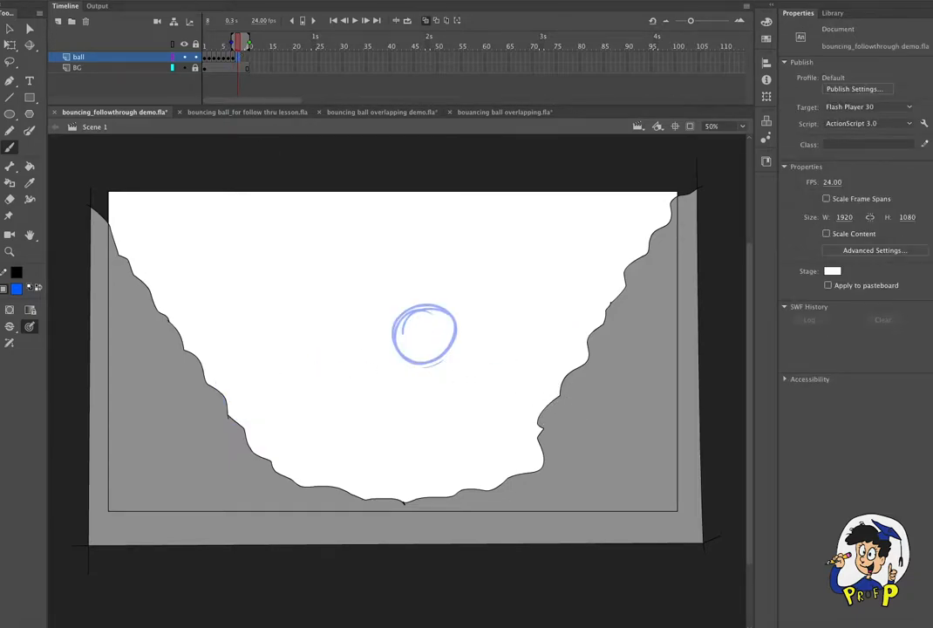
{"action": "left_click", "coordinate": [154, 1]}
{"action": "mouse_move", "coordinate": [179, 49]}
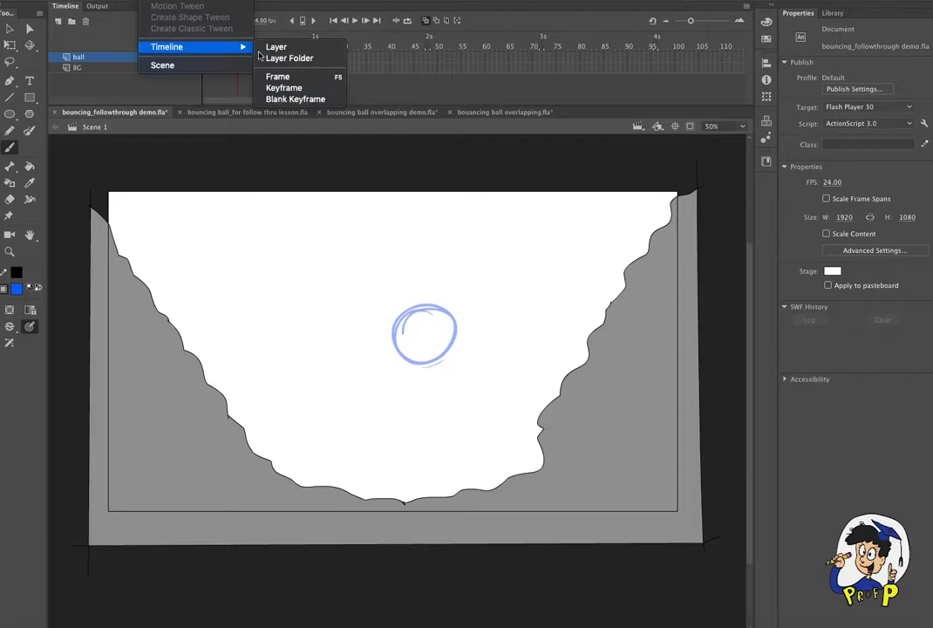
{"action": "left_click", "coordinate": [320, 99]}
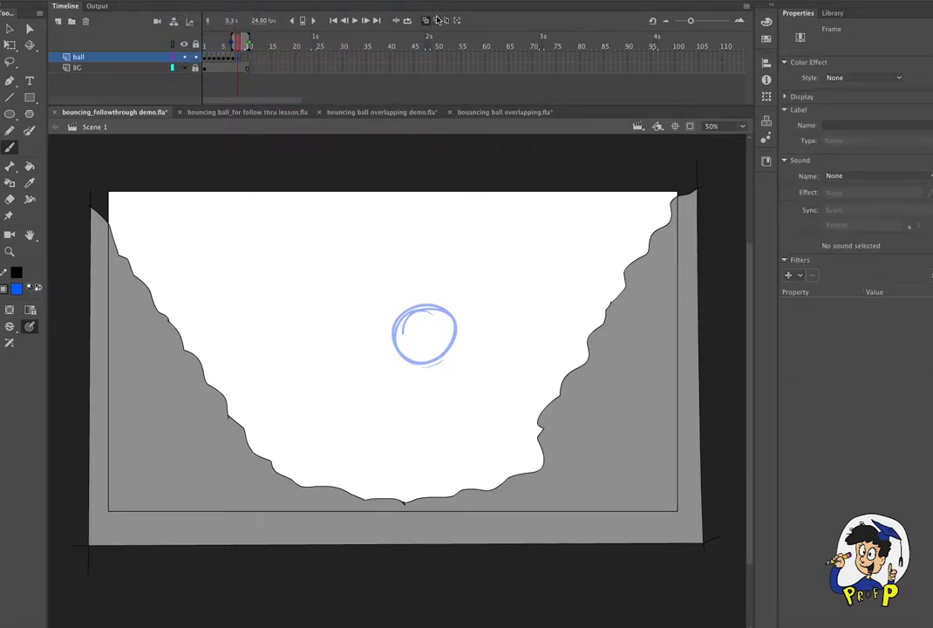
{"action": "mouse_move", "coordinate": [564, 374]}
{"action": "left_mouse_down"}
{"action": "mouse_move", "coordinate": [542, 407]}
{"action": "mouse_move", "coordinate": [553, 402]}
{"action": "left_mouse_up"}
{"action": "key", "text": "v"}
{"action": "left_click", "coordinate": [549, 389]}
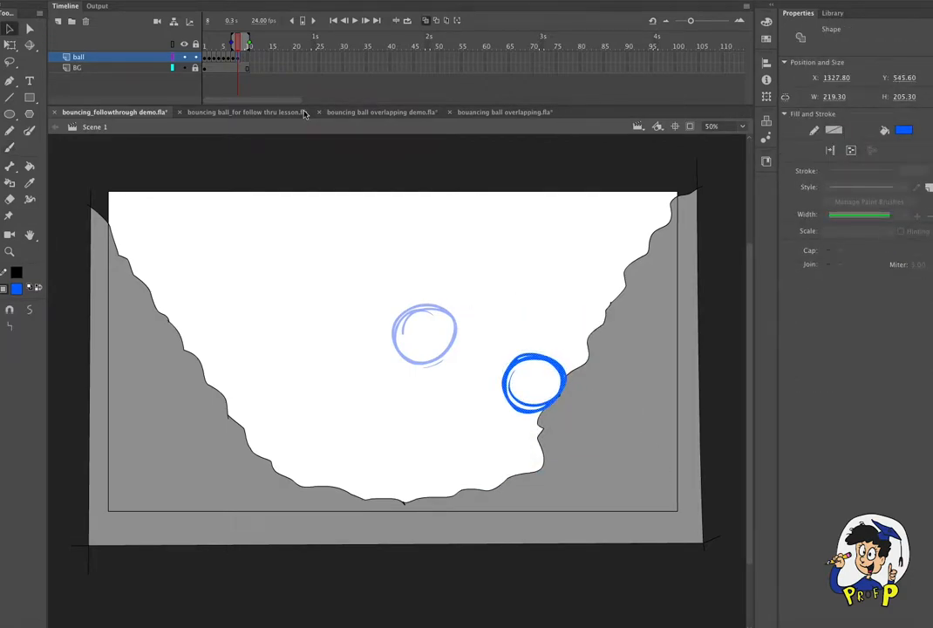
- Insert a blank keyframe at frame 9 of the ball layer and draw arc guide strokes with a round ball at the valley's center
{"action": "left_click", "coordinate": [245, 58]}
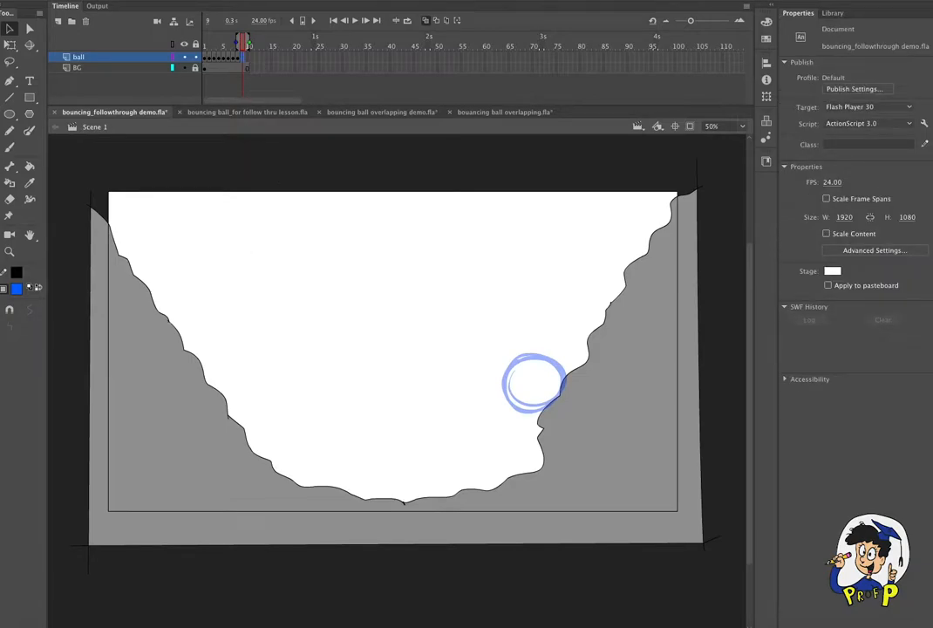
{"action": "left_click", "coordinate": [148, 0]}
{"action": "mouse_move", "coordinate": [183, 44]}
{"action": "left_click", "coordinate": [322, 97]}
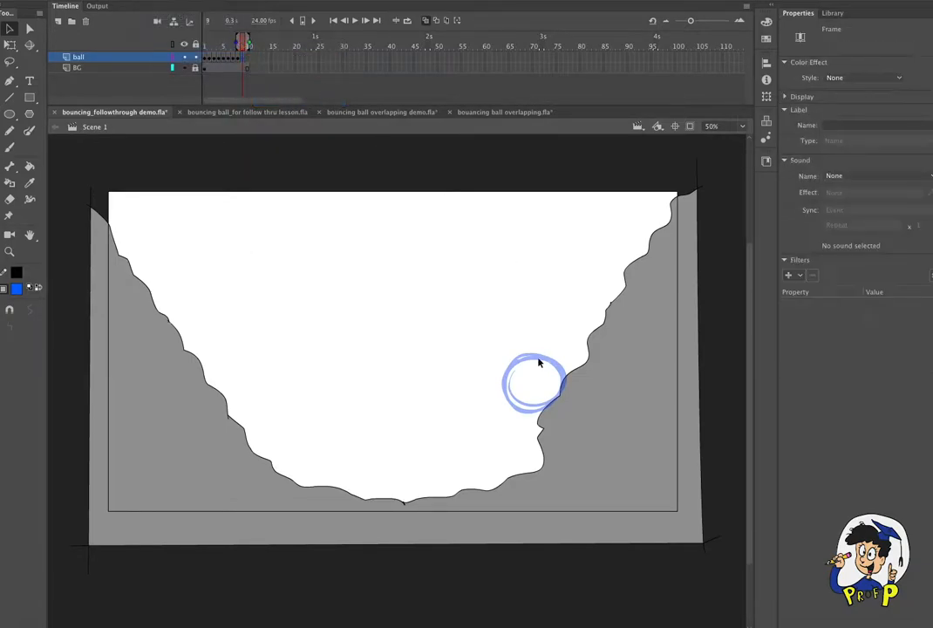
{"action": "key", "text": "b"}
{"action": "left_click_drag", "start_coordinate": [511, 344], "coordinate": [456, 326]}
{"action": "left_click_drag", "start_coordinate": [266, 397], "coordinate": [303, 370]}
{"action": "mouse_move", "coordinate": [376, 372]}
{"action": "left_mouse_down"}
{"action": "mouse_move", "coordinate": [405, 323]}
{"action": "mouse_move", "coordinate": [427, 348]}
{"action": "mouse_move", "coordinate": [350, 352]}
{"action": "left_mouse_up"}
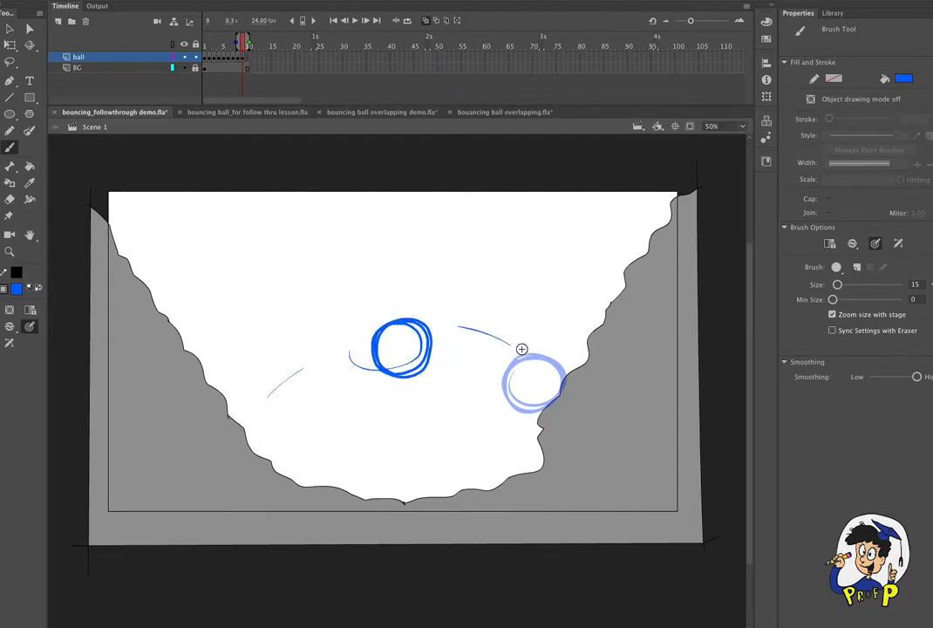
- Insert a blank keyframe at frame 10 of the ball layer and draw a round ball against the lower left slope
{"action": "left_click", "coordinate": [248, 58]}
{"action": "left_click", "coordinate": [150, 2]}
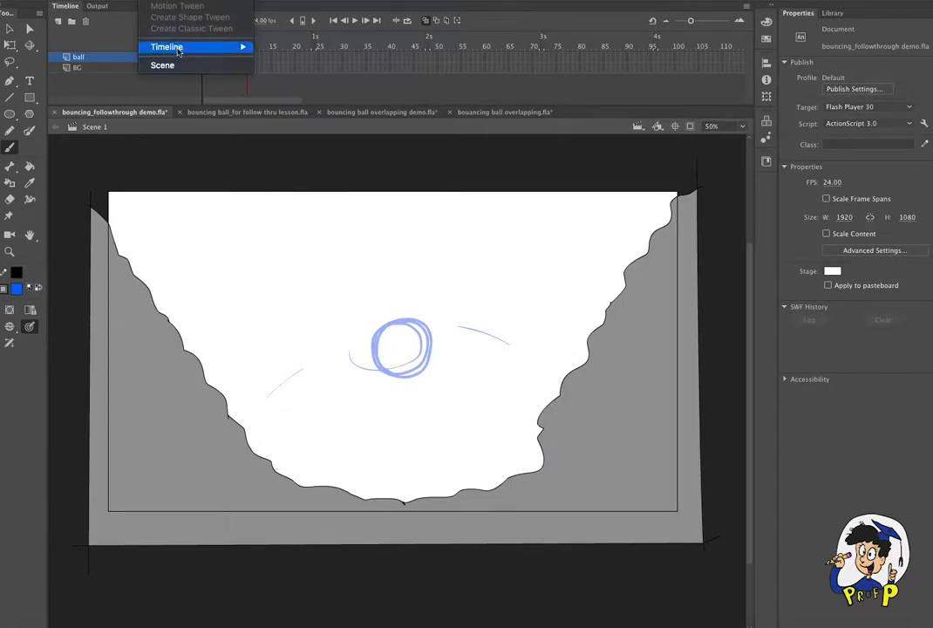
{"action": "mouse_move", "coordinate": [181, 47]}
{"action": "left_click", "coordinate": [318, 99]}
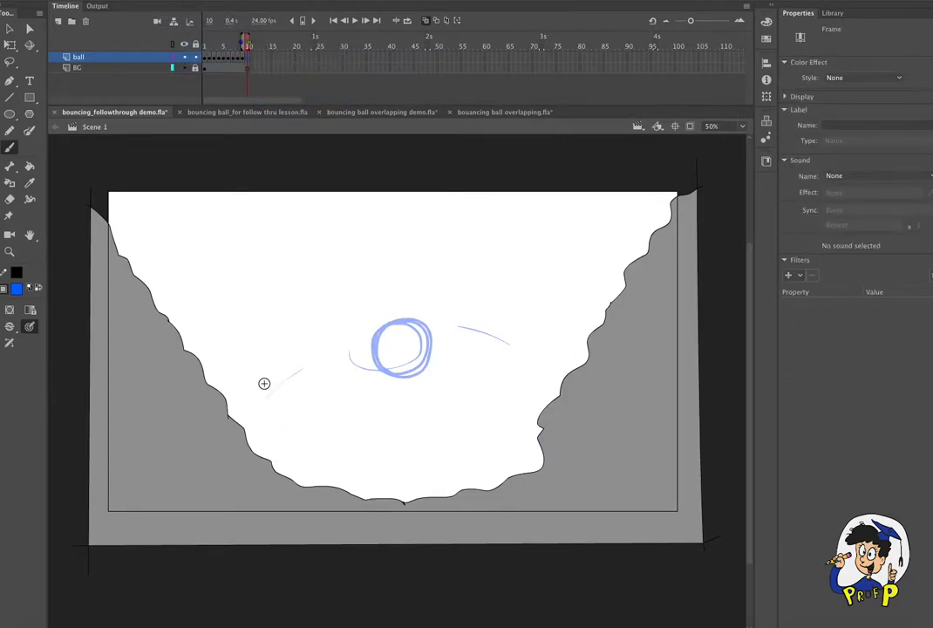
{"action": "mouse_move", "coordinate": [265, 434]}
{"action": "left_mouse_down"}
{"action": "mouse_move", "coordinate": [242, 408]}
{"action": "mouse_move", "coordinate": [275, 438]}
{"action": "mouse_move", "coordinate": [248, 396]}
{"action": "mouse_move", "coordinate": [287, 410]}
{"action": "mouse_move", "coordinate": [271, 456]}
{"action": "left_mouse_up"}
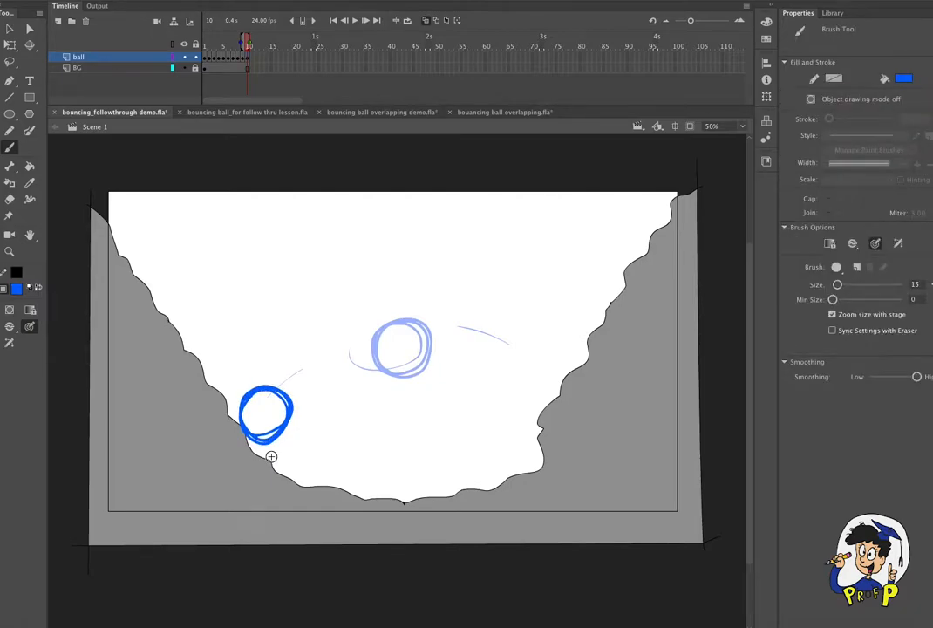
- Insert a blank keyframe at frame 11 of the ball layer
{"action": "left_click", "coordinate": [155, 2]}
{"action": "mouse_move", "coordinate": [187, 47]}
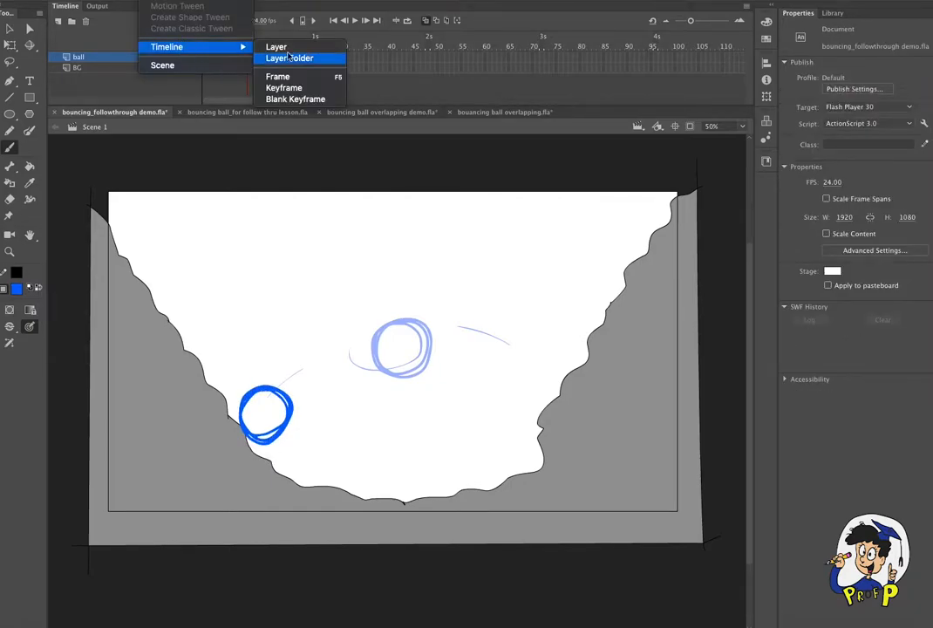
{"action": "left_click", "coordinate": [295, 99]}
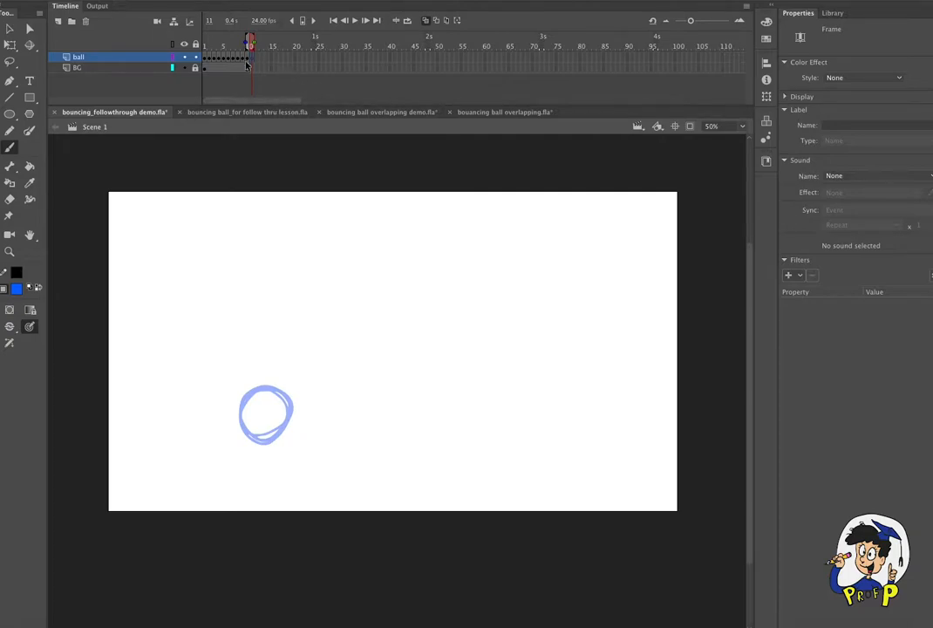
- Unlock the BG layer, turn off onion skinning and extend the background to frame 11
{"action": "left_click", "coordinate": [196, 69]}
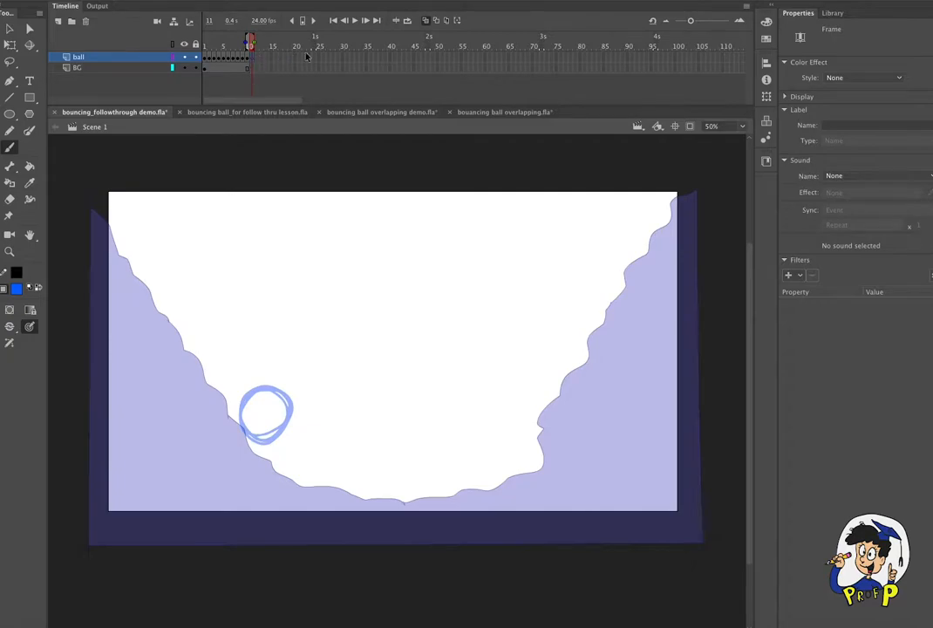
{"action": "left_click", "coordinate": [425, 21]}
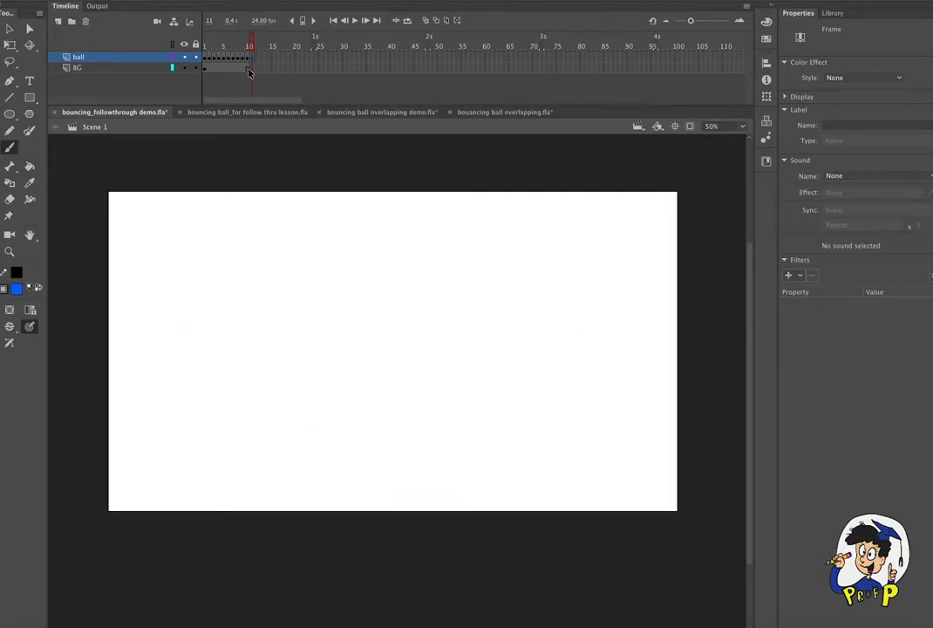
{"action": "left_click", "coordinate": [253, 69]}
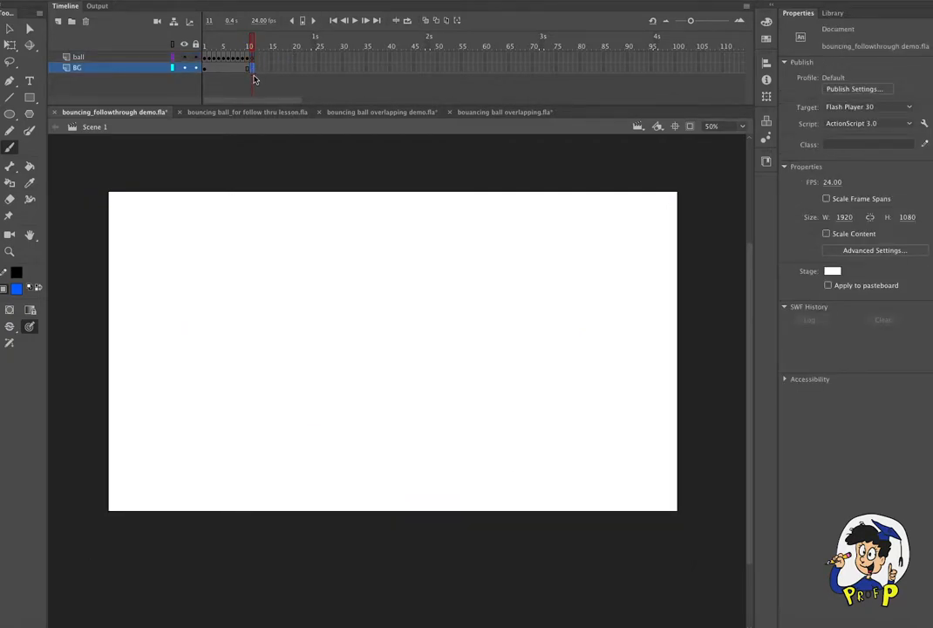
{"action": "left_click", "coordinate": [159, 0]}
{"action": "mouse_move", "coordinate": [228, 49]}
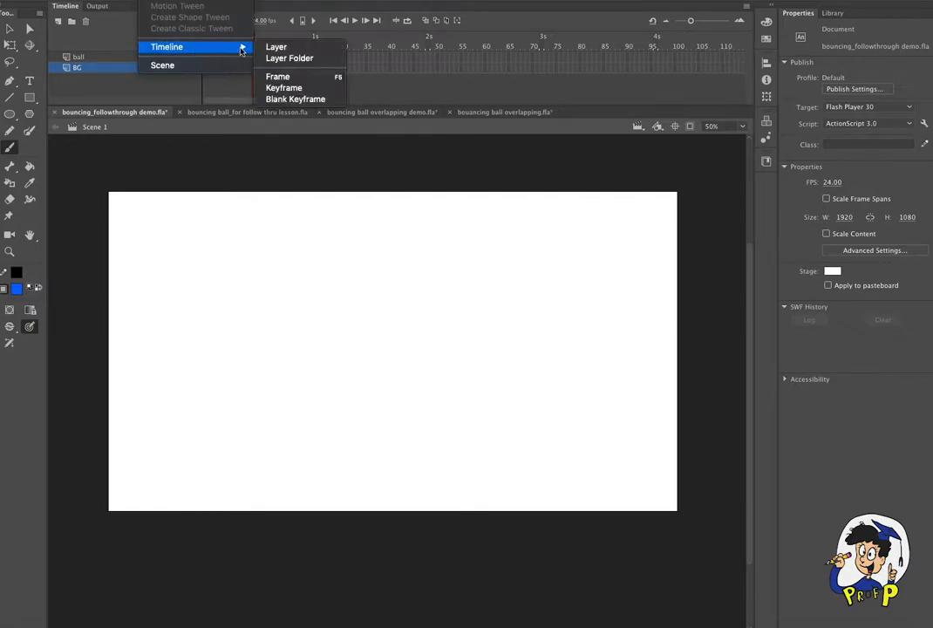
{"action": "left_click", "coordinate": [300, 91]}
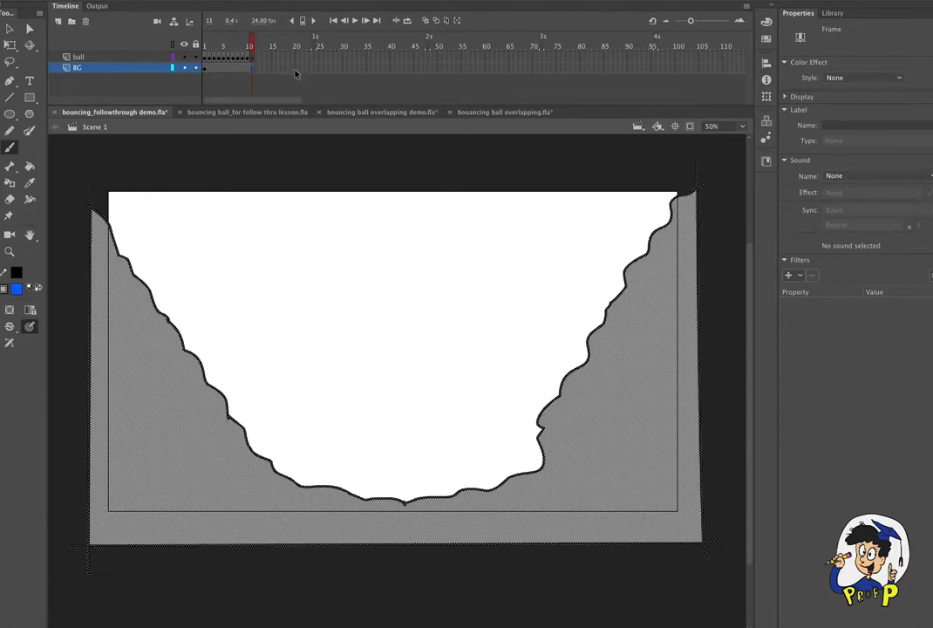
- Extend the BG layer's frames to frame 22 and lock the layer again
{"action": "left_click", "coordinate": [295, 67]}
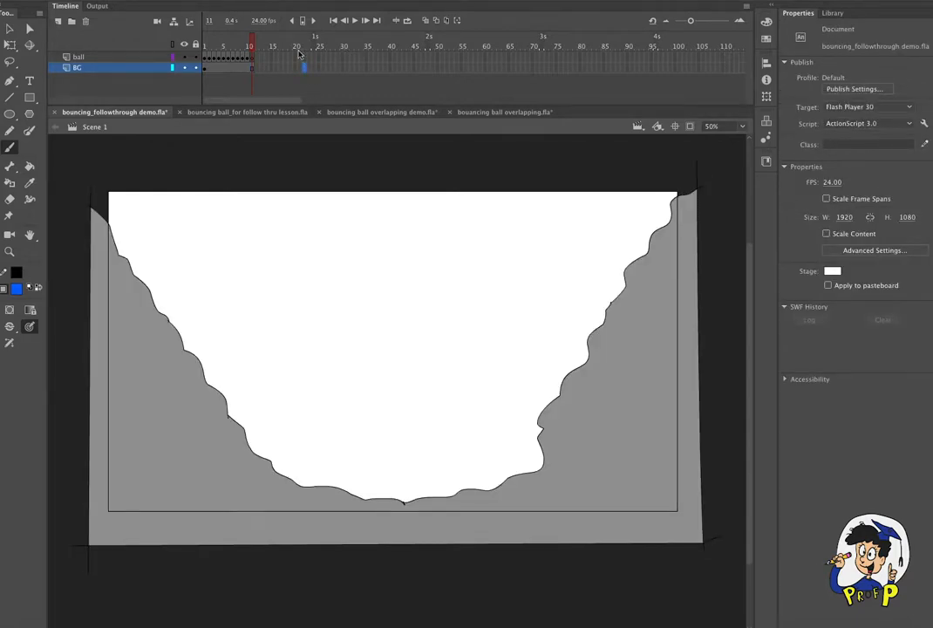
{"action": "left_click", "coordinate": [160, 1]}
{"action": "mouse_move", "coordinate": [200, 47]}
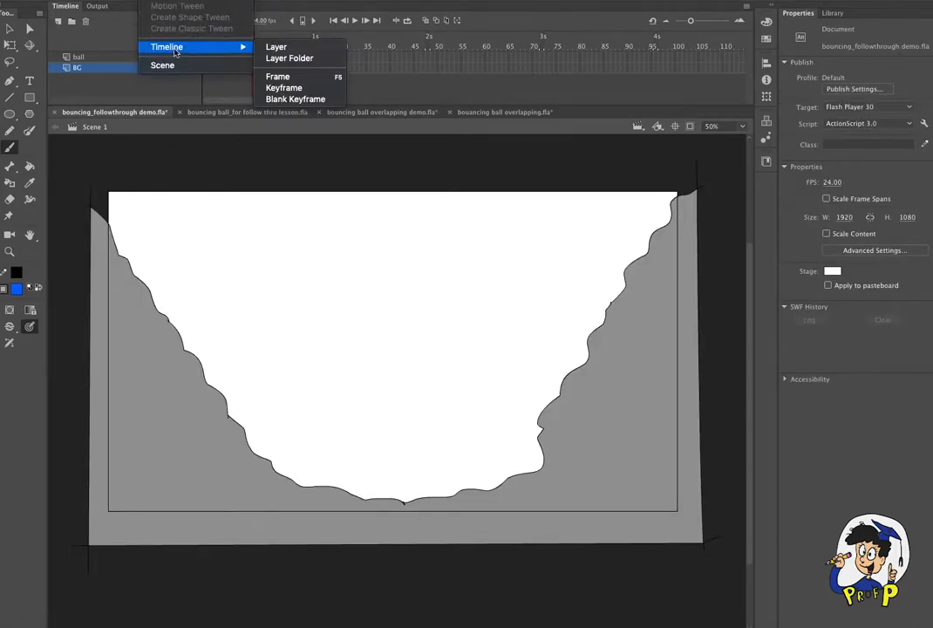
{"action": "left_click", "coordinate": [326, 79]}
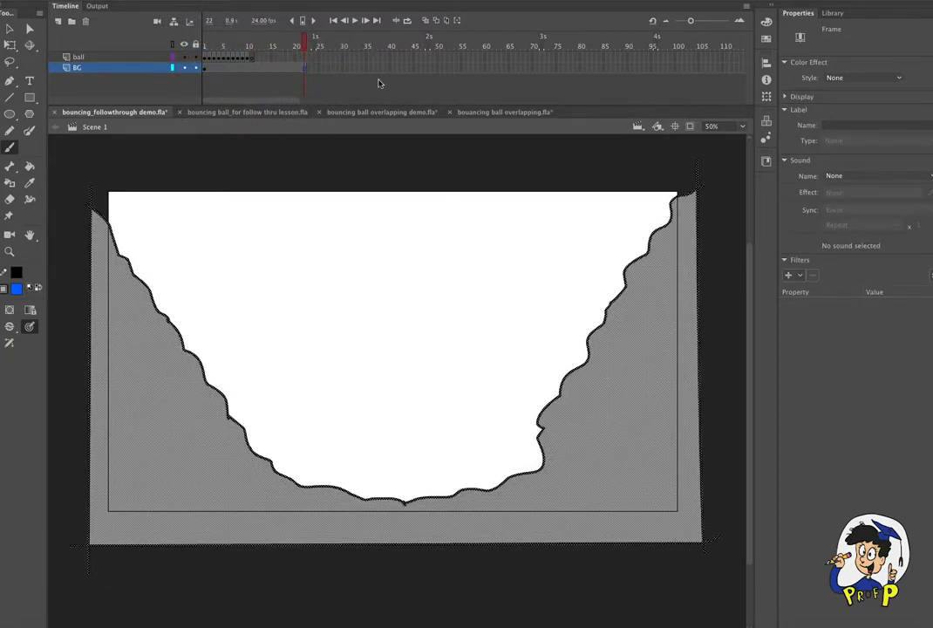
{"action": "left_click", "coordinate": [195, 67]}
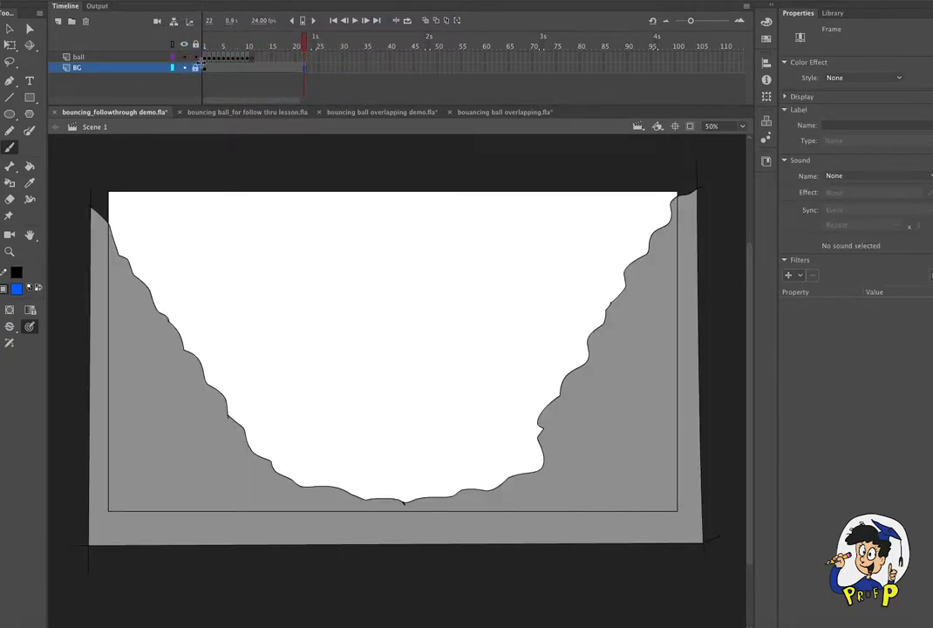
- Return to frame 11 with onion skinning on and make the Brush tool active on the ball layer
{"action": "left_click", "coordinate": [252, 42]}
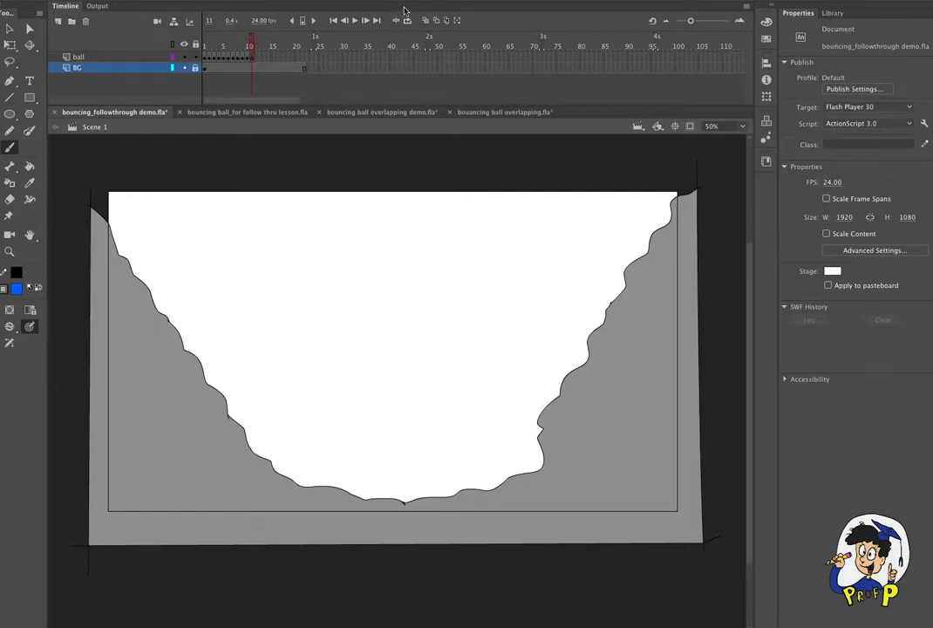
{"action": "left_click", "coordinate": [425, 20]}
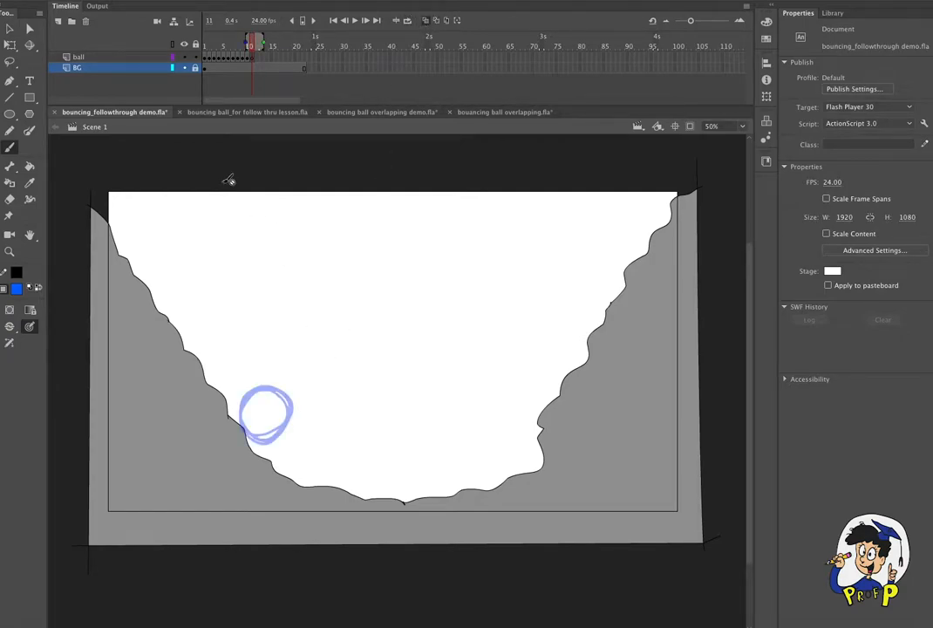
{"action": "left_click", "coordinate": [78, 56]}
{"action": "left_click", "coordinate": [9, 130]}
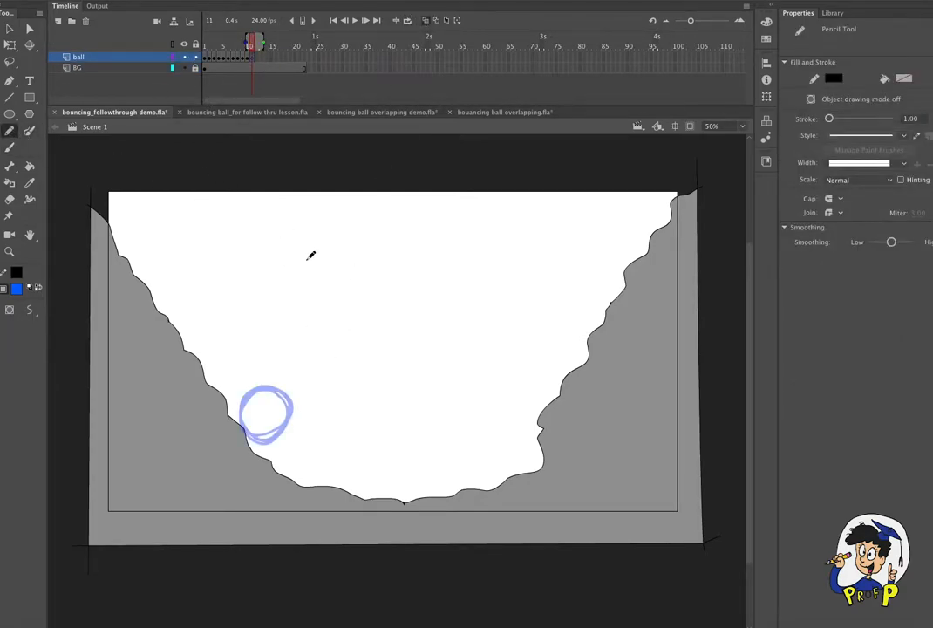
{"action": "left_click", "coordinate": [10, 149]}
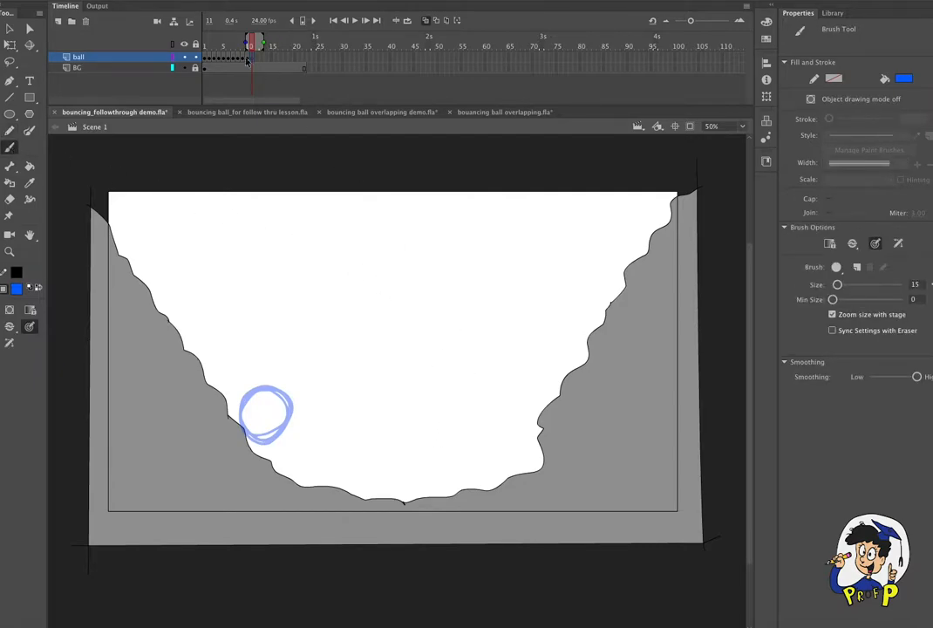
- Check the motion without onion skinning, then draw a round ball in mid-air above the valley floor in frame 11 and select it
{"action": "left_click", "coordinate": [425, 21]}
{"action": "mouse_move", "coordinate": [229, 42]}
{"action": "left_mouse_down"}
{"action": "mouse_move", "coordinate": [209, 46]}
{"action": "mouse_move", "coordinate": [243, 45]}
{"action": "mouse_move", "coordinate": [203, 45]}
{"action": "mouse_move", "coordinate": [246, 45]}
{"action": "mouse_move", "coordinate": [200, 46]}
{"action": "mouse_move", "coordinate": [251, 57]}
{"action": "left_mouse_up"}
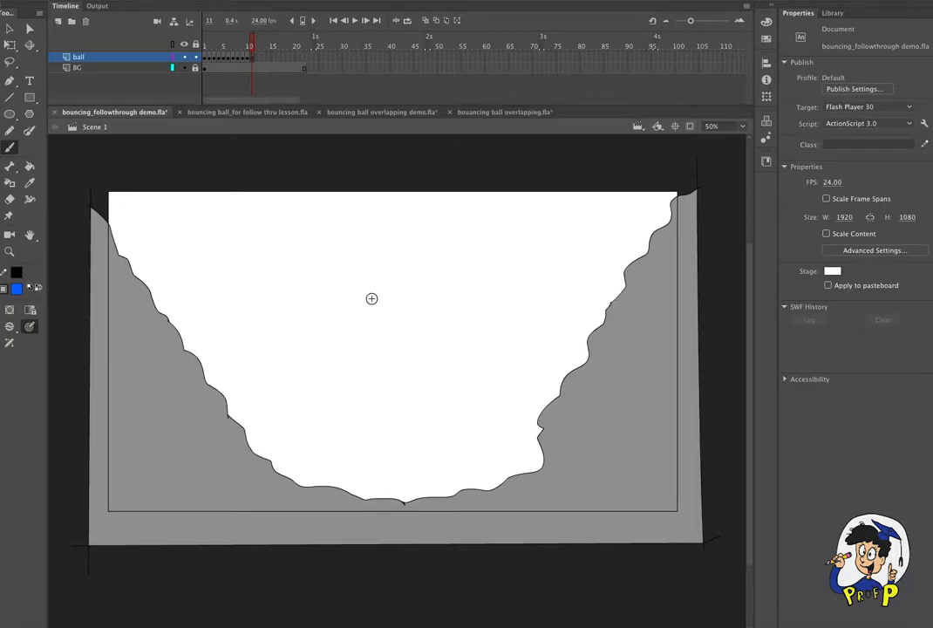
{"action": "left_click_drag", "start_coordinate": [277, 390], "coordinate": [254, 402]}
{"action": "mouse_move", "coordinate": [380, 386]}
{"action": "left_mouse_down"}
{"action": "mouse_move", "coordinate": [426, 394]}
{"action": "mouse_move", "coordinate": [383, 374]}
{"action": "mouse_move", "coordinate": [409, 357]}
{"action": "left_mouse_up"}
{"action": "key", "text": "v"}
{"action": "left_click_drag", "start_coordinate": [345, 330], "coordinate": [387, 407]}
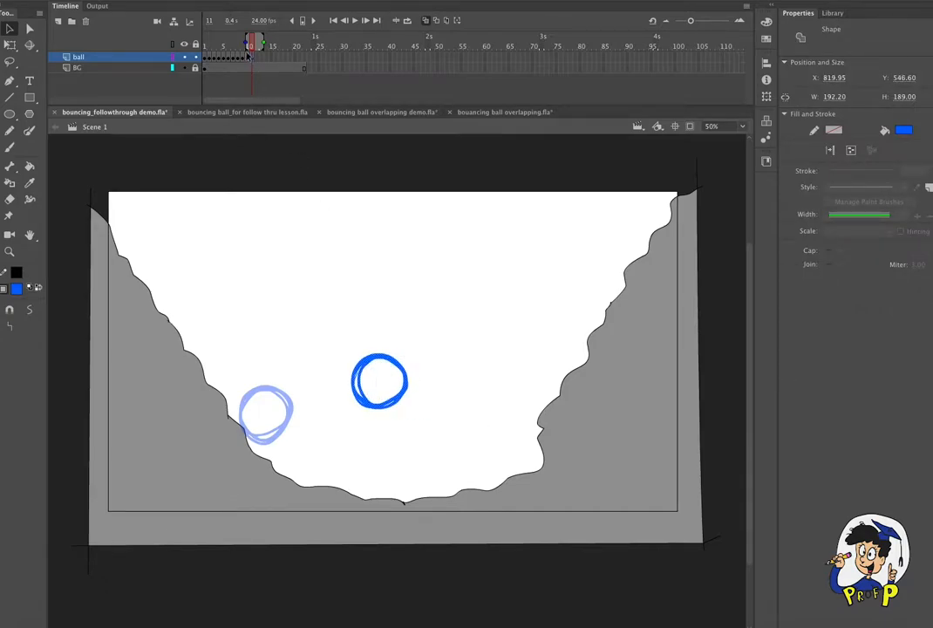
- Insert a blank keyframe at frame 12 of the ball layer
{"action": "left_click", "coordinate": [257, 57]}
{"action": "left_click", "coordinate": [153, 0]}
{"action": "mouse_move", "coordinate": [200, 50]}
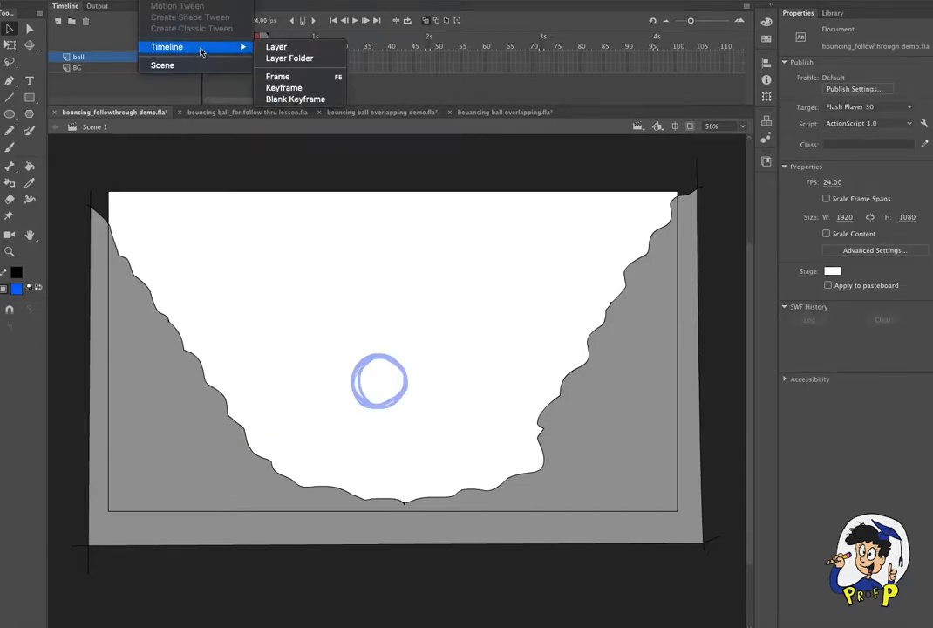
{"action": "left_click", "coordinate": [322, 98]}
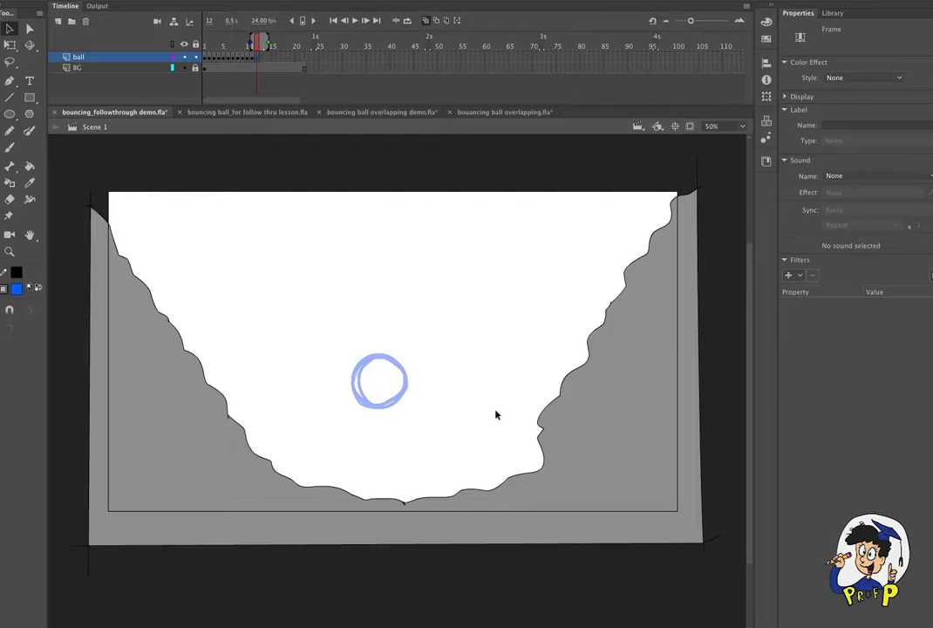
- Draw a round ball at the foot of the right slope in frame 12, select it and shrink it slightly with Free Transform
{"action": "key", "text": "b"}
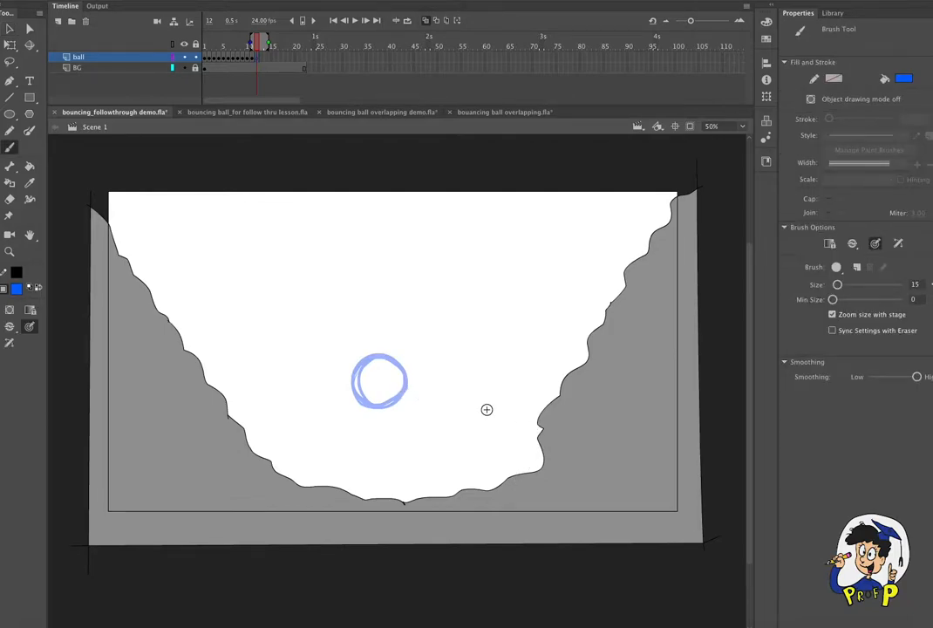
{"action": "mouse_move", "coordinate": [533, 429]}
{"action": "left_mouse_down"}
{"action": "mouse_move", "coordinate": [510, 462]}
{"action": "mouse_move", "coordinate": [484, 440]}
{"action": "mouse_move", "coordinate": [490, 416]}
{"action": "mouse_move", "coordinate": [510, 424]}
{"action": "left_mouse_up"}
{"action": "key", "text": "v"}
{"action": "left_click_drag", "start_coordinate": [476, 380], "coordinate": [550, 489]}
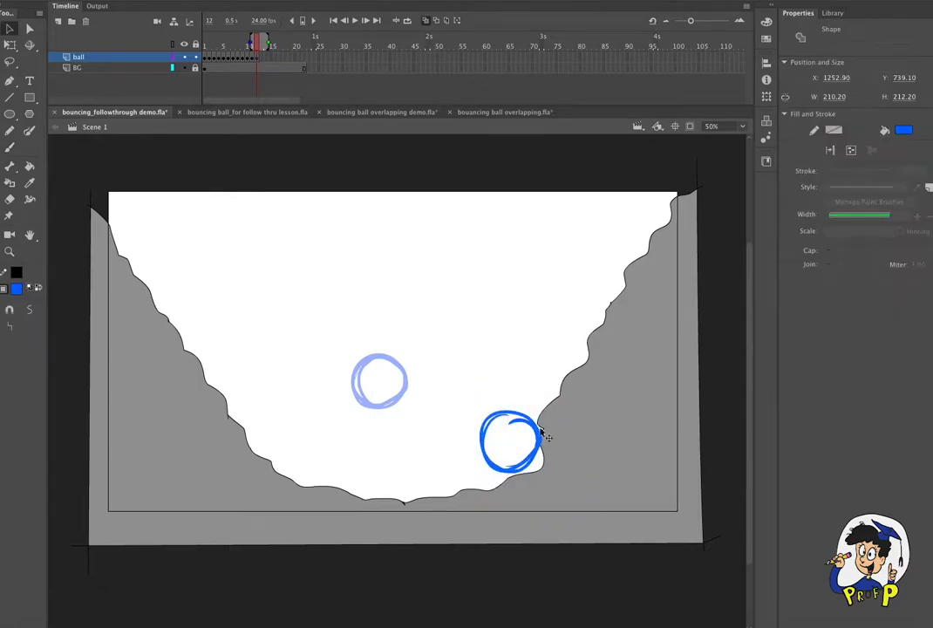
{"action": "key", "text": "q"}
{"action": "left_click_drag", "start_coordinate": [540, 411], "coordinate": [532, 431]}
- Insert a blank keyframe at frame 13 of the ball layer and draw a round ball at the valley's lowest point
{"action": "left_click", "coordinate": [261, 57]}
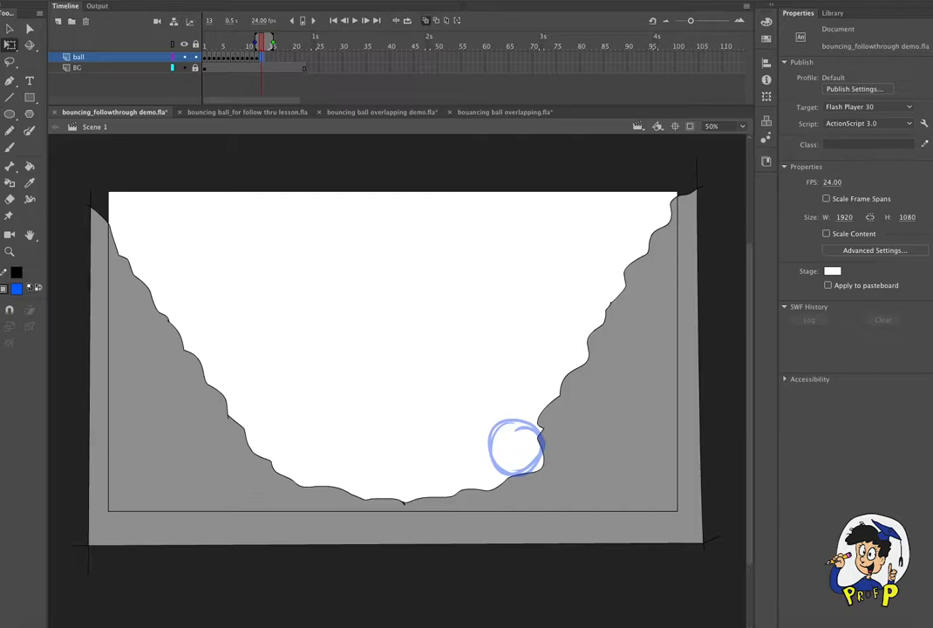
{"action": "left_click", "coordinate": [153, 1]}
{"action": "mouse_move", "coordinate": [190, 46]}
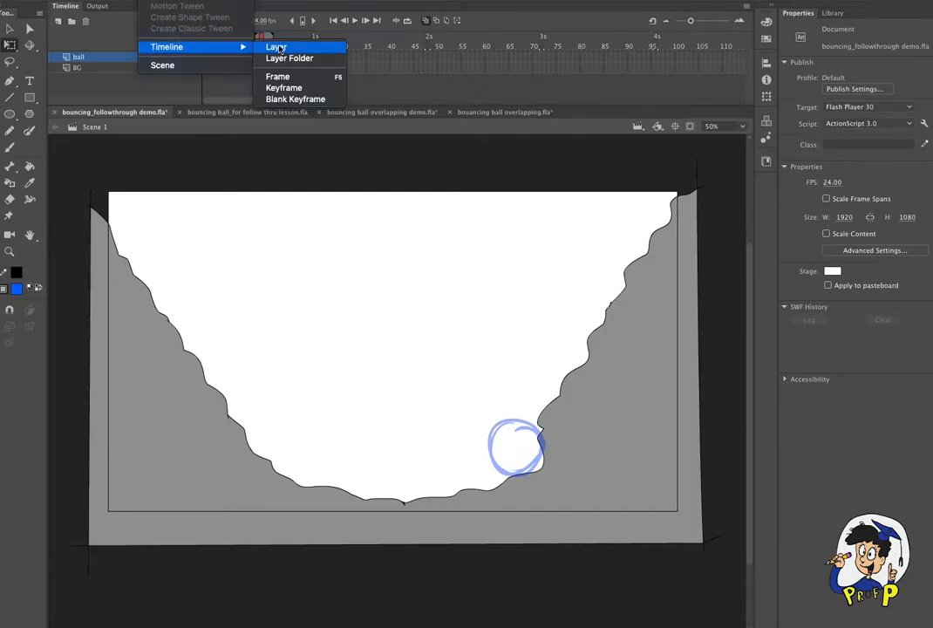
{"action": "left_click", "coordinate": [308, 102]}
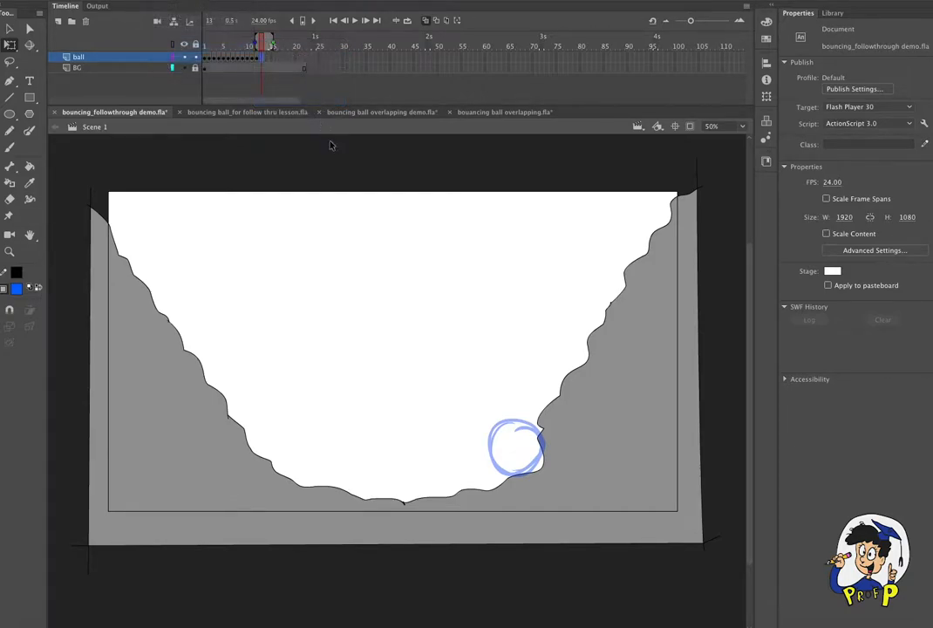
{"action": "key", "text": "b"}
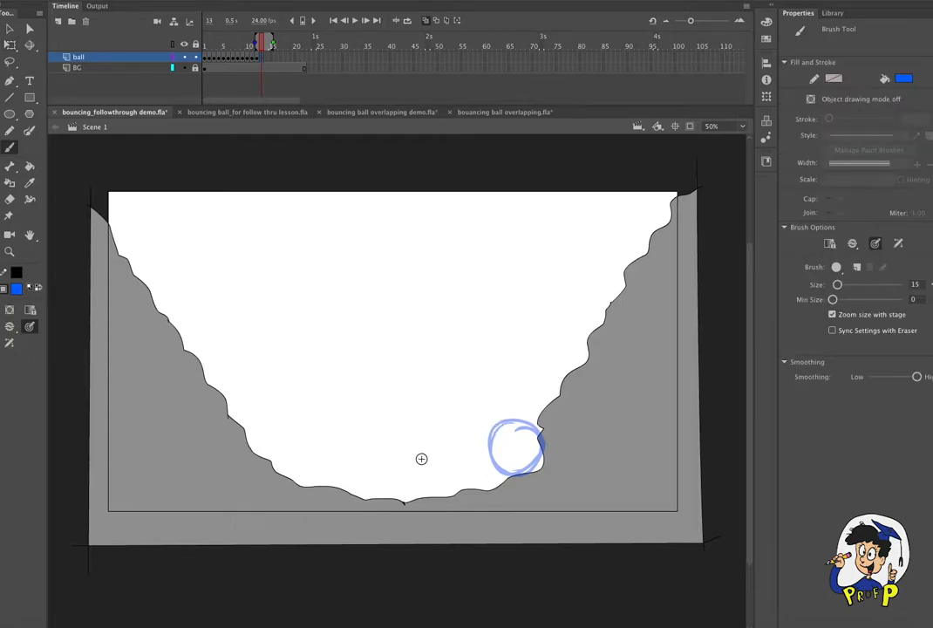
{"action": "mouse_move", "coordinate": [378, 460]}
{"action": "left_mouse_down"}
{"action": "mouse_move", "coordinate": [379, 478]}
{"action": "mouse_move", "coordinate": [385, 448]}
{"action": "left_mouse_up"}
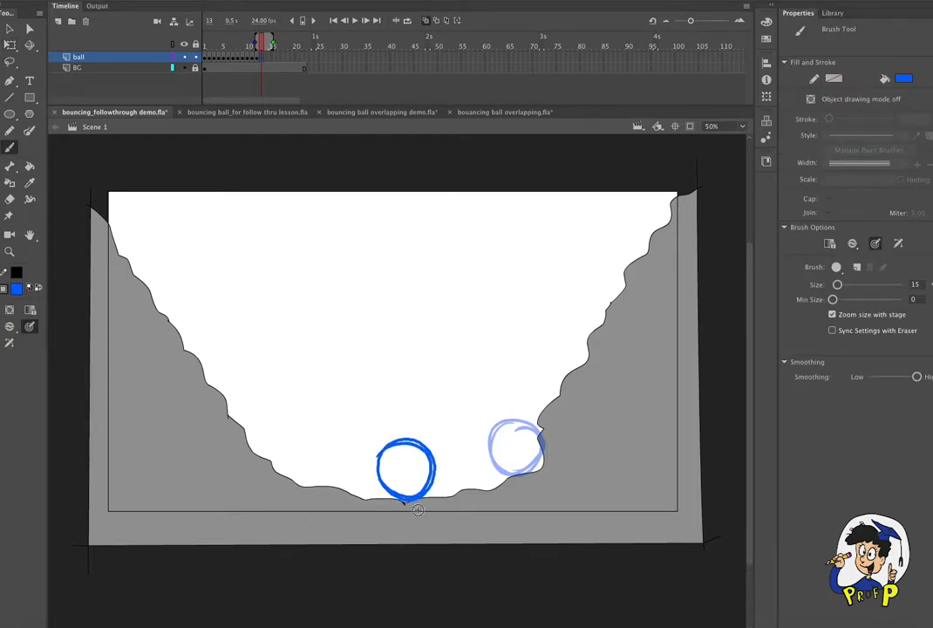
- Turn off onion skinning, return to frame 1 and save the file
{"action": "left_click", "coordinate": [427, 17]}
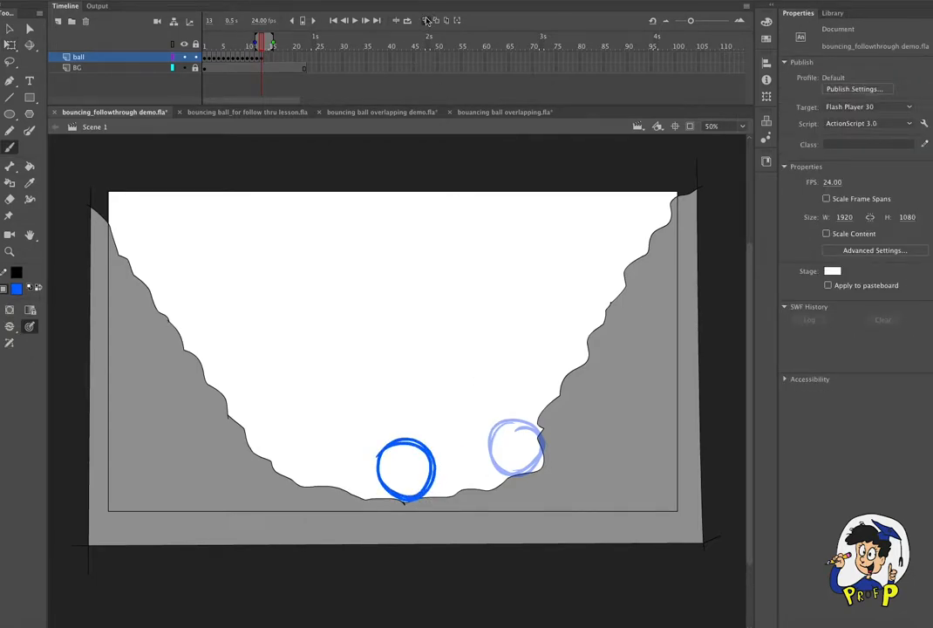
{"action": "left_click", "coordinate": [428, 20]}
{"action": "left_click_drag", "start_coordinate": [224, 43], "coordinate": [186, 42]}
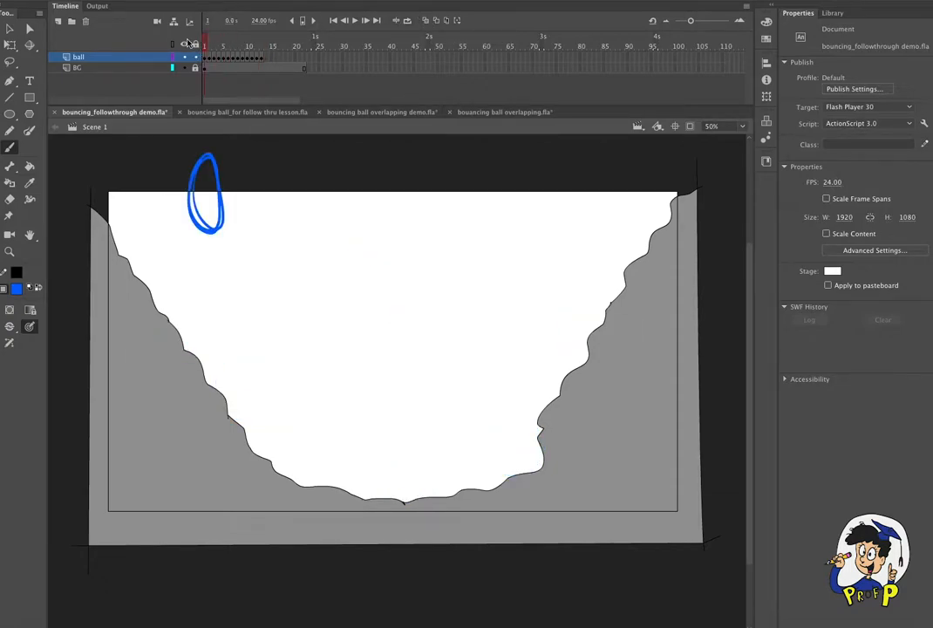
{"action": "key", "text": "super+s"}
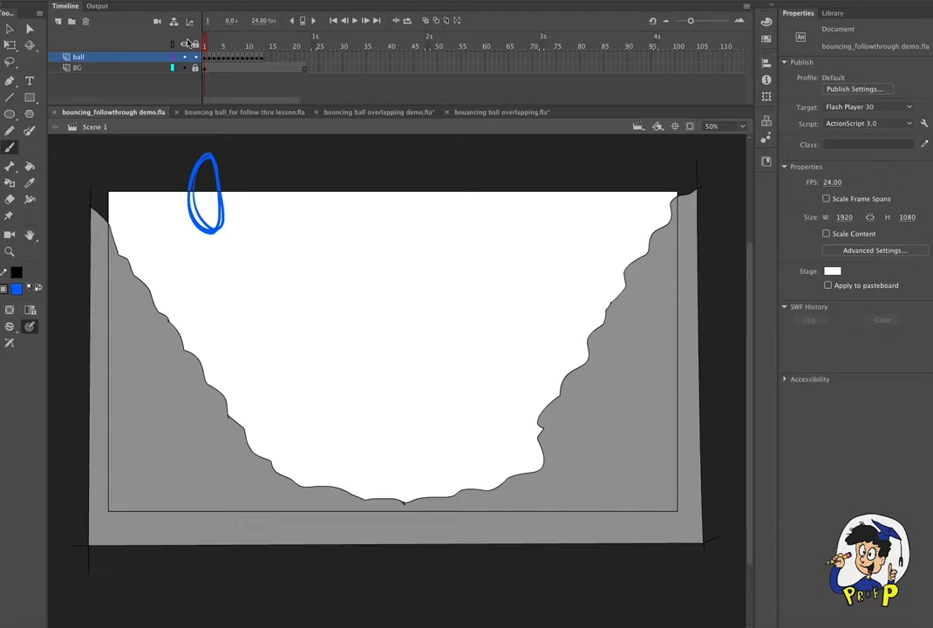
- Step through the ball layer's frames up to frame 13 to check the bouncing motion
{"action": "left_click", "coordinate": [218, 59]}
{"action": "key", "text": "period"}
{"action": "key", "text": "period"}
{"action": "key", "text": "period"}
{"action": "key", "text": "period"}
{"action": "key", "text": "period"}
{"action": "key", "text": "period"}
{"action": "key", "text": "period"}
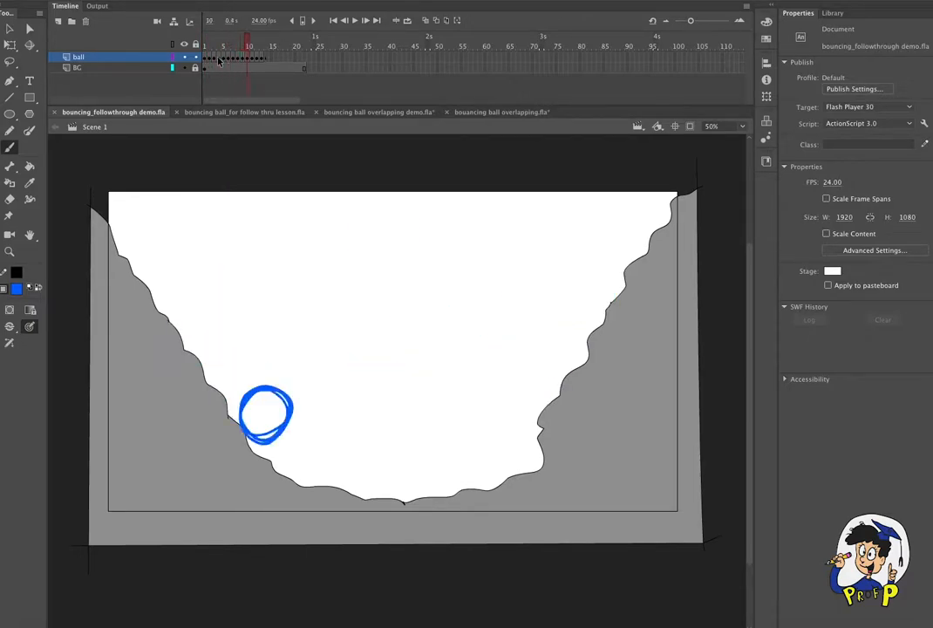
{"action": "key", "text": "period"}
{"action": "key", "text": "period"}
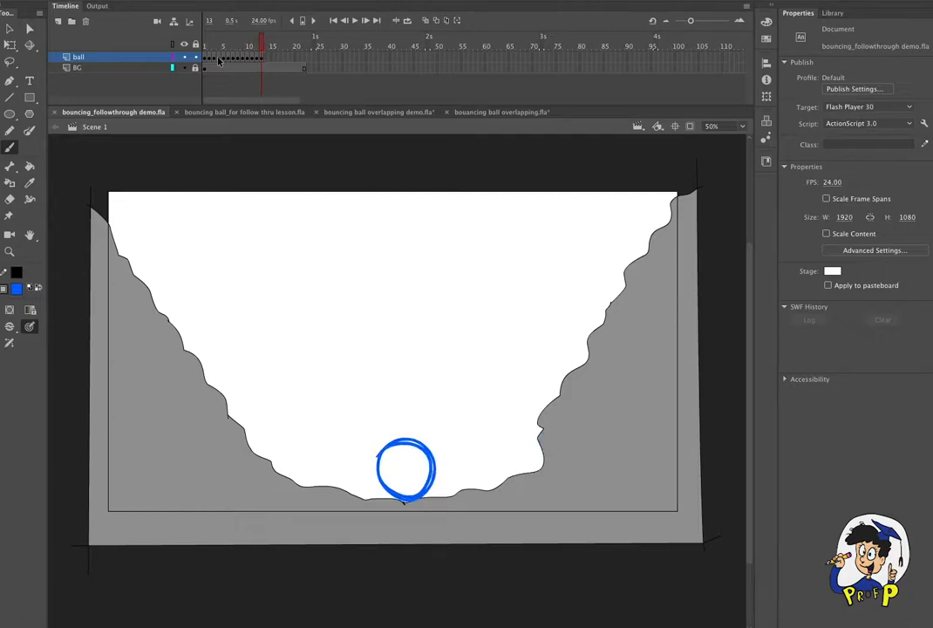
- Insert a blank keyframe at frame 14 and, with onion skinning on, draw a round ball just left of frame 13's ball
{"action": "left_click", "coordinate": [267, 61]}
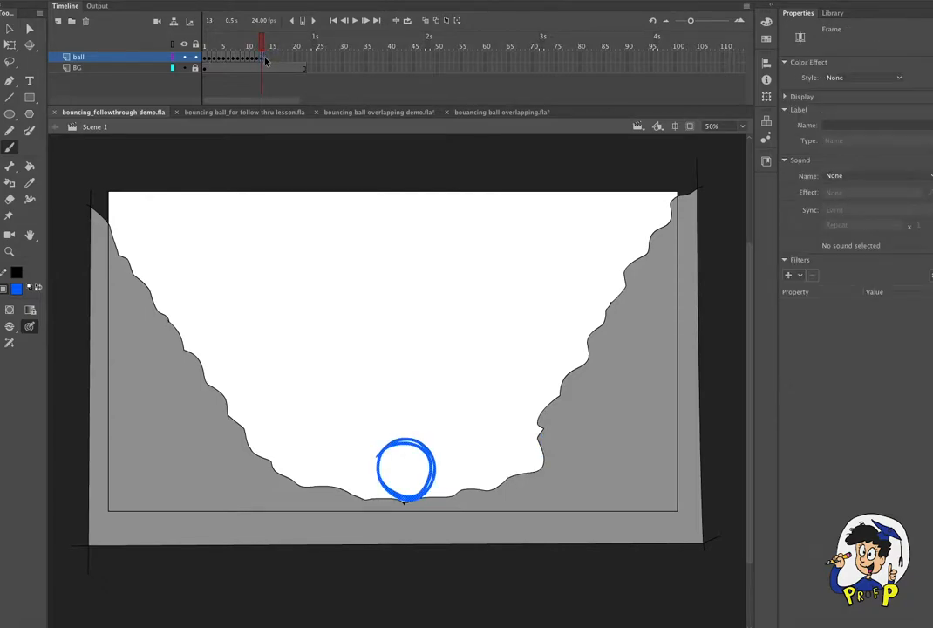
{"action": "key", "text": "period"}
{"action": "left_click", "coordinate": [164, 1]}
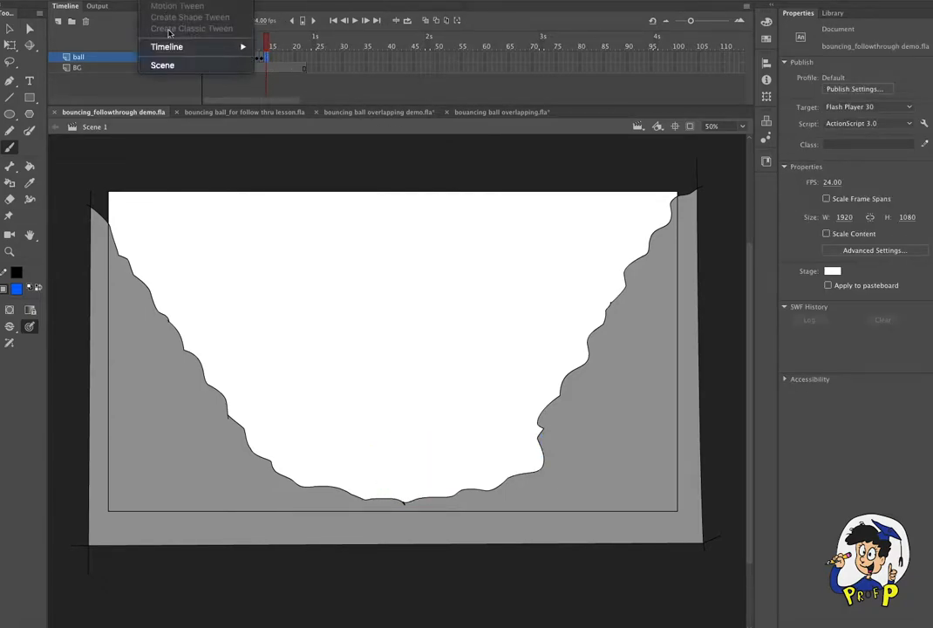
{"action": "mouse_move", "coordinate": [166, 46]}
{"action": "left_click", "coordinate": [284, 95]}
{"action": "left_click", "coordinate": [435, 22]}
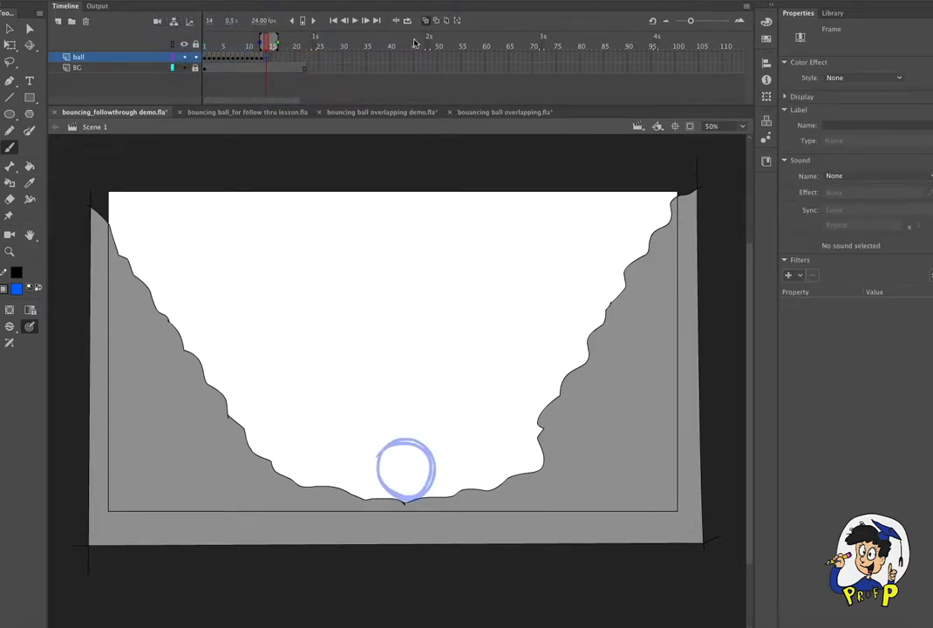
{"action": "mouse_move", "coordinate": [357, 446]}
{"action": "left_mouse_down"}
{"action": "mouse_move", "coordinate": [362, 497]}
{"action": "mouse_move", "coordinate": [400, 458]}
{"action": "mouse_move", "coordinate": [348, 447]}
{"action": "mouse_move", "coordinate": [363, 495]}
{"action": "left_mouse_up"}
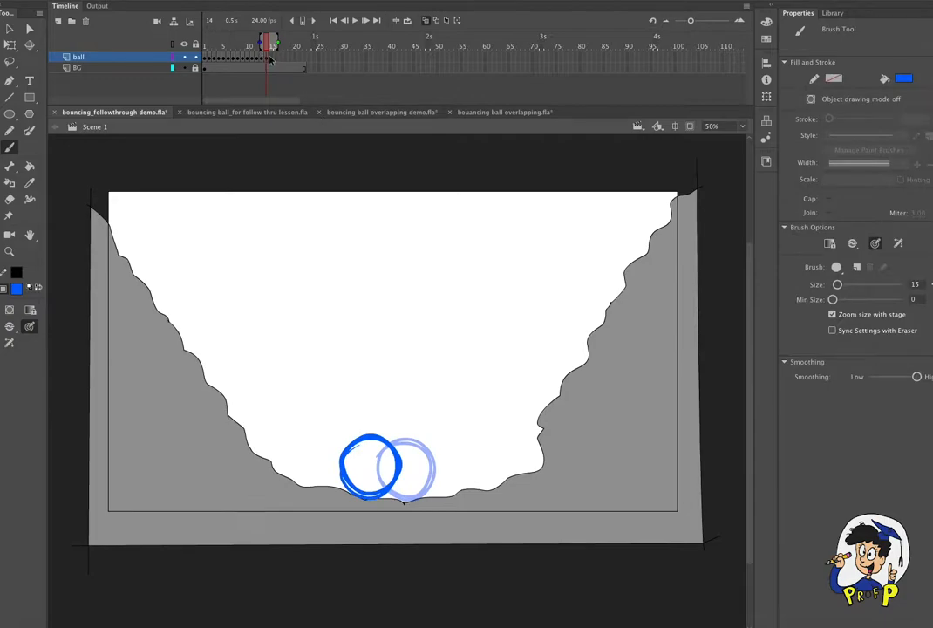
- Insert a blank keyframe at frame 15 of the ball layer and repeat frame 13's ball in the same position
{"action": "key", "text": "comma"}
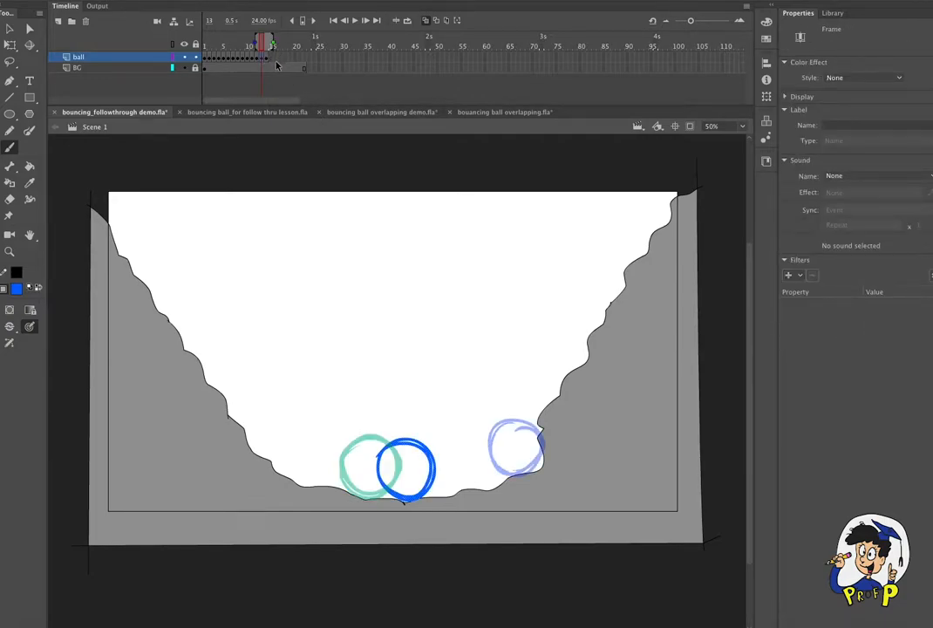
{"action": "left_click", "coordinate": [273, 58]}
{"action": "left_click", "coordinate": [157, 1]}
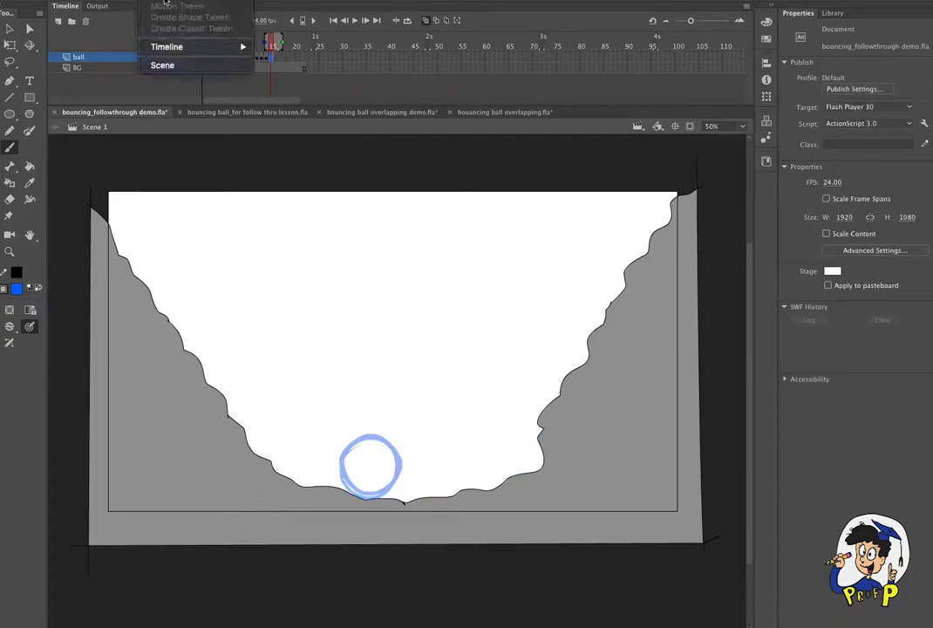
{"action": "mouse_move", "coordinate": [231, 47]}
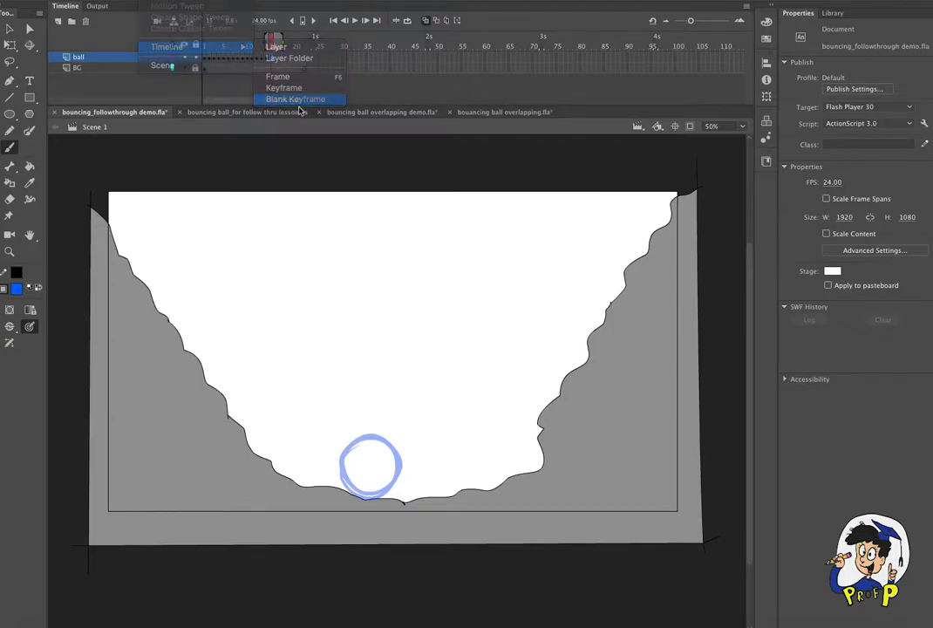
{"action": "left_click", "coordinate": [292, 99]}
{"action": "left_click_drag", "start_coordinate": [378, 456], "coordinate": [408, 499]}
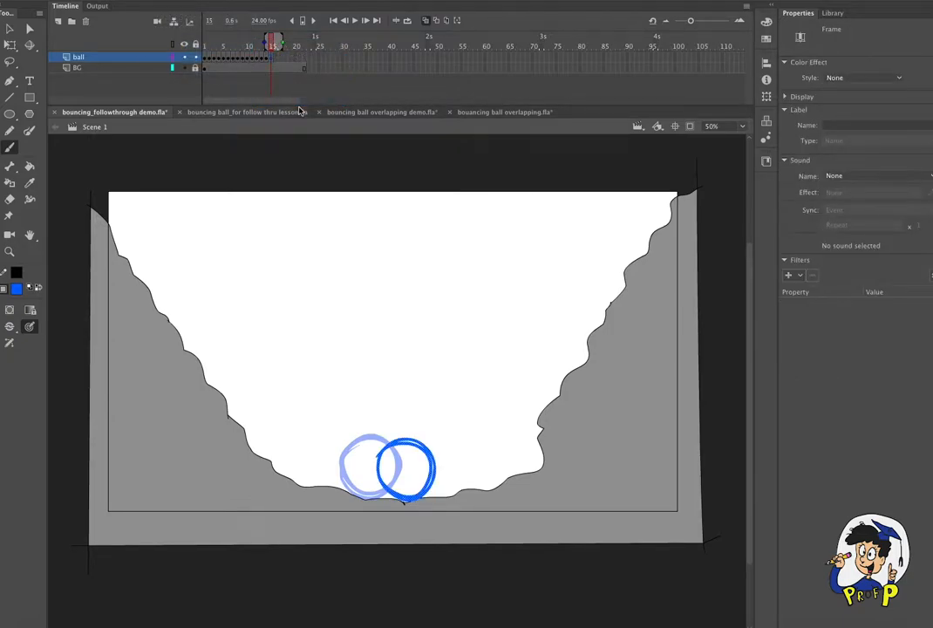
- Turn off onion skinning and play the animation from frame 1 to check the whole bounce
{"action": "left_click", "coordinate": [427, 21]}
{"action": "left_click_drag", "start_coordinate": [271, 44], "coordinate": [200, 47]}
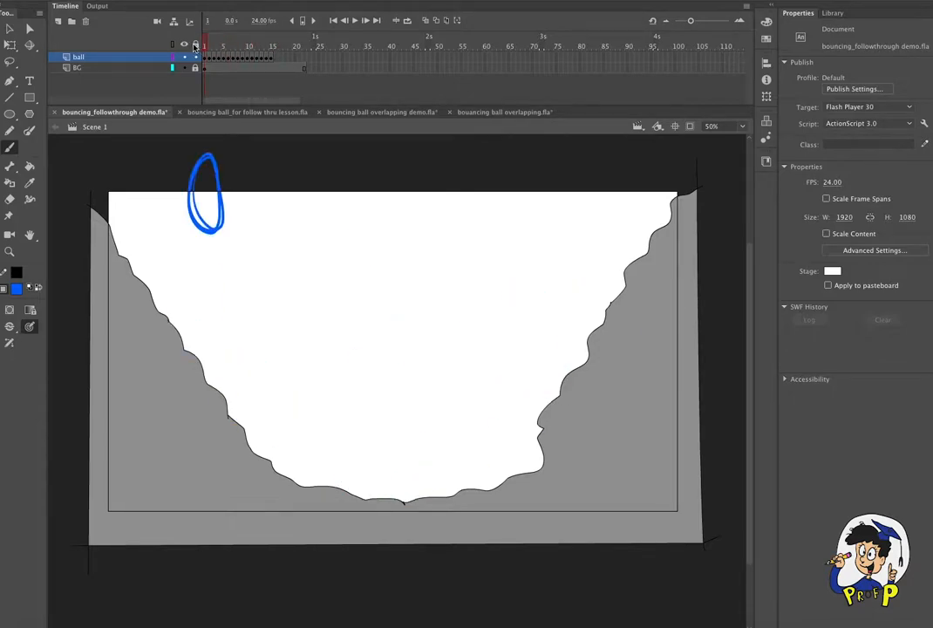
{"action": "key", "text": "Return"}
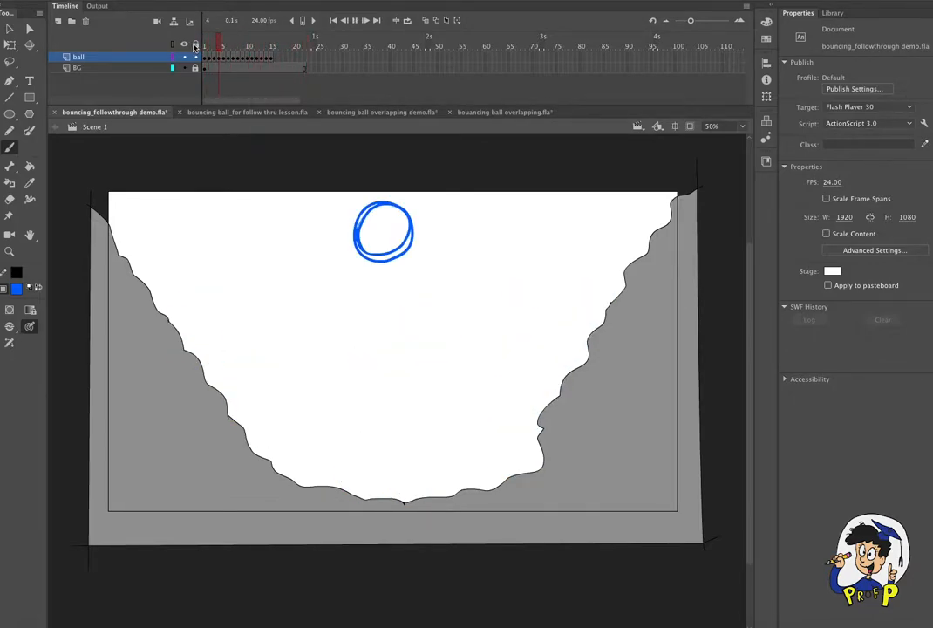
{"action": "left_click", "coordinate": [200, 44]}
{"action": "key", "text": "Return"}
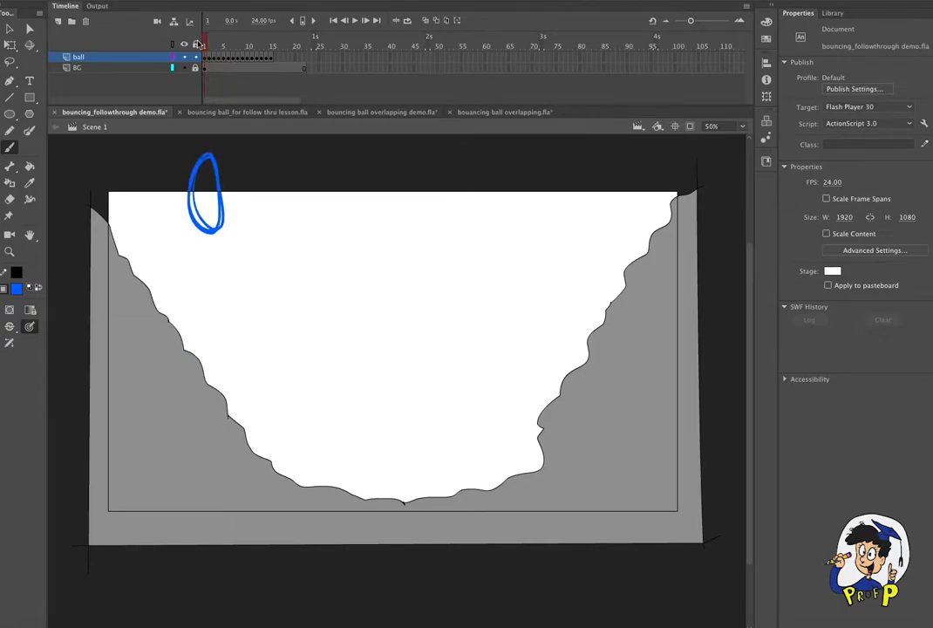
- Try the stretched ball in frame 2 slightly higher with Free Transform, using onion skinning, and return to frame 1 without it
{"action": "left_click_drag", "start_coordinate": [205, 46], "coordinate": [209, 48]}
{"action": "left_click", "coordinate": [210, 57]}
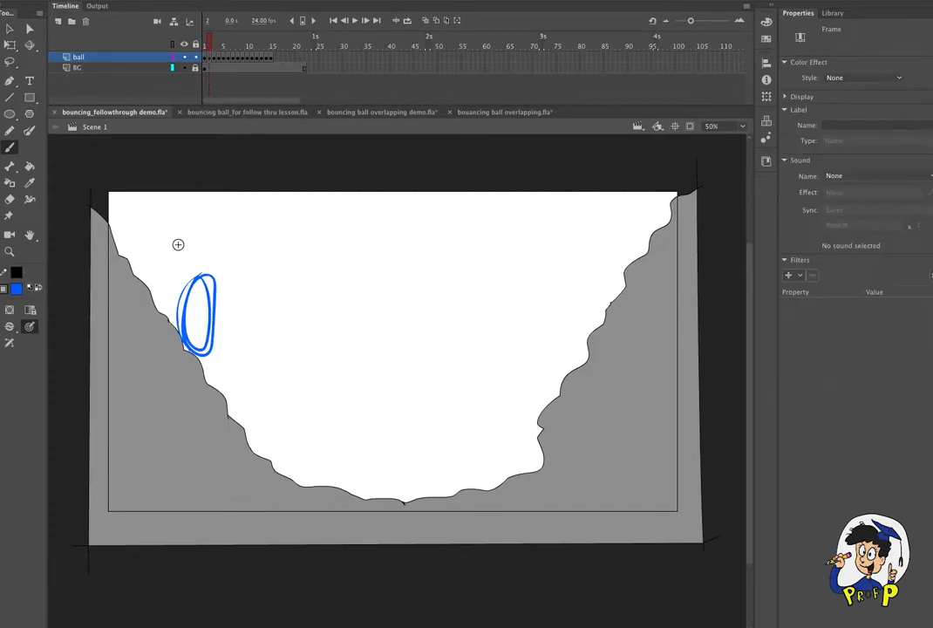
{"action": "left_click", "coordinate": [425, 21]}
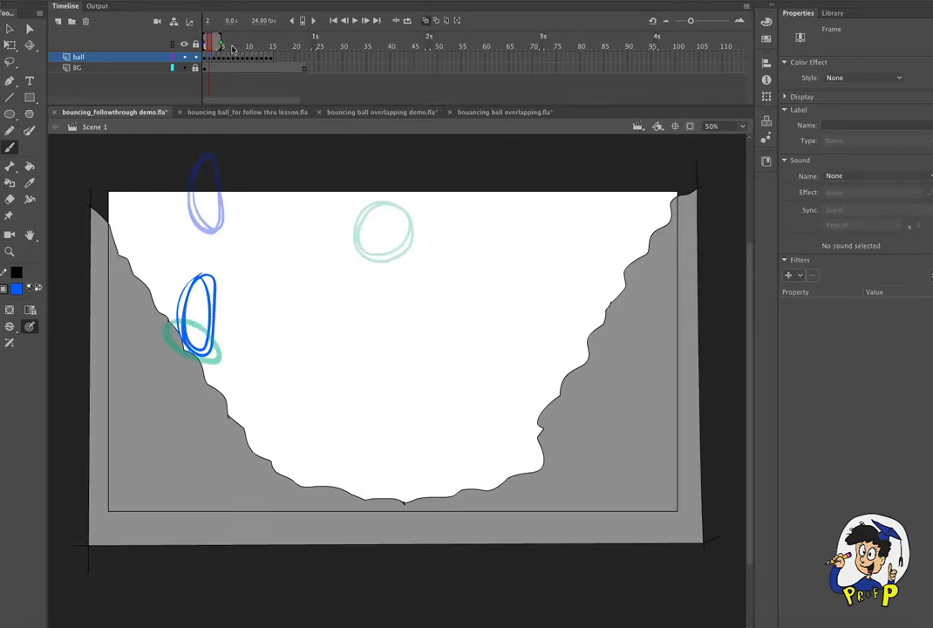
{"action": "left_click_drag", "start_coordinate": [207, 40], "coordinate": [209, 41]}
{"action": "key", "text": "q"}
{"action": "left_click_drag", "start_coordinate": [197, 314], "coordinate": [199, 351]}
{"action": "mouse_move", "coordinate": [207, 273]}
{"action": "left_mouse_down"}
{"action": "mouse_move", "coordinate": [209, 293]}
{"action": "mouse_move", "coordinate": [210, 283]}
{"action": "left_mouse_up"}
{"action": "left_click", "coordinate": [425, 21]}
{"action": "mouse_move", "coordinate": [206, 41]}
{"action": "left_mouse_down"}
{"action": "mouse_move", "coordinate": [258, 41]}
{"action": "mouse_move", "coordinate": [206, 41]}
{"action": "left_mouse_up"}
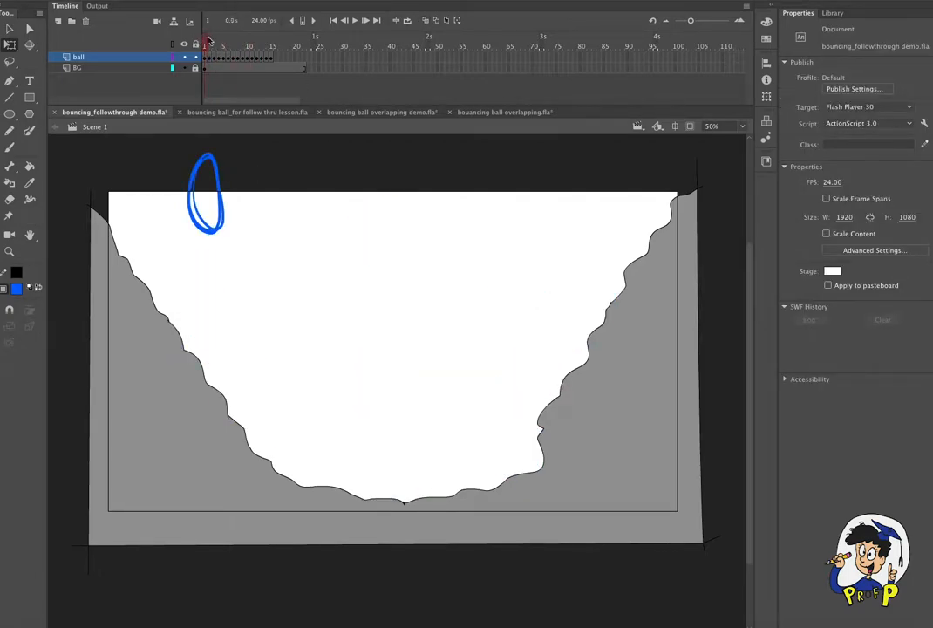
- Save the file, then move the stretched ball in frame 2 down against the left slope
{"action": "key", "text": "ctrl+s"}
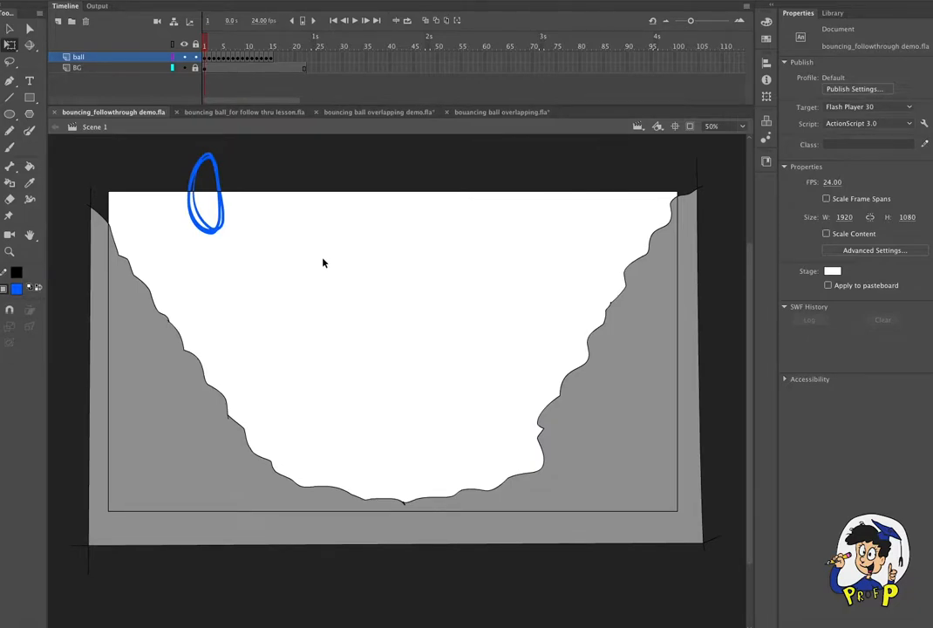
{"action": "left_click_drag", "start_coordinate": [207, 43], "coordinate": [241, 41]}
{"action": "left_click_drag", "start_coordinate": [200, 41], "coordinate": [208, 47]}
{"action": "left_click", "coordinate": [209, 58]}
{"action": "left_click_drag", "start_coordinate": [215, 337], "coordinate": [213, 357]}
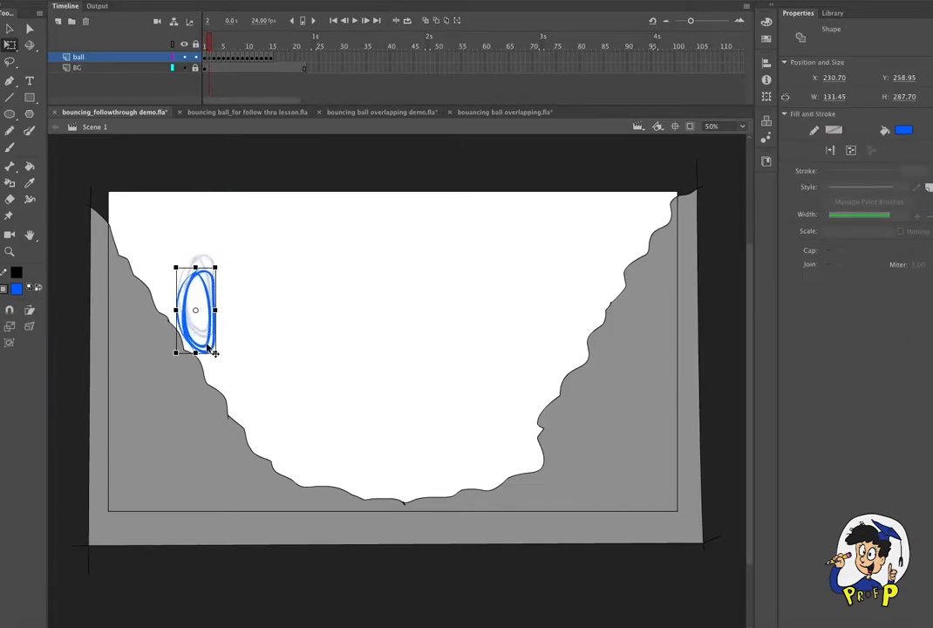
- Insert one extra frame at frame 1 to lengthen the start of the animation
{"action": "left_click_drag", "start_coordinate": [208, 42], "coordinate": [204, 45]}
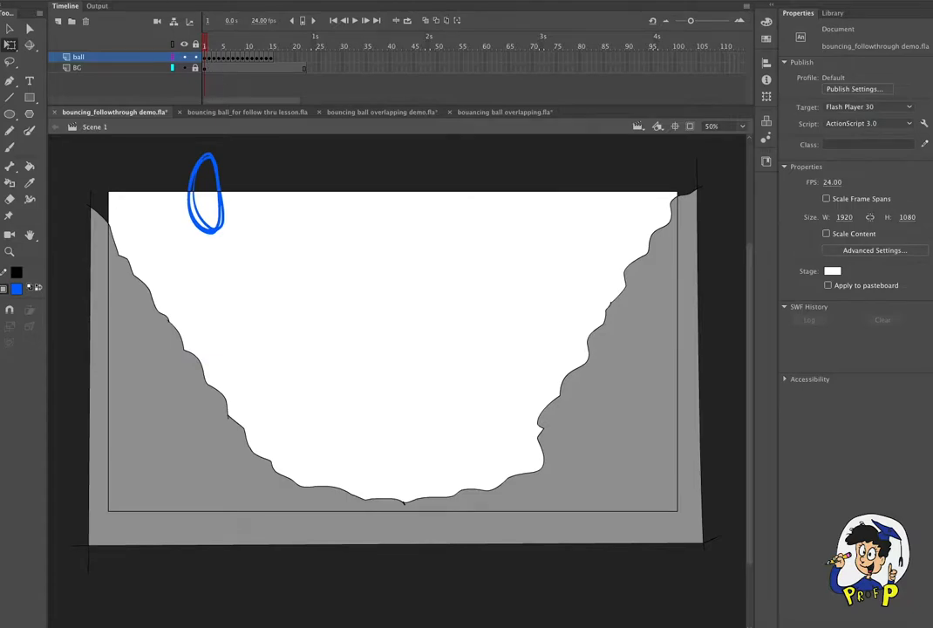
{"action": "left_click", "coordinate": [153, 1]}
{"action": "mouse_move", "coordinate": [217, 51]}
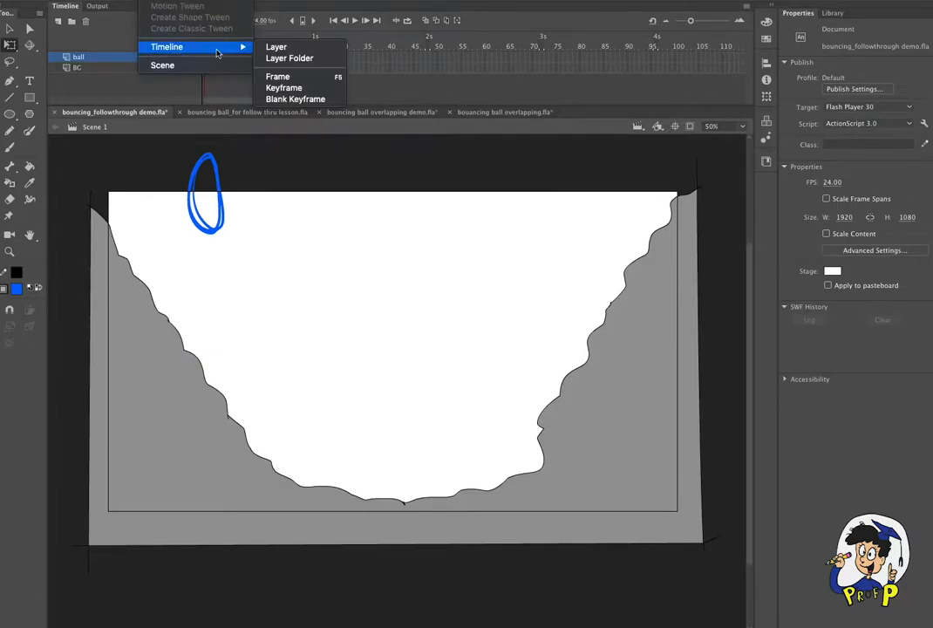
{"action": "left_click", "coordinate": [299, 78]}
- Make frame 2 a blank keyframe and, with onion skinning on, draw a stretched ball midway between the neighbouring balls
{"action": "left_click_drag", "start_coordinate": [205, 44], "coordinate": [208, 45]}
{"action": "left_click", "coordinate": [209, 58]}
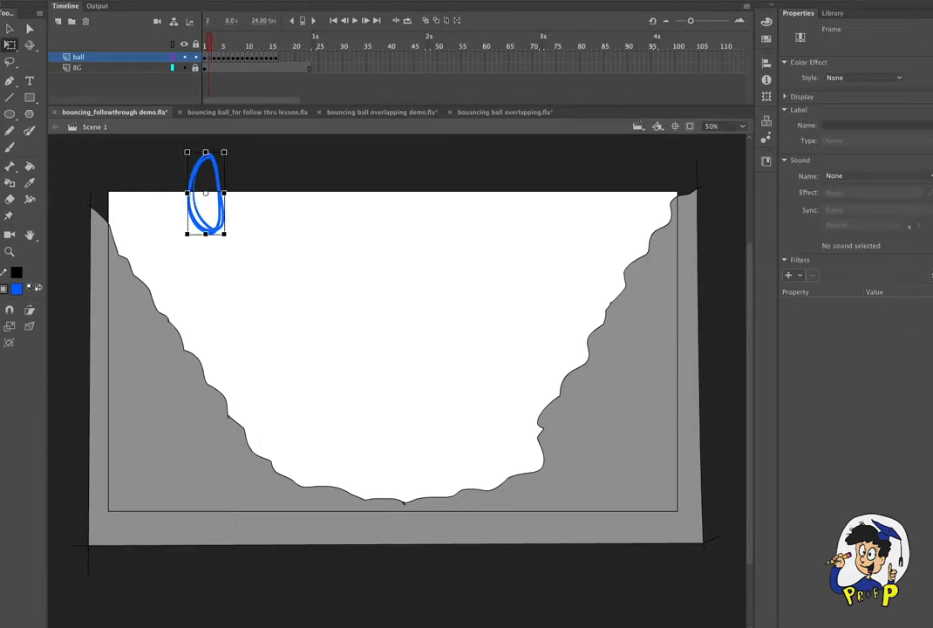
{"action": "left_click", "coordinate": [154, 1]}
{"action": "mouse_move", "coordinate": [200, 46]}
{"action": "left_click", "coordinate": [295, 98]}
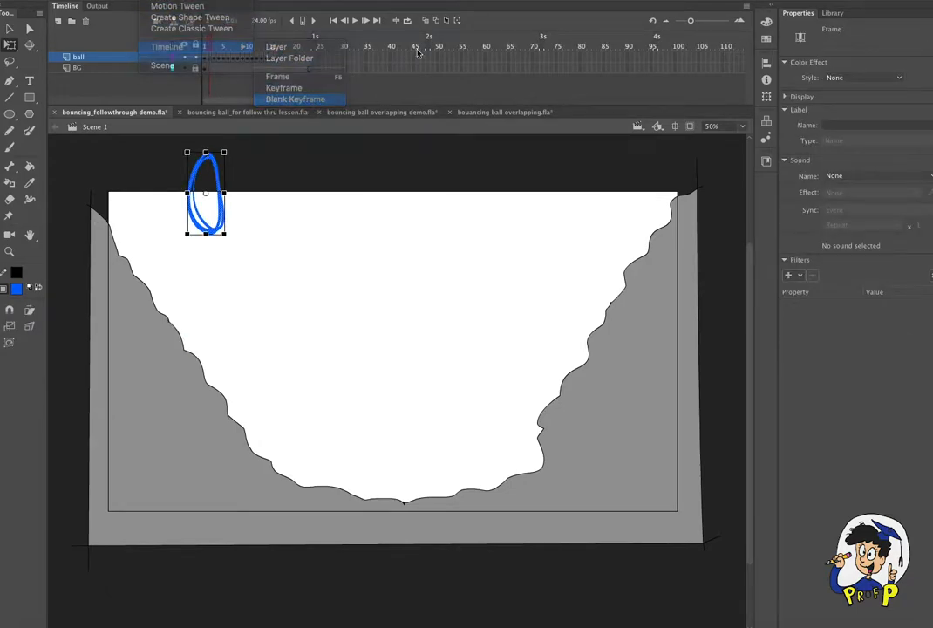
{"action": "left_click", "coordinate": [426, 20]}
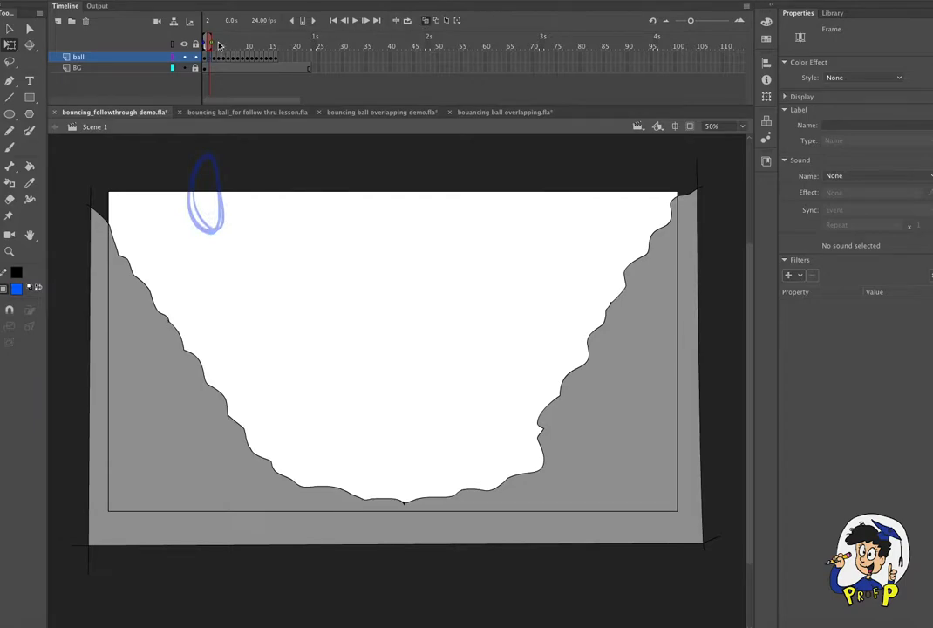
{"action": "key", "text": "b"}
{"action": "mouse_move", "coordinate": [206, 215]}
{"action": "left_mouse_down"}
{"action": "mouse_move", "coordinate": [192, 225]}
{"action": "mouse_move", "coordinate": [189, 257]}
{"action": "mouse_move", "coordinate": [217, 277]}
{"action": "left_mouse_up"}
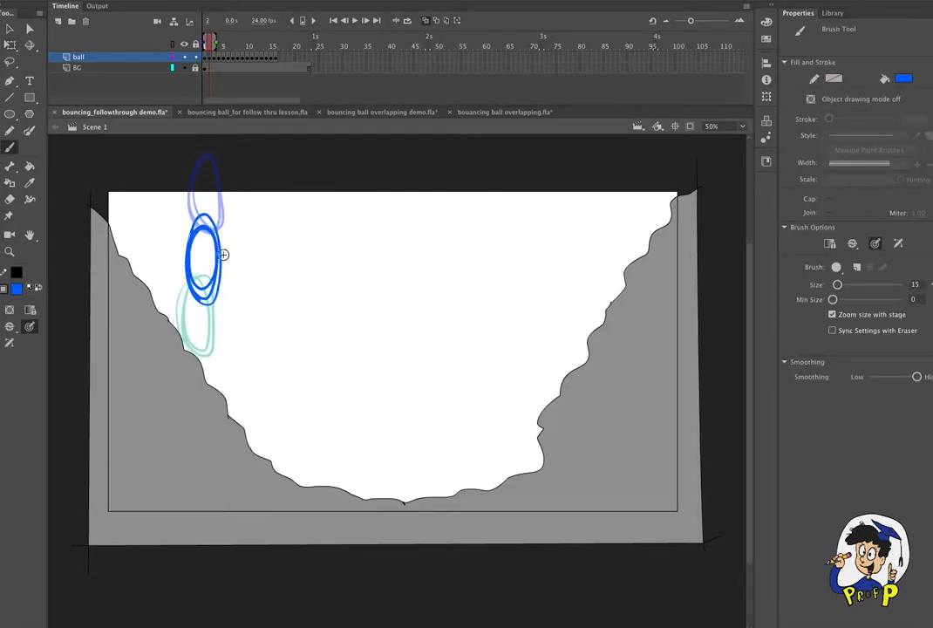
- Insert one extra frame at frame 3 of the ball layer, and turn off onion skinning
{"action": "left_click", "coordinate": [214, 58]}
{"action": "left_click", "coordinate": [157, 0]}
{"action": "mouse_move", "coordinate": [190, 49]}
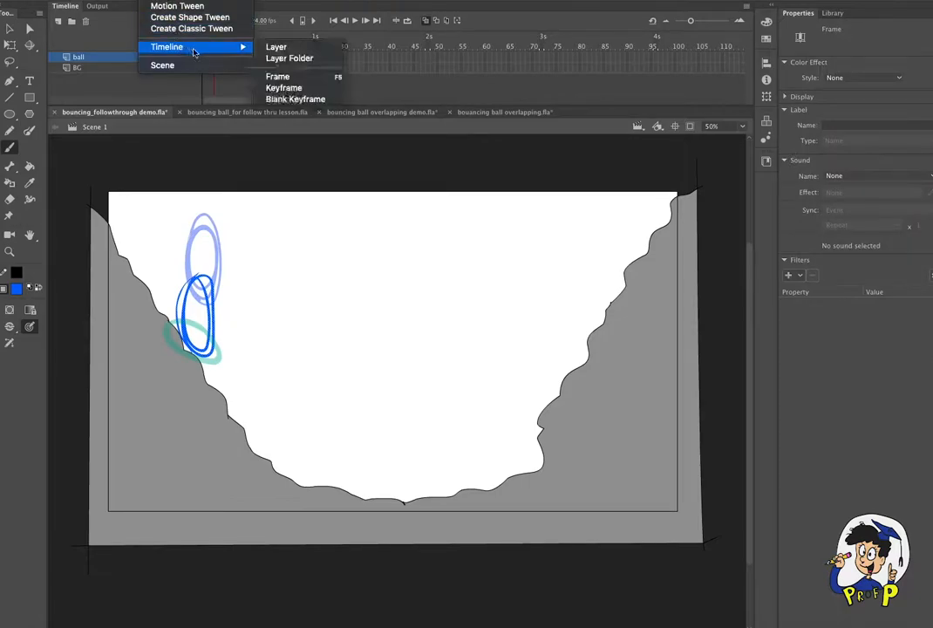
{"action": "left_click", "coordinate": [301, 79]}
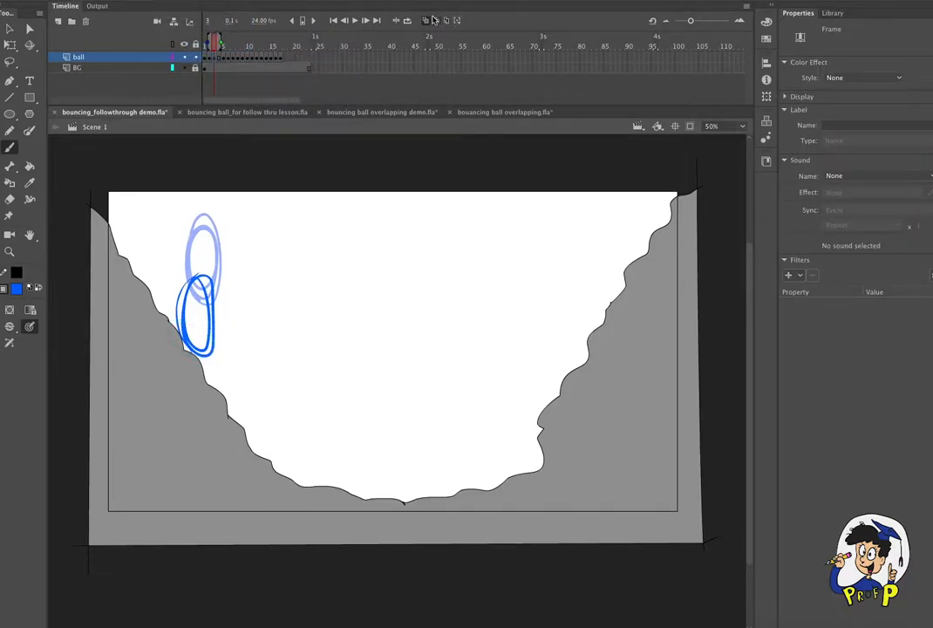
{"action": "left_click", "coordinate": [425, 20]}
- Make frame 4 a blank keyframe and, using onion skinning, draw the in-between of the stretched ball and the squashed ball on the left slope
{"action": "mouse_move", "coordinate": [216, 45]}
{"action": "left_mouse_down"}
{"action": "mouse_move", "coordinate": [179, 43]}
{"action": "mouse_move", "coordinate": [225, 45]}
{"action": "mouse_move", "coordinate": [175, 44]}
{"action": "mouse_move", "coordinate": [220, 50]}
{"action": "left_mouse_up"}
{"action": "left_click", "coordinate": [219, 57]}
{"action": "left_click", "coordinate": [152, 0]}
{"action": "mouse_move", "coordinate": [196, 47]}
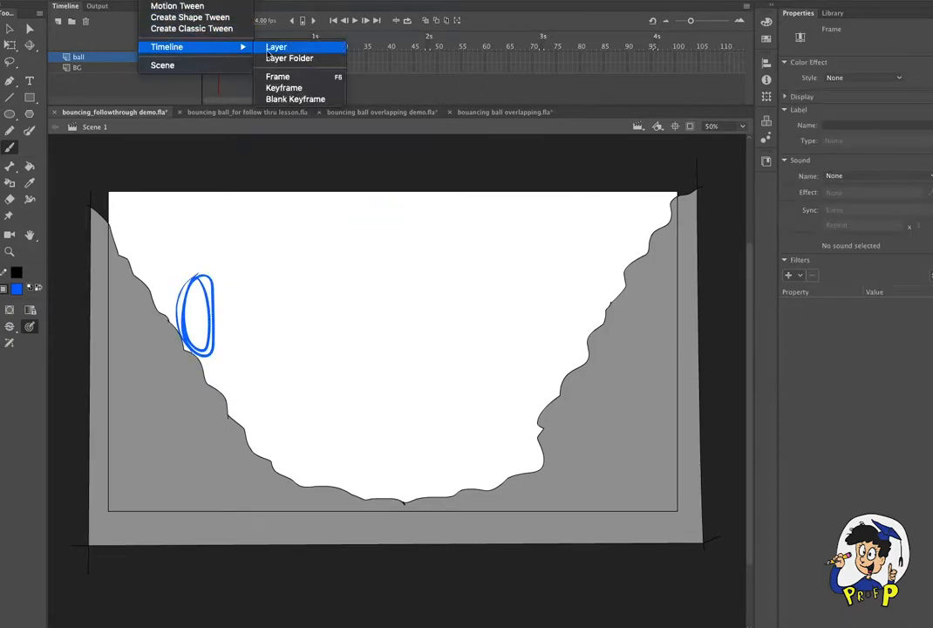
{"action": "left_click", "coordinate": [266, 99]}
{"action": "left_click", "coordinate": [425, 22]}
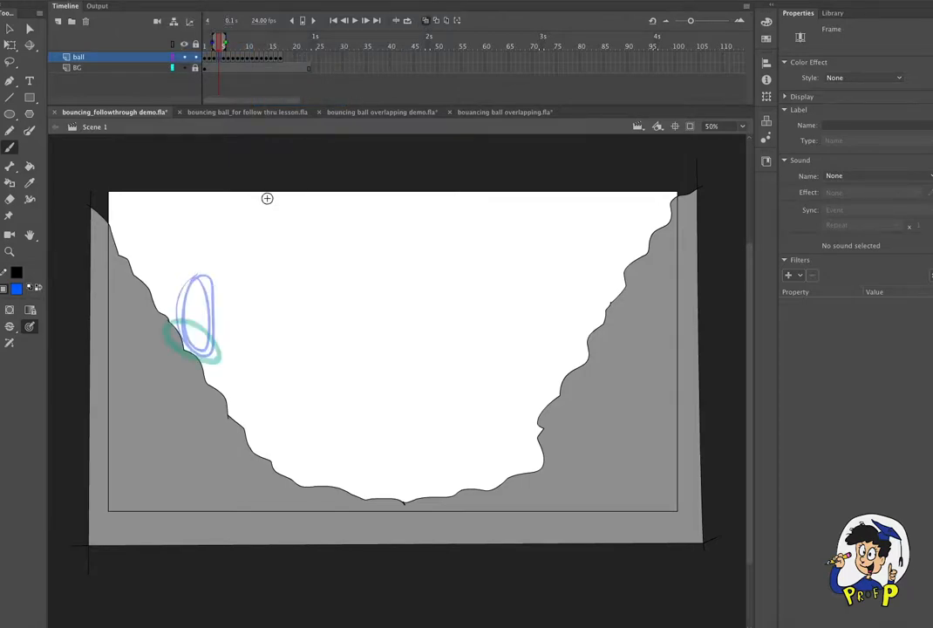
{"action": "left_click_drag", "start_coordinate": [178, 341], "coordinate": [219, 345]}
{"action": "mouse_move", "coordinate": [215, 305]}
{"action": "left_mouse_down"}
{"action": "mouse_move", "coordinate": [178, 316]}
{"action": "mouse_move", "coordinate": [182, 305]}
{"action": "mouse_move", "coordinate": [176, 318]}
{"action": "left_mouse_up"}
{"action": "key", "text": "super+z"}
{"action": "left_click", "coordinate": [425, 20]}
- Insert one extra frame at frame 5 to hold the squashed ball on the left slope
{"action": "mouse_move", "coordinate": [221, 45]}
{"action": "left_mouse_down"}
{"action": "mouse_move", "coordinate": [201, 43]}
{"action": "mouse_move", "coordinate": [253, 45]}
{"action": "mouse_move", "coordinate": [205, 44]}
{"action": "mouse_move", "coordinate": [223, 51]}
{"action": "left_mouse_up"}
{"action": "left_click", "coordinate": [224, 58]}
{"action": "left_click", "coordinate": [147, 0]}
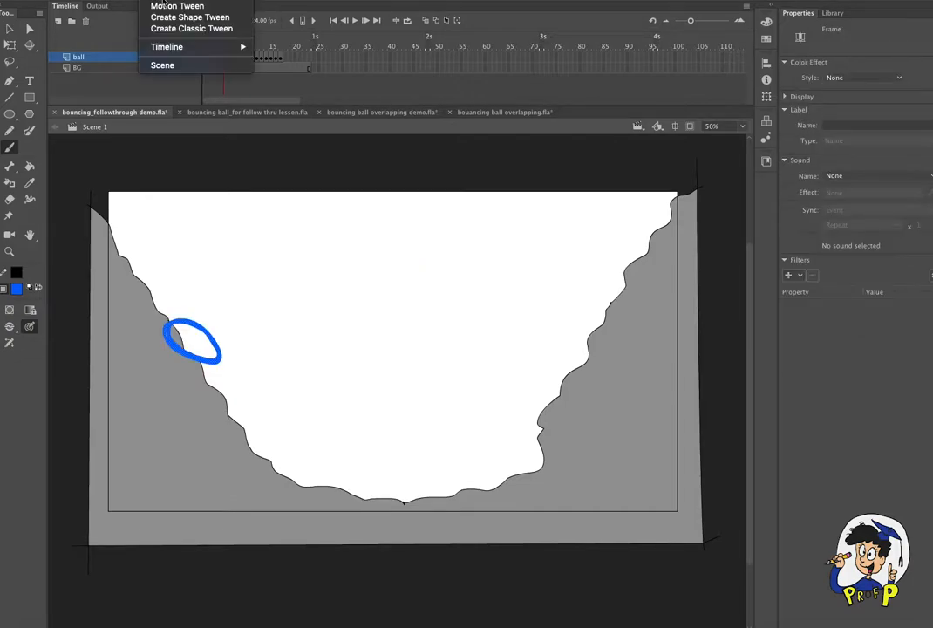
{"action": "mouse_move", "coordinate": [192, 46]}
{"action": "left_click", "coordinate": [322, 79]}
{"action": "mouse_move", "coordinate": [229, 48]}
{"action": "left_mouse_down"}
{"action": "mouse_move", "coordinate": [215, 47]}
{"action": "mouse_move", "coordinate": [229, 48]}
{"action": "left_mouse_up"}
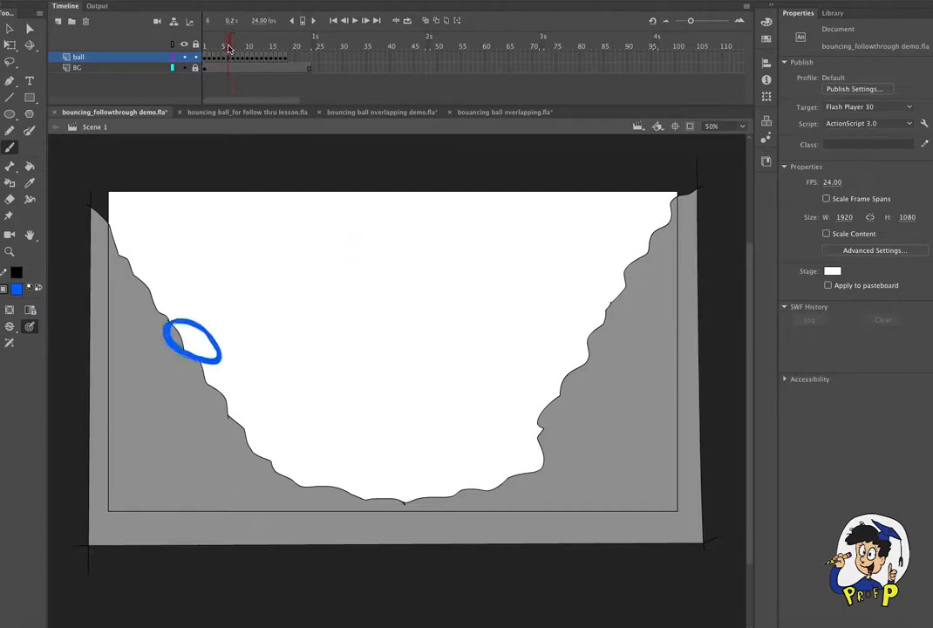
- Make frame 6 a blank keyframe and, with onion skinning on, sketch an arc from the squashed ball up to the round ball
{"action": "left_click", "coordinate": [229, 59]}
{"action": "left_click", "coordinate": [145, 2]}
{"action": "mouse_move", "coordinate": [193, 46]}
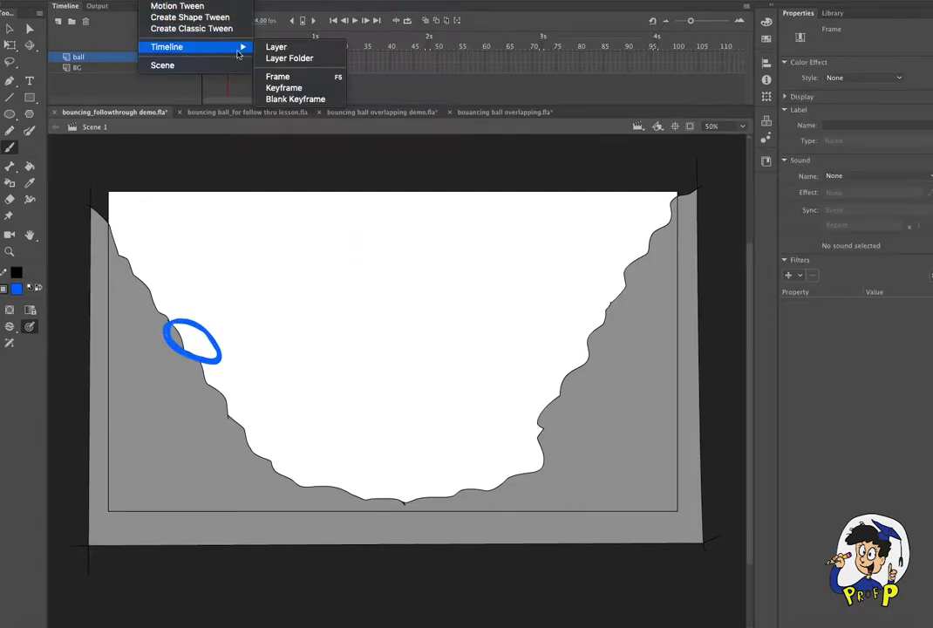
{"action": "left_click", "coordinate": [311, 100]}
{"action": "left_click", "coordinate": [426, 20]}
{"action": "left_click_drag", "start_coordinate": [383, 203], "coordinate": [389, 206]}
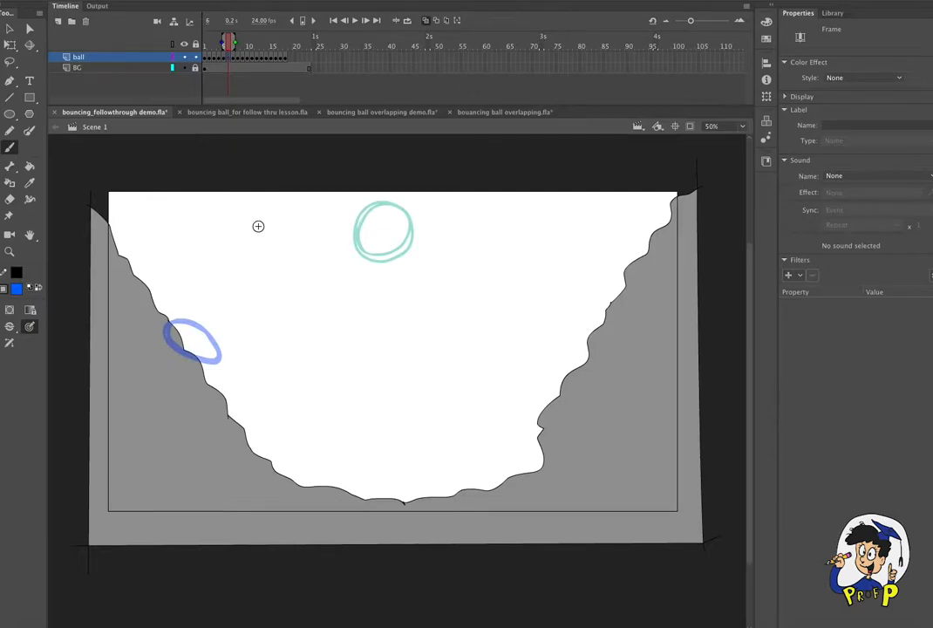
{"action": "left_click_drag", "start_coordinate": [224, 270], "coordinate": [185, 326]}
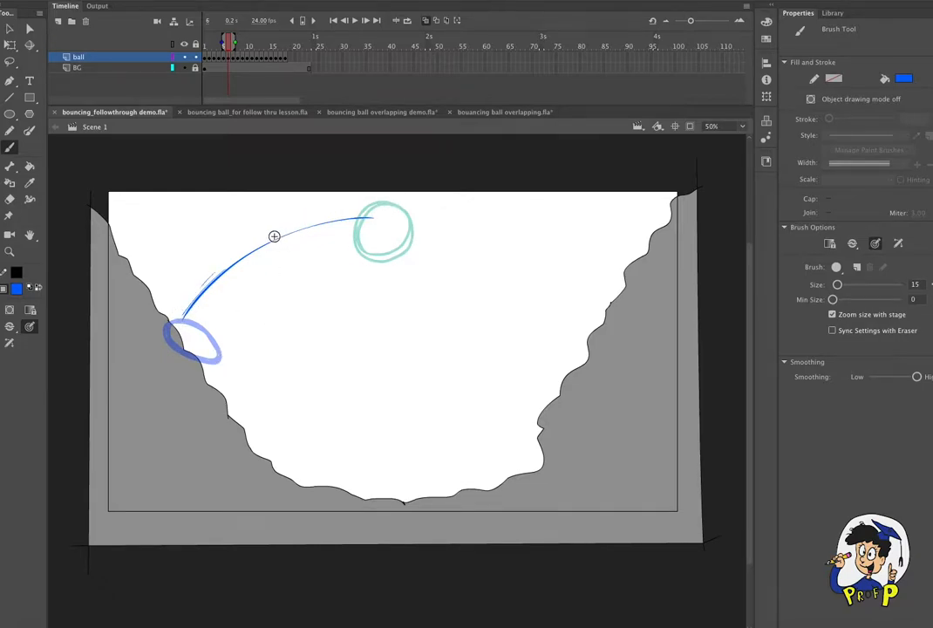
- Draw a round ball under the middle of the arc in frame 6, and scrub the surrounding frames without onion skinning
{"action": "mouse_move", "coordinate": [275, 242]}
{"action": "left_mouse_down"}
{"action": "mouse_move", "coordinate": [281, 291]}
{"action": "mouse_move", "coordinate": [292, 243]}
{"action": "mouse_move", "coordinate": [279, 240]}
{"action": "left_mouse_up"}
{"action": "left_click", "coordinate": [425, 20]}
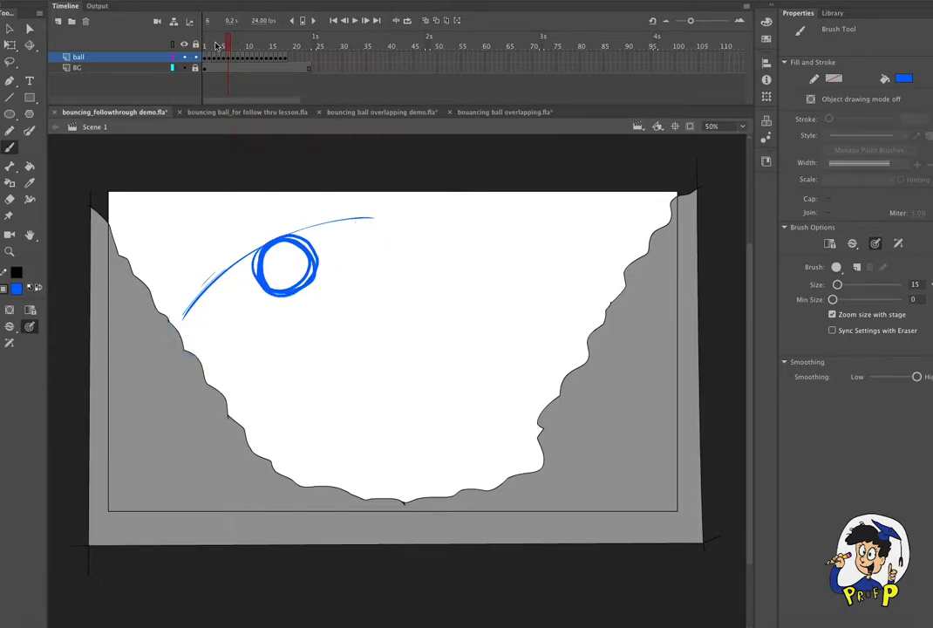
{"action": "left_click", "coordinate": [212, 52]}
{"action": "mouse_move", "coordinate": [245, 48]}
{"action": "left_mouse_down"}
{"action": "mouse_move", "coordinate": [225, 48]}
{"action": "mouse_move", "coordinate": [237, 61]}
{"action": "left_mouse_up"}
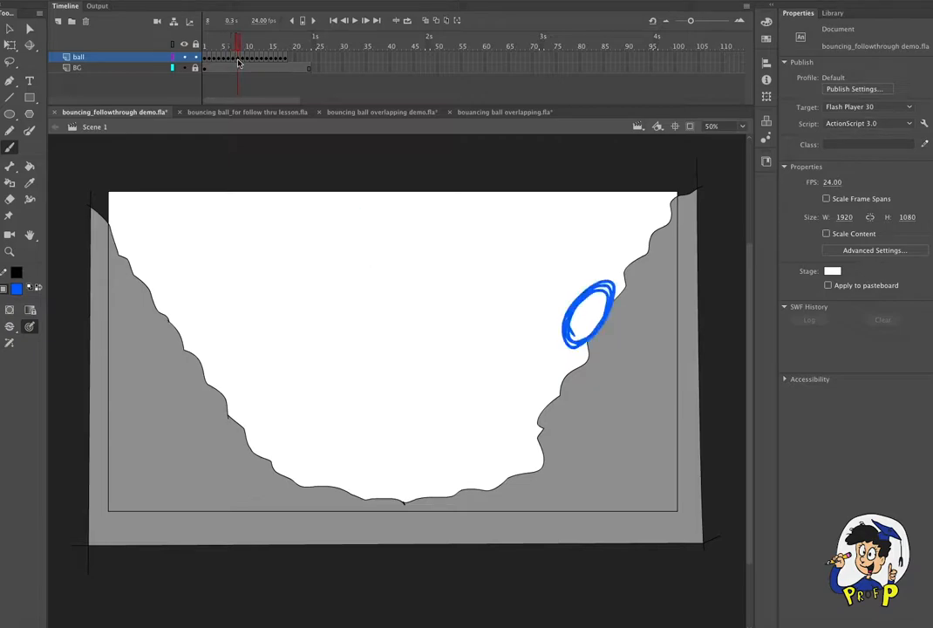
- Add one extra keyframe after frame 7 to extend the round ball at the top of the bounce
{"action": "left_click", "coordinate": [233, 59]}
{"action": "left_click", "coordinate": [153, 1]}
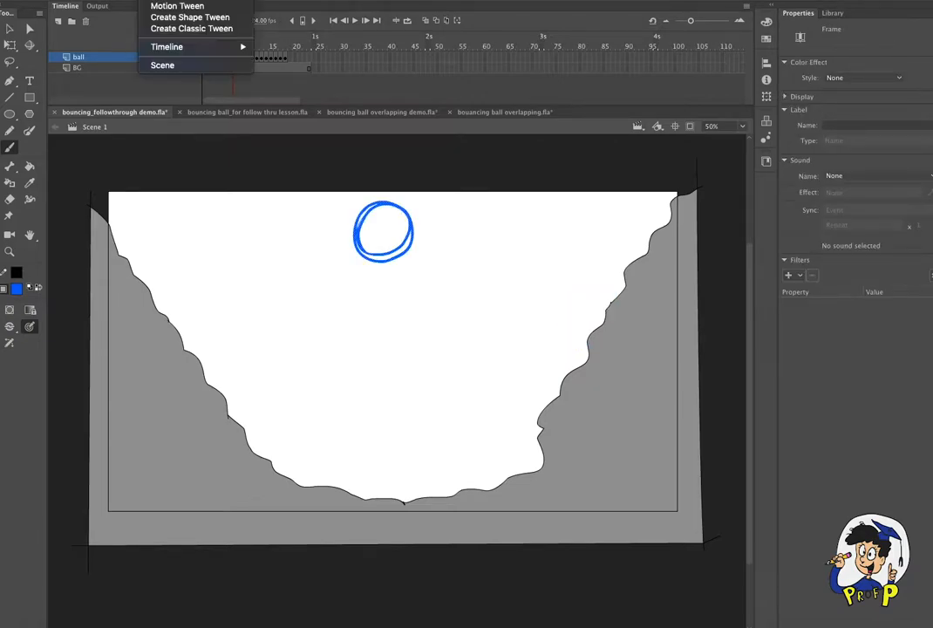
{"action": "mouse_move", "coordinate": [192, 48]}
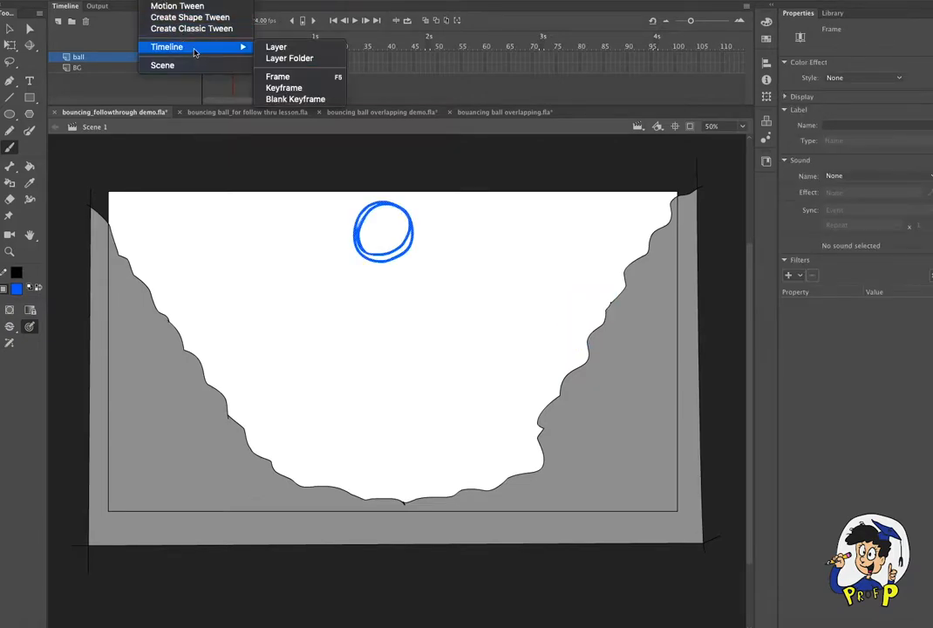
{"action": "left_click", "coordinate": [301, 88]}
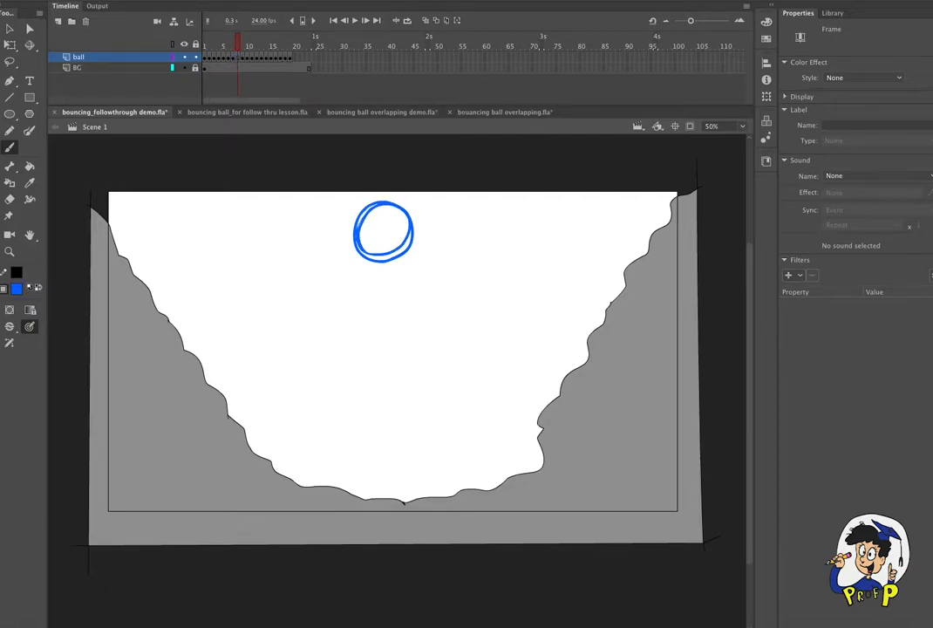
- Make frame 8 a blank keyframe and, using onion skinning, draw a stretched, tilted ball on the way to the right slope
{"action": "left_click", "coordinate": [154, 0]}
{"action": "mouse_move", "coordinate": [193, 47]}
{"action": "left_click", "coordinate": [327, 102]}
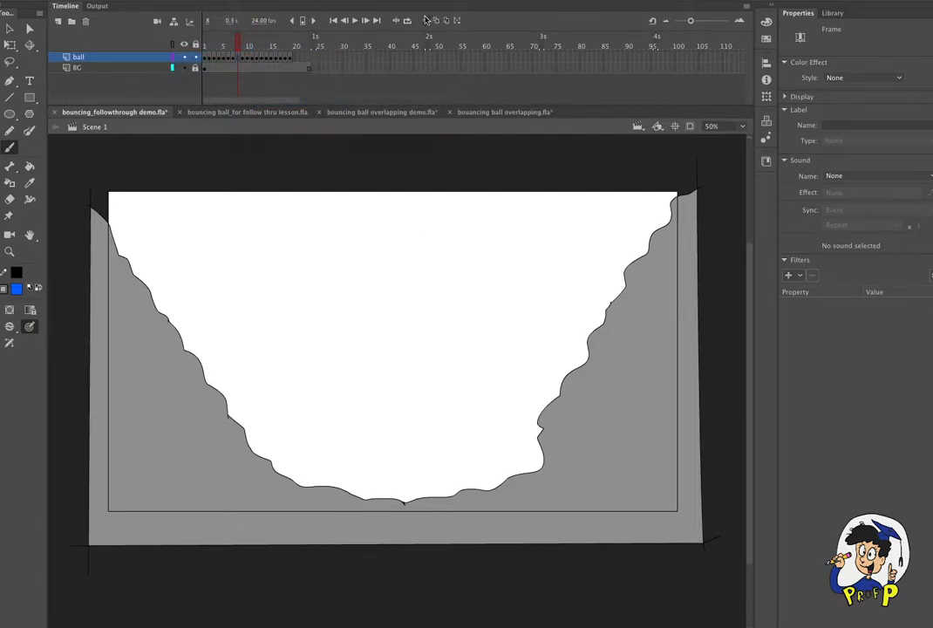
{"action": "left_click", "coordinate": [427, 20]}
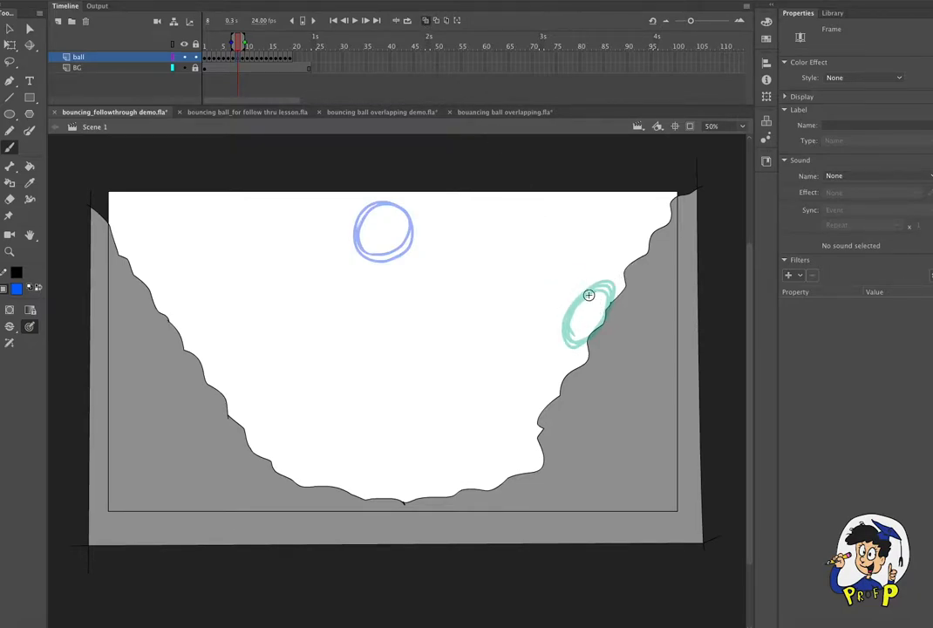
{"action": "mouse_move", "coordinate": [577, 303]}
{"action": "left_mouse_down"}
{"action": "mouse_move", "coordinate": [549, 308]}
{"action": "mouse_move", "coordinate": [510, 261]}
{"action": "mouse_move", "coordinate": [521, 289]}
{"action": "mouse_move", "coordinate": [528, 260]}
{"action": "mouse_move", "coordinate": [549, 259]}
{"action": "mouse_move", "coordinate": [506, 270]}
{"action": "mouse_move", "coordinate": [571, 300]}
{"action": "left_mouse_up"}
{"action": "key", "text": "super+z"}
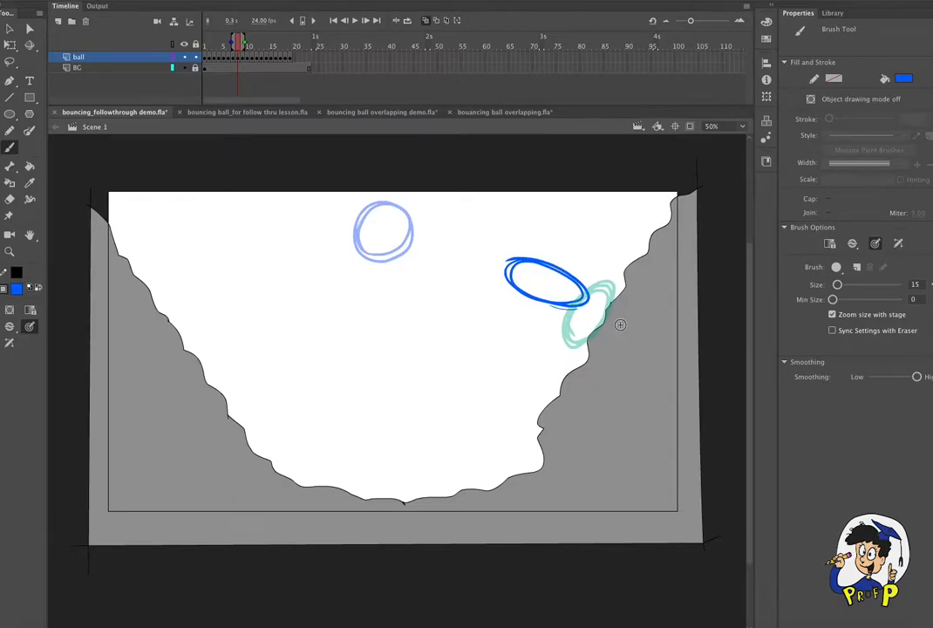
{"action": "left_click", "coordinate": [424, 22]}
- Play back the ball animation to check the new in-betweens, and save the file
{"action": "mouse_move", "coordinate": [237, 41]}
{"action": "left_mouse_down"}
{"action": "mouse_move", "coordinate": [203, 42]}
{"action": "mouse_move", "coordinate": [256, 76]}
{"action": "mouse_move", "coordinate": [236, 50]}
{"action": "left_mouse_up"}
{"action": "key", "text": "Return"}
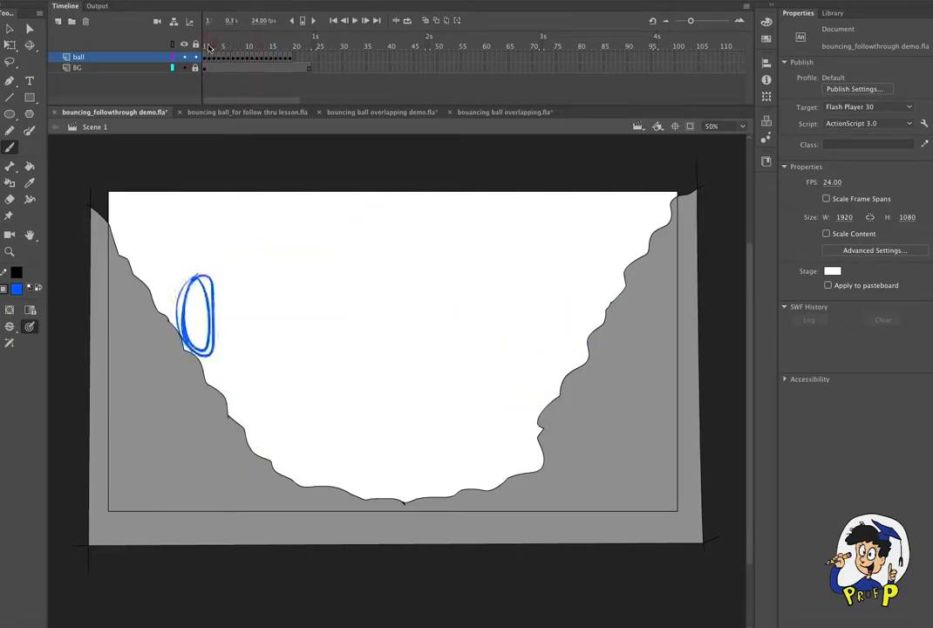
{"action": "left_click", "coordinate": [249, 47]}
{"action": "key", "text": "ctrl+s"}
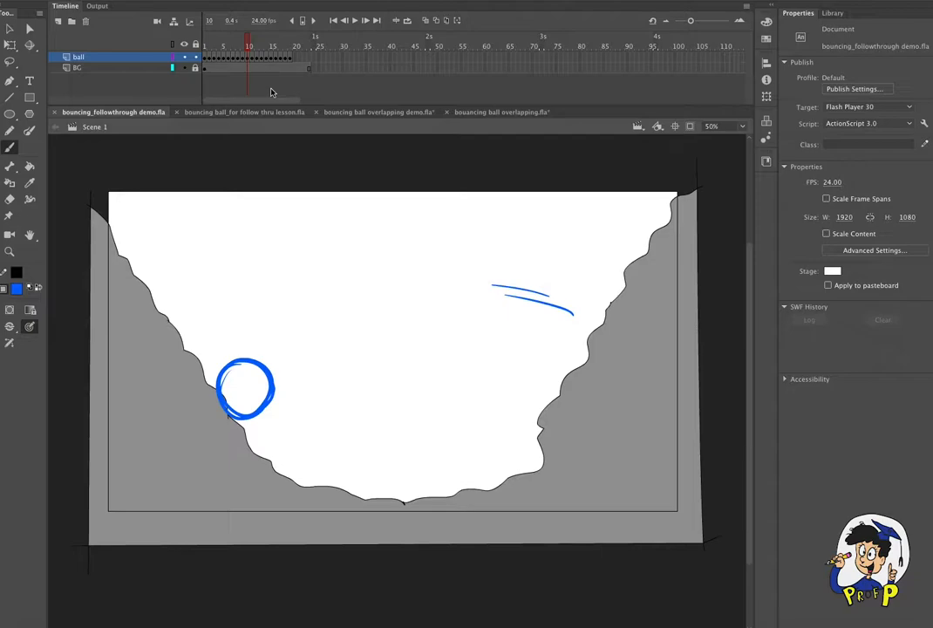
- Scrub back through the first ten frames to frame 1 to check the ball's motion
{"action": "left_click", "coordinate": [238, 47]}
{"action": "left_click_drag", "start_coordinate": [245, 50], "coordinate": [208, 44]}
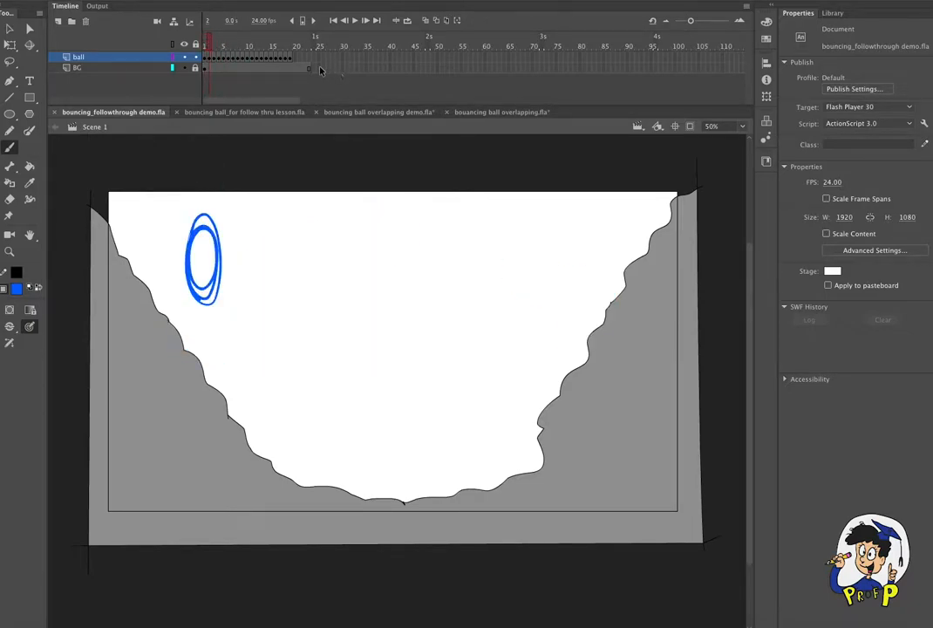
{"action": "left_click", "coordinate": [206, 50]}
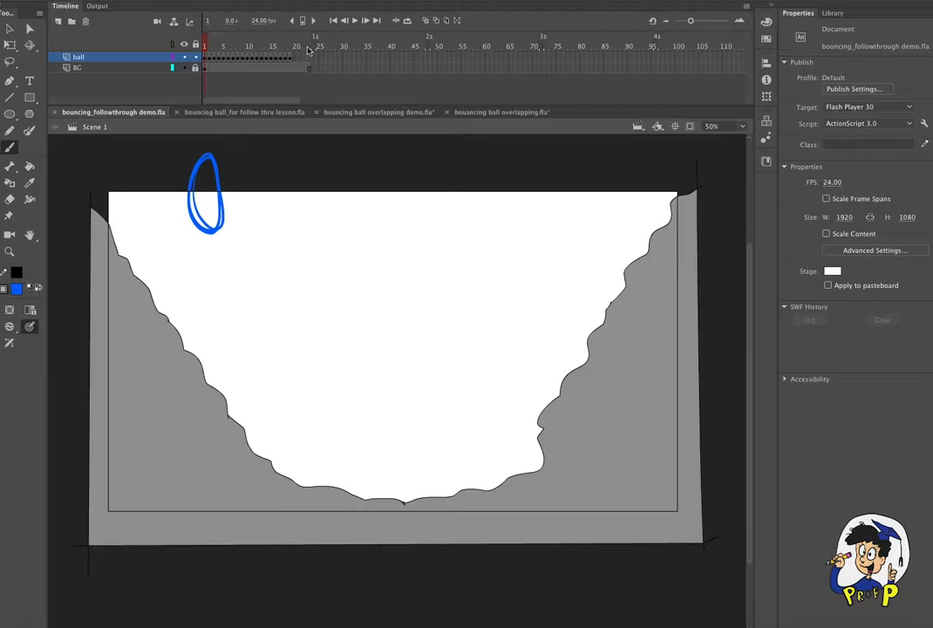